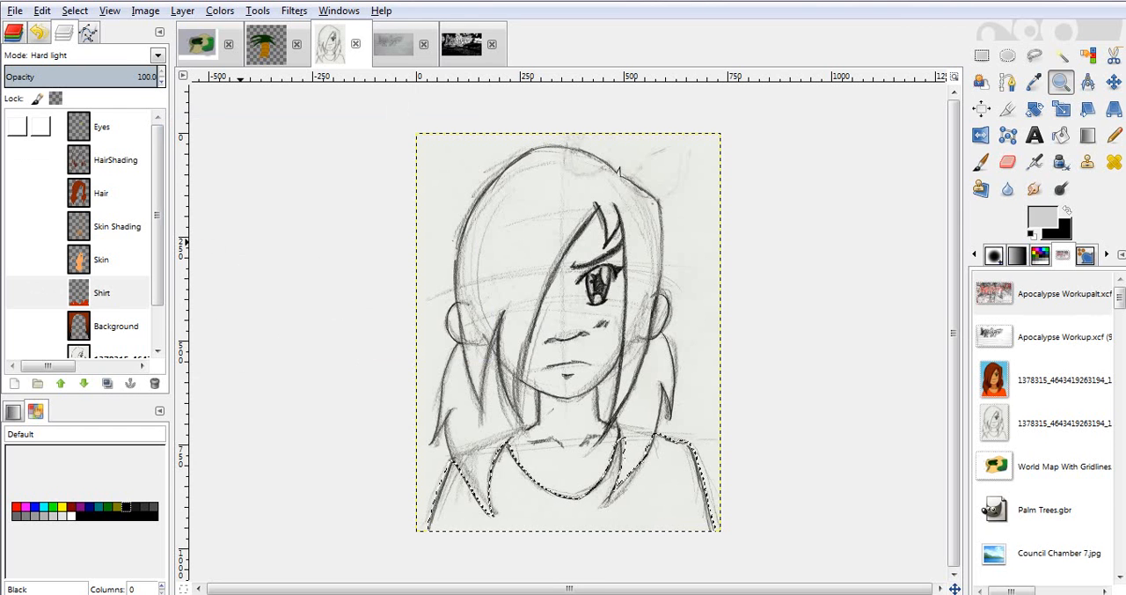
# - Create a new layer group above the Eyes layer and name it "Original Drawing"
pyautogui.click(102, 127)
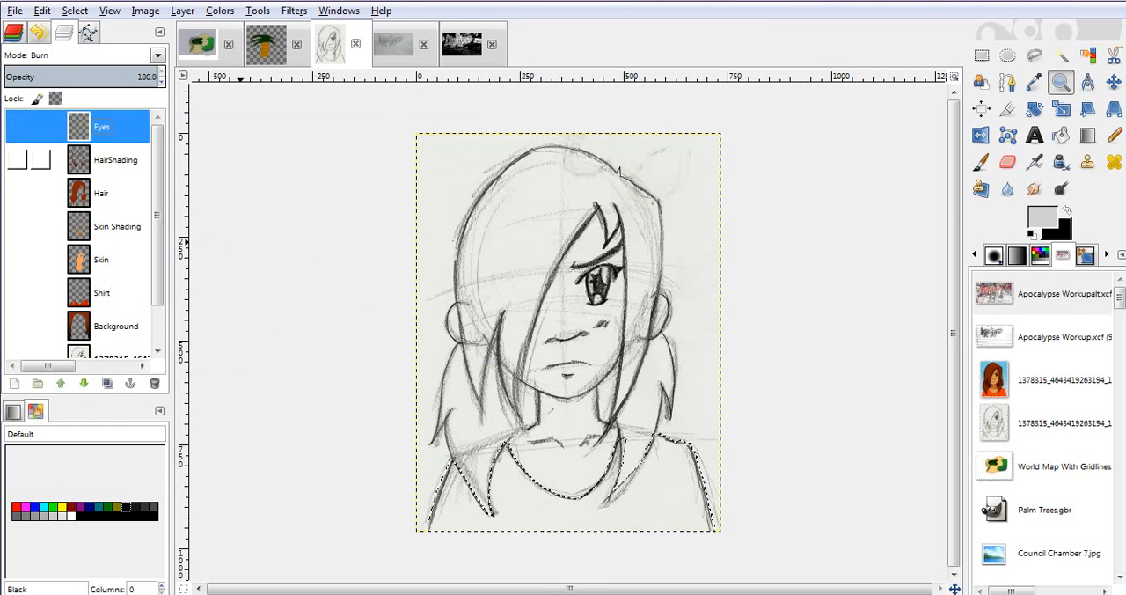
pyautogui.click(116, 160)
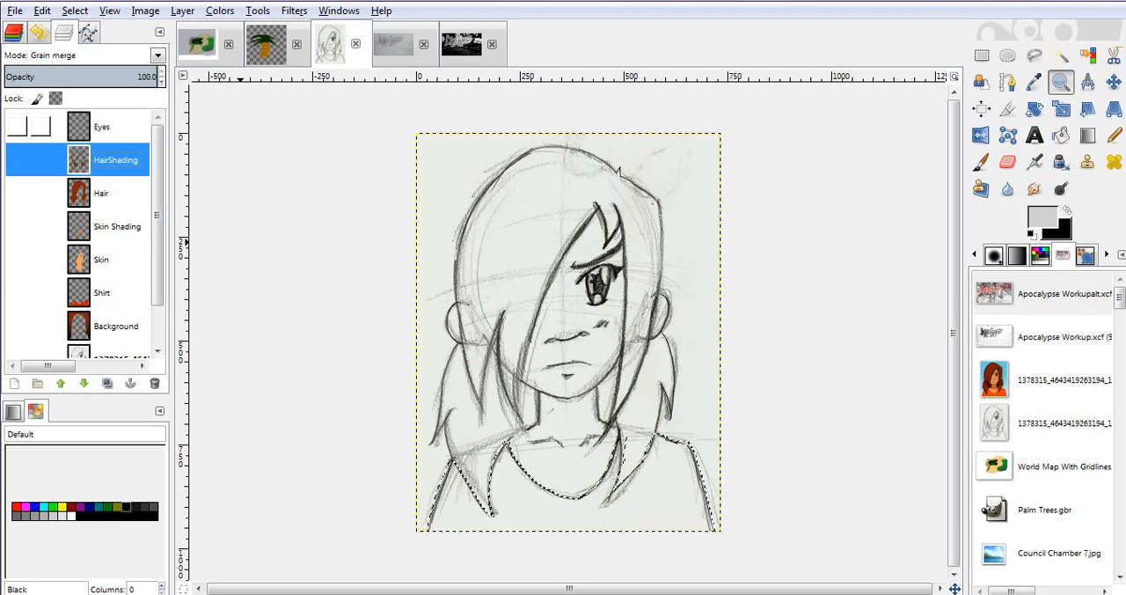
pyautogui.click(102, 126)
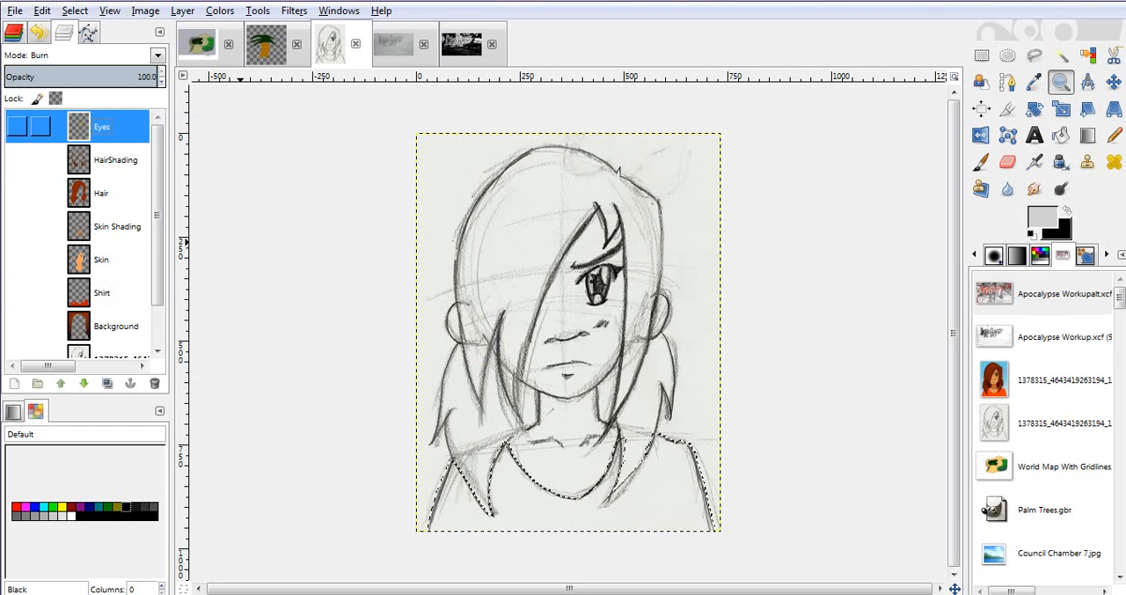
pyautogui.rightClick(73, 123)
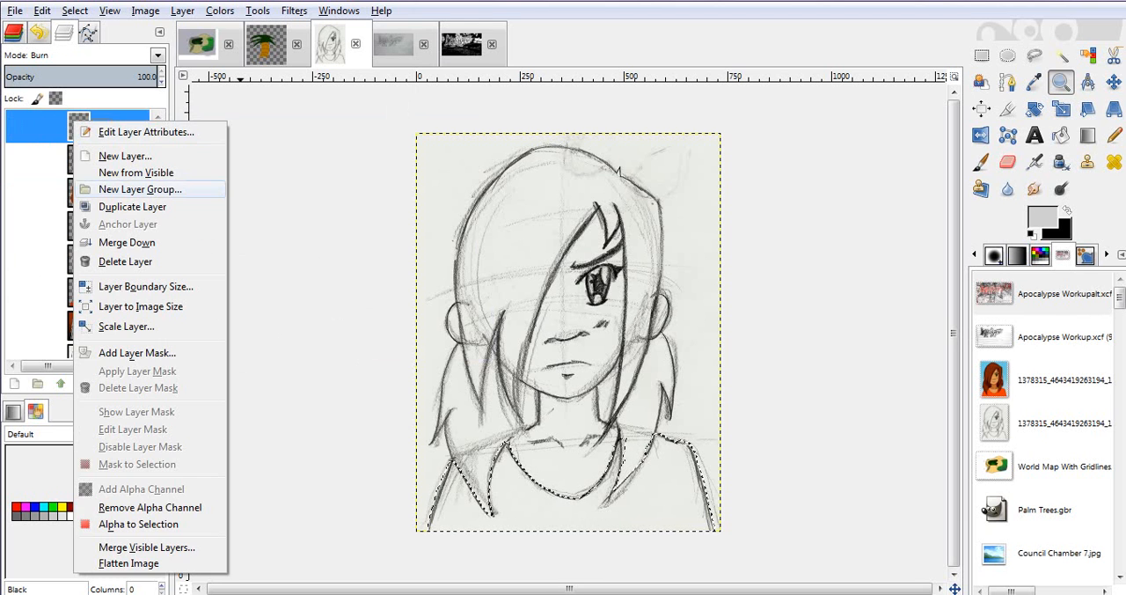
pyautogui.click(124, 191)
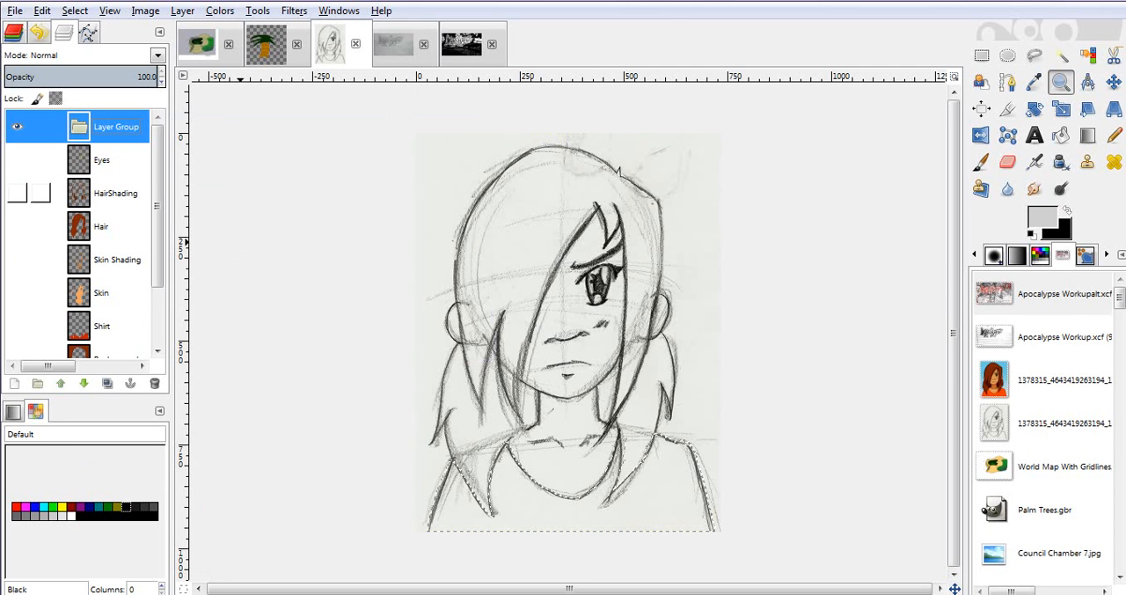
pyautogui.doubleClick(116, 127)
pyautogui.write('S')
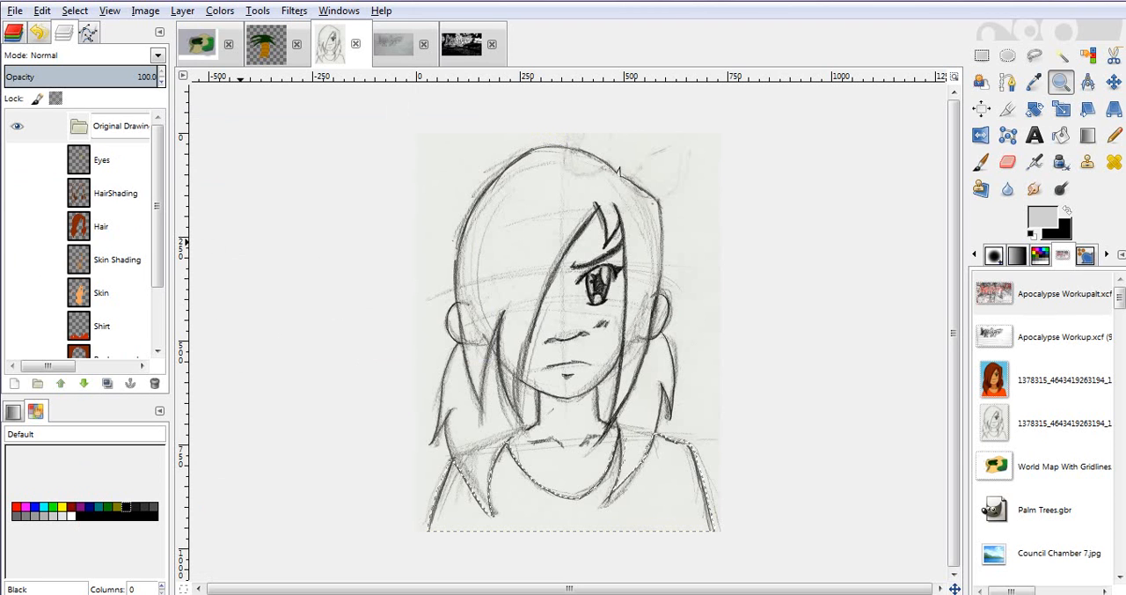
pyautogui.press('Return')
# - Try to move the Eyes, HairShading and Shirt layers into the Original Drawing group
pyautogui.moveTo(95, 157)
pyautogui.mouseDown()
pyautogui.moveTo(94, 131)
pyautogui.moveTo(83, 142)
pyautogui.moveTo(111, 122)
pyautogui.moveTo(97, 142)
pyautogui.mouseUp()
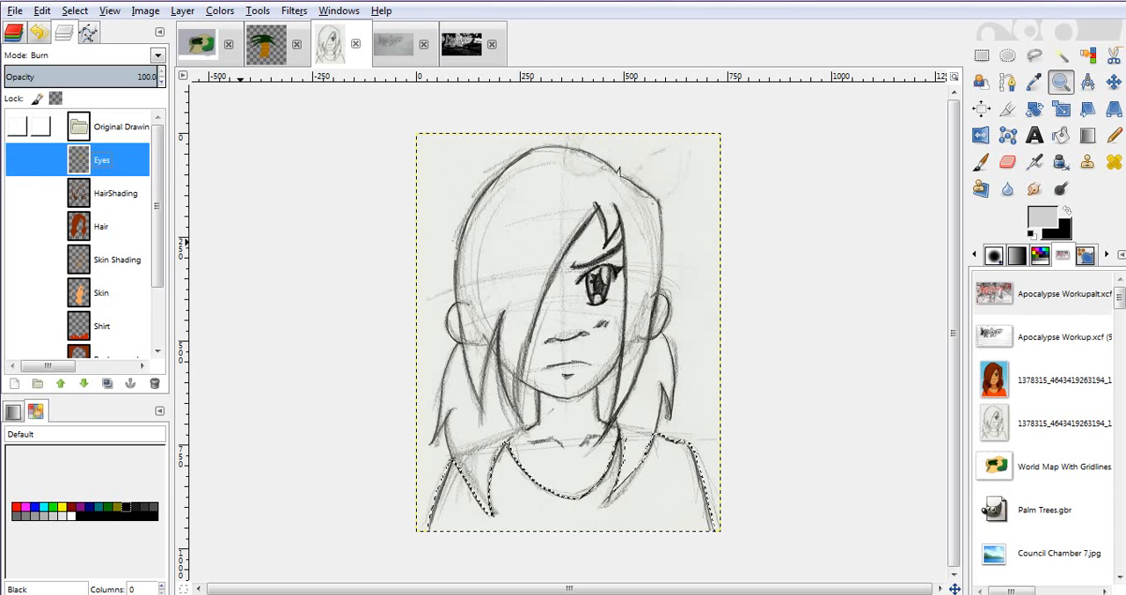
pyautogui.click(106, 128)
pyautogui.moveTo(106, 193); pyautogui.dragTo(113, 141)
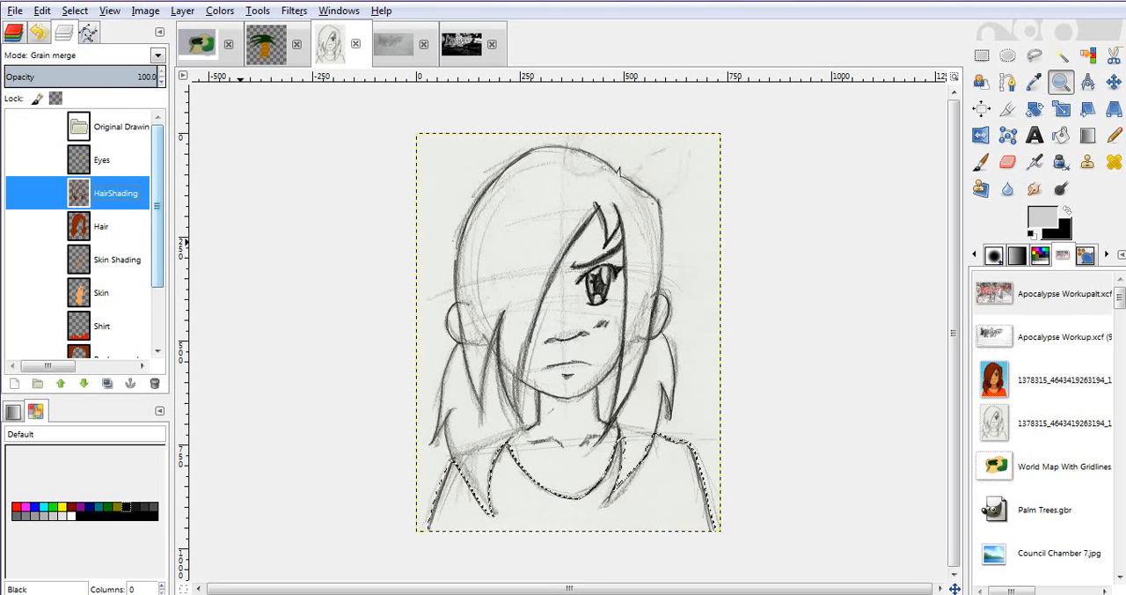
pyautogui.moveTo(101, 326)
pyautogui.mouseDown()
pyautogui.moveTo(144, 206)
pyautogui.moveTo(82, 272)
pyautogui.moveTo(79, 322)
pyautogui.mouseUp()
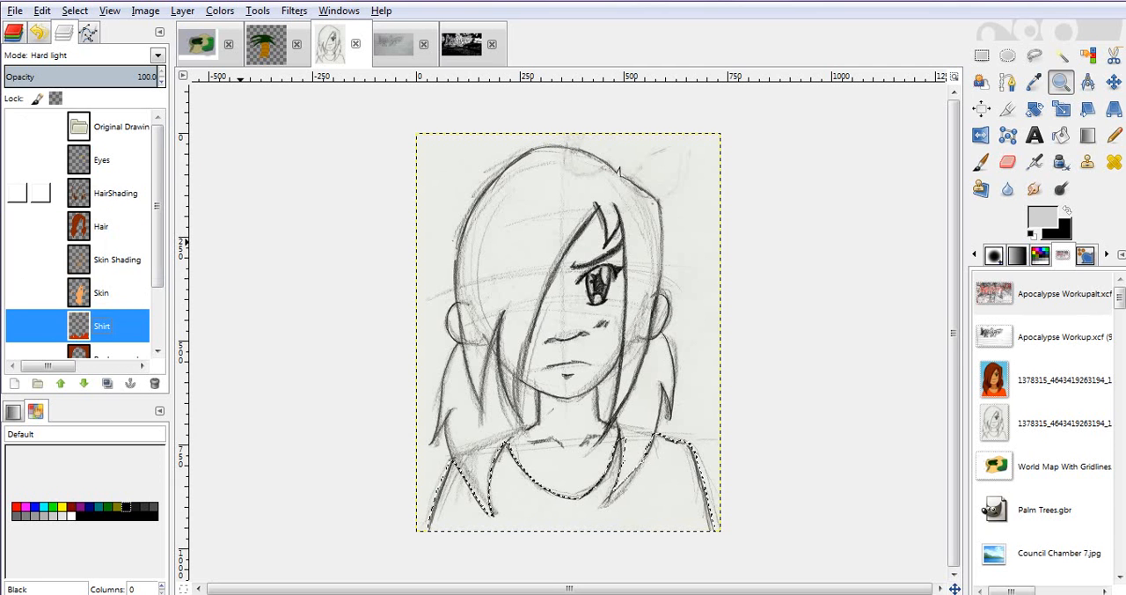
# - Show the cleaned-up sketch layer below Background, hide the rough sketch layer beneath it, and clear the selection
pyautogui.scroll(-3, 83, 233)
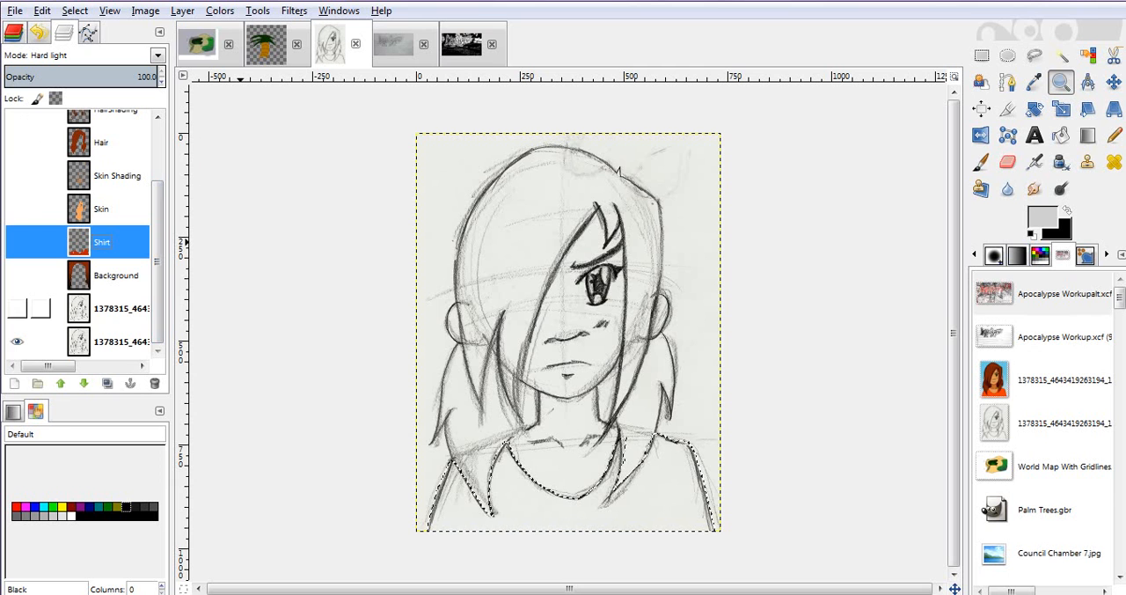
pyautogui.click(18, 308)
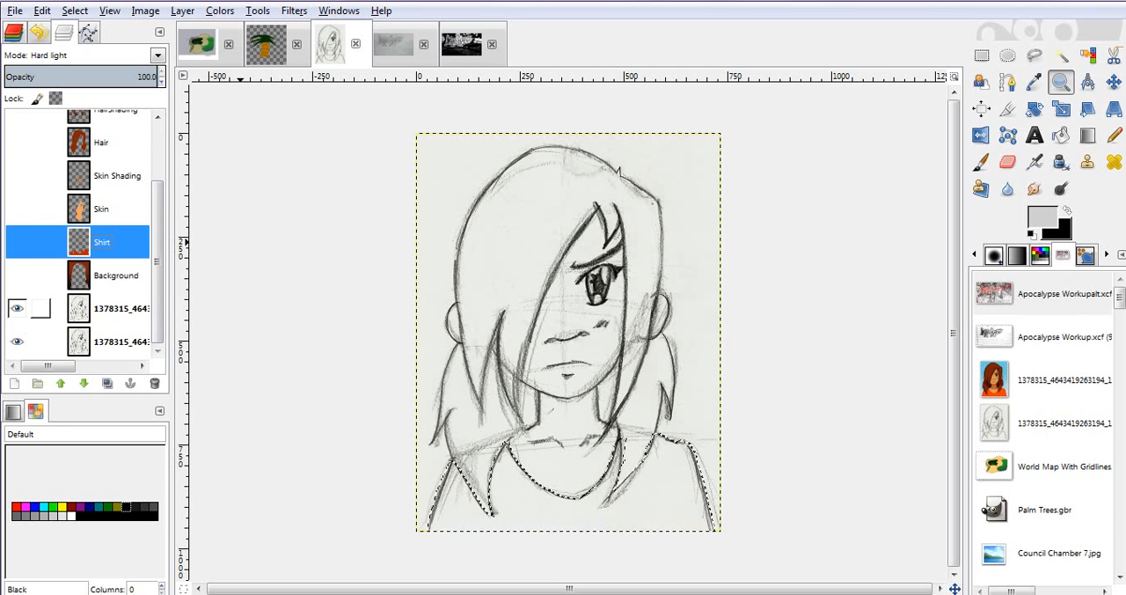
pyautogui.click(17, 308)
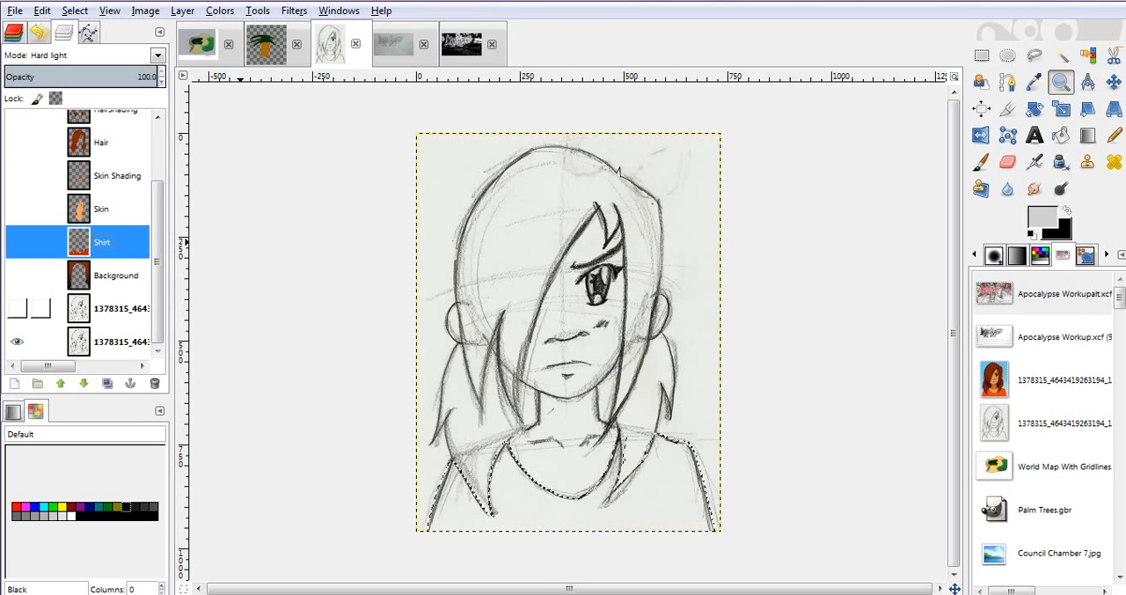
pyautogui.click(16, 308)
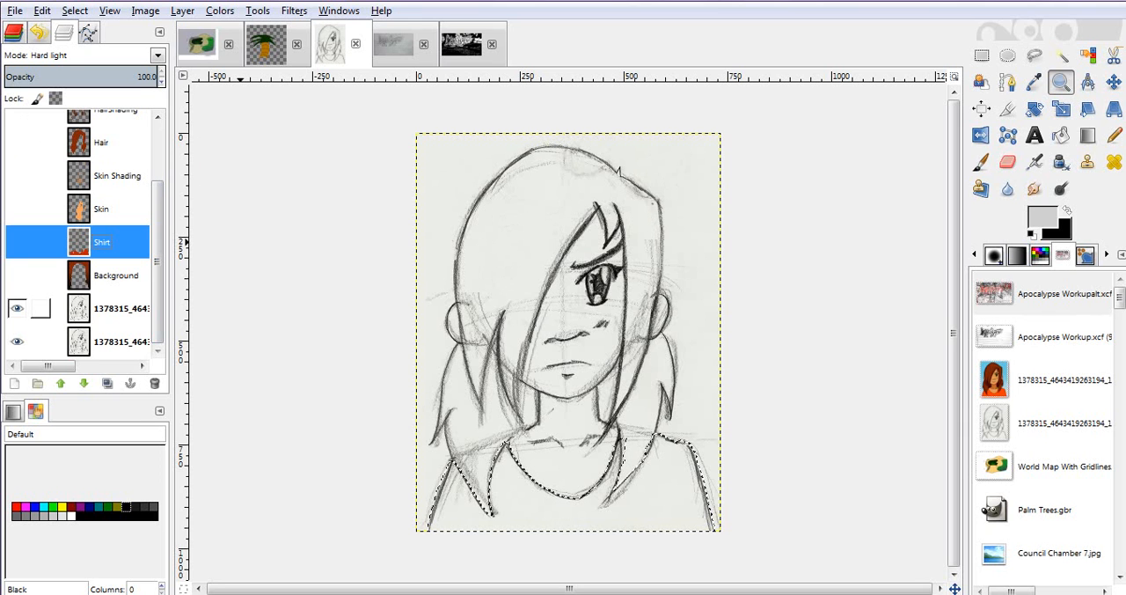
pyautogui.click(17, 341)
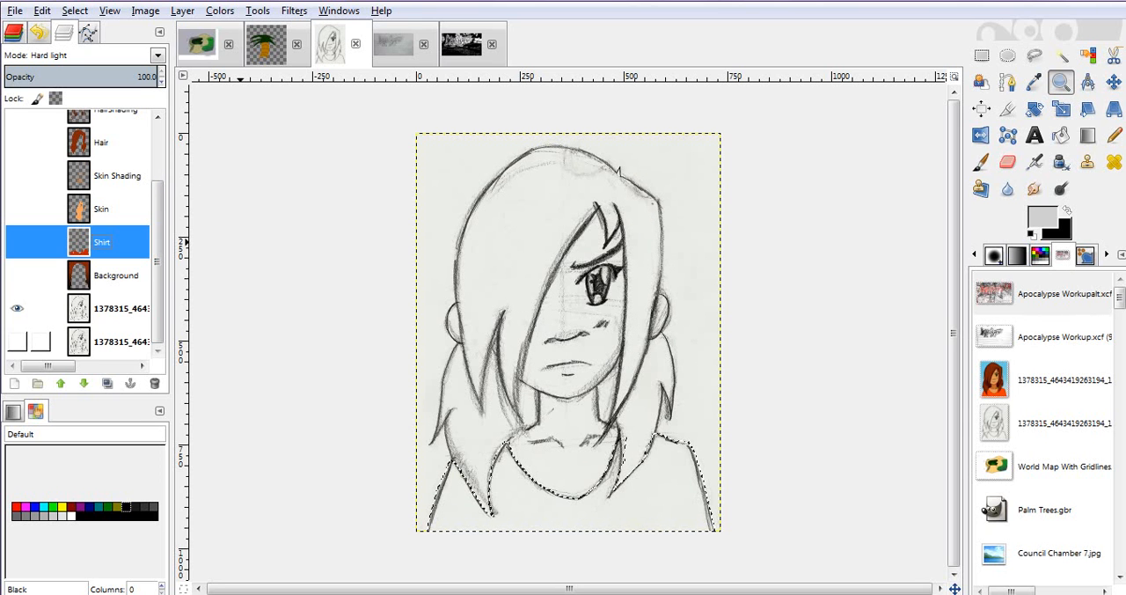
pyautogui.hotkey('ctrl', 'shift', 'a')
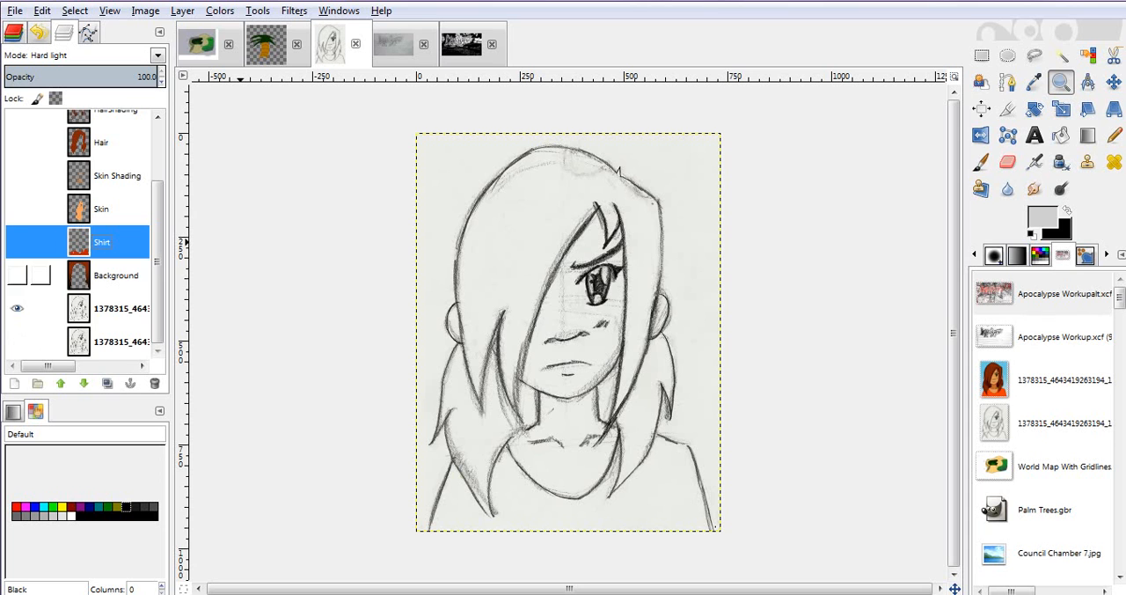
pyautogui.scroll(3, 79, 234)
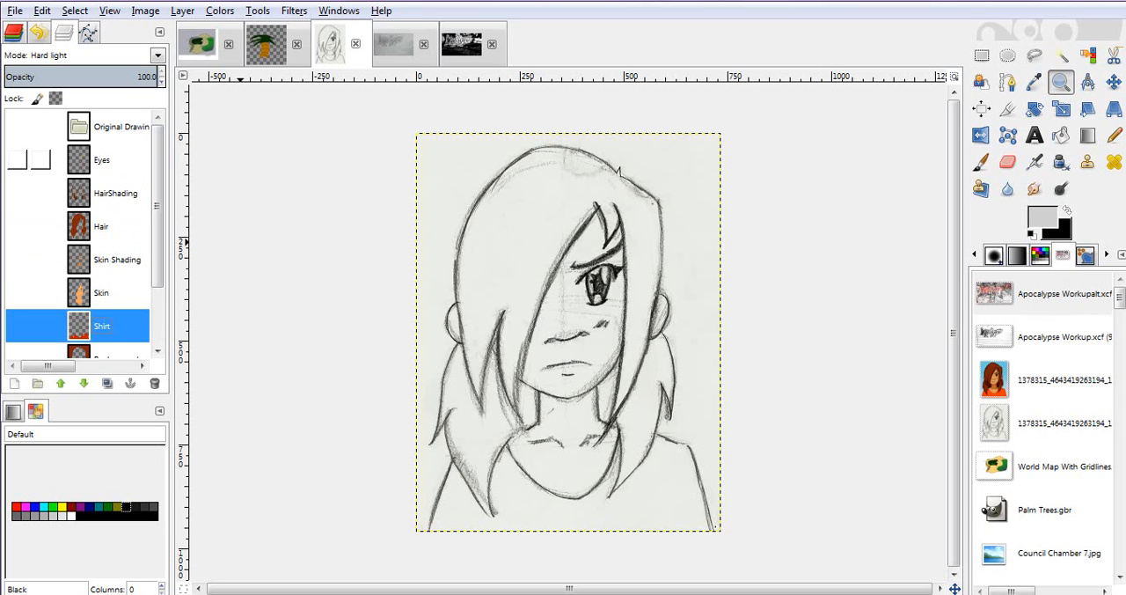
pyautogui.click(106, 160)
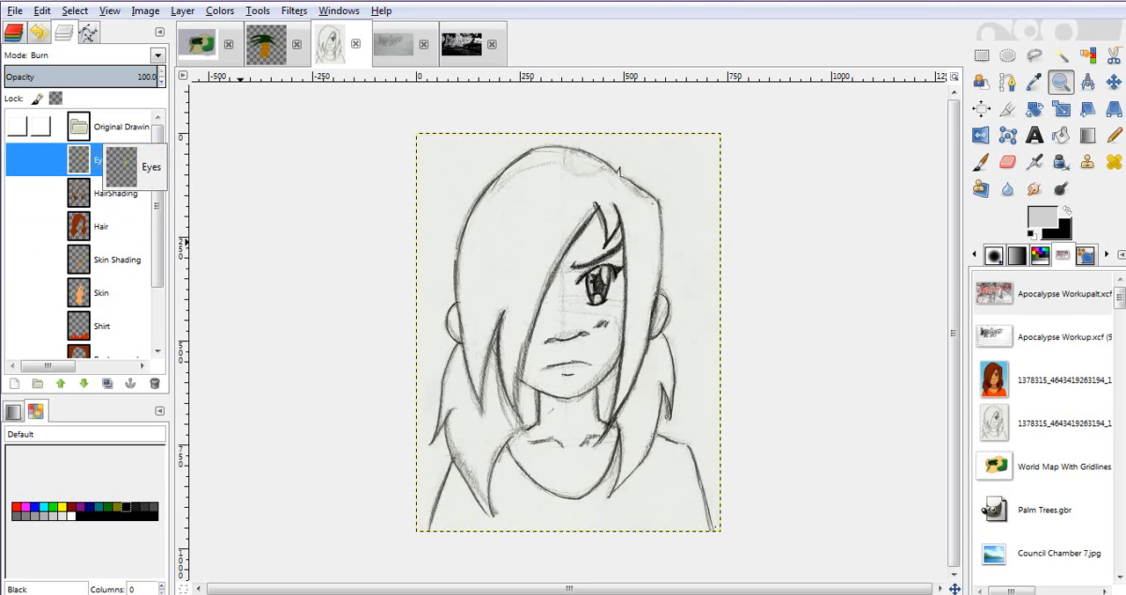
pyautogui.scroll(-3, 84, 233)
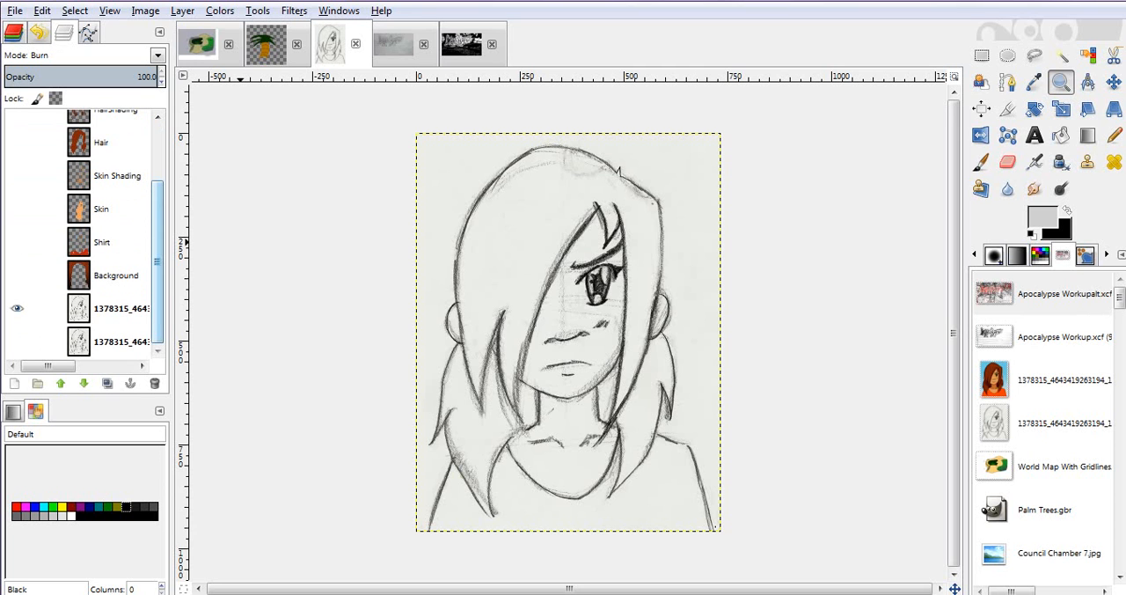
# - Fuzzy-select the shirt area inside the neckline and shoulders on the cleaned-up sketch layer
pyautogui.press('u')
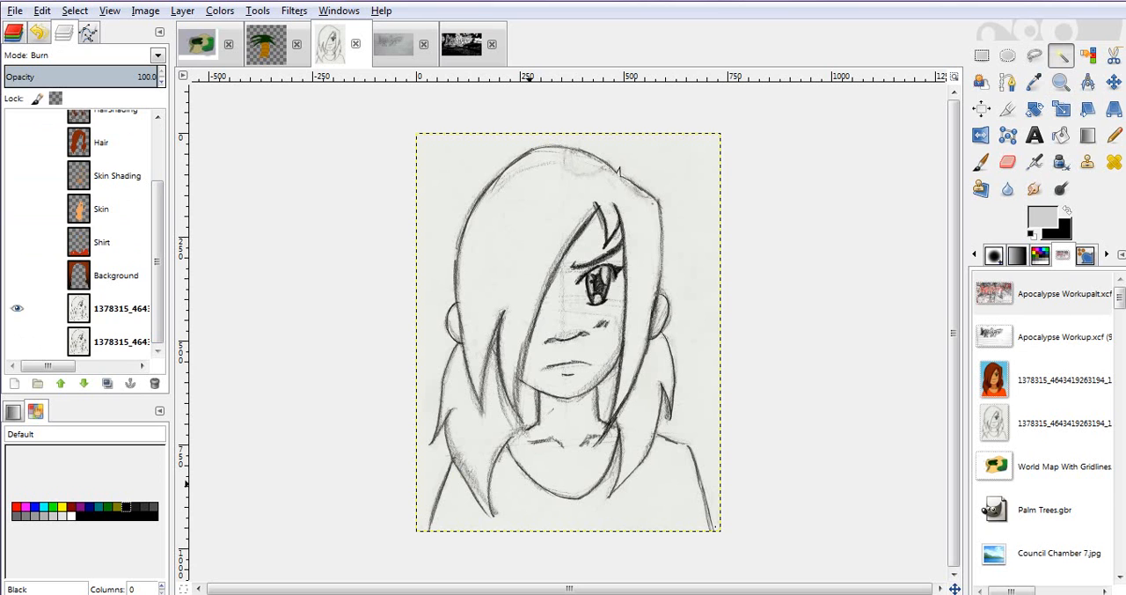
pyautogui.click(530, 483)
pyautogui.click(114, 308)
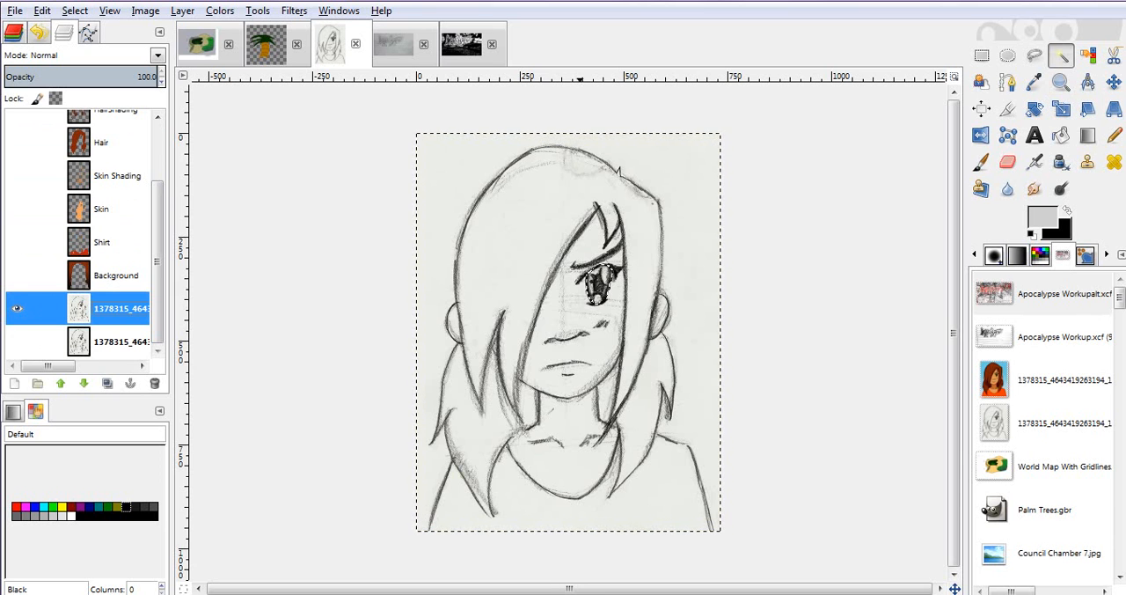
pyautogui.click(527, 484)
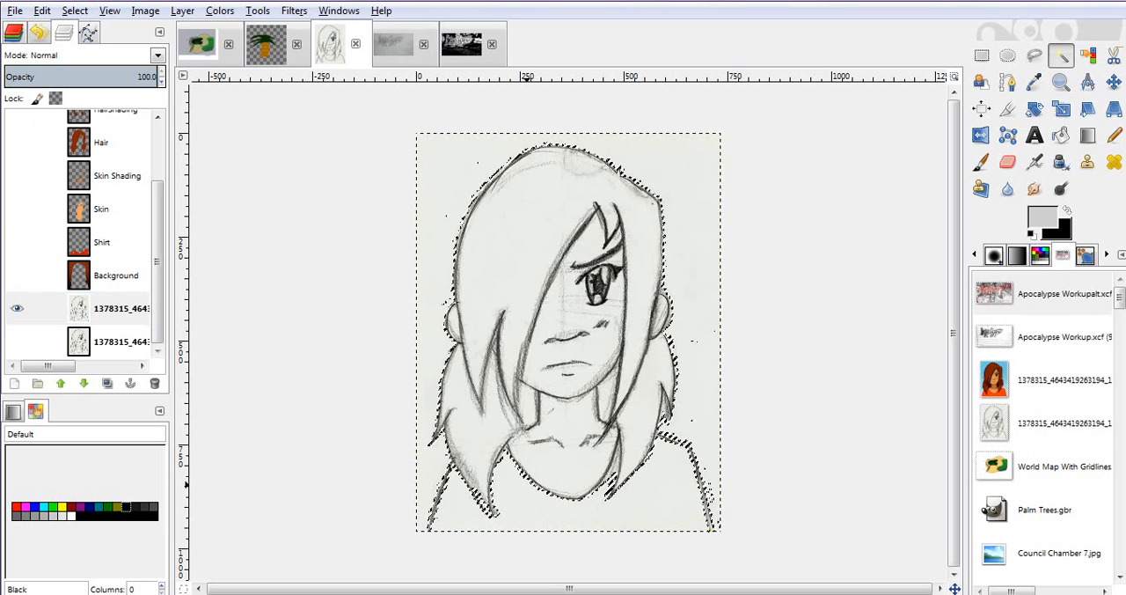
# - Choose the Paintbrush and set the foreground colour to the dark green from the recent colours
pyautogui.press('p')
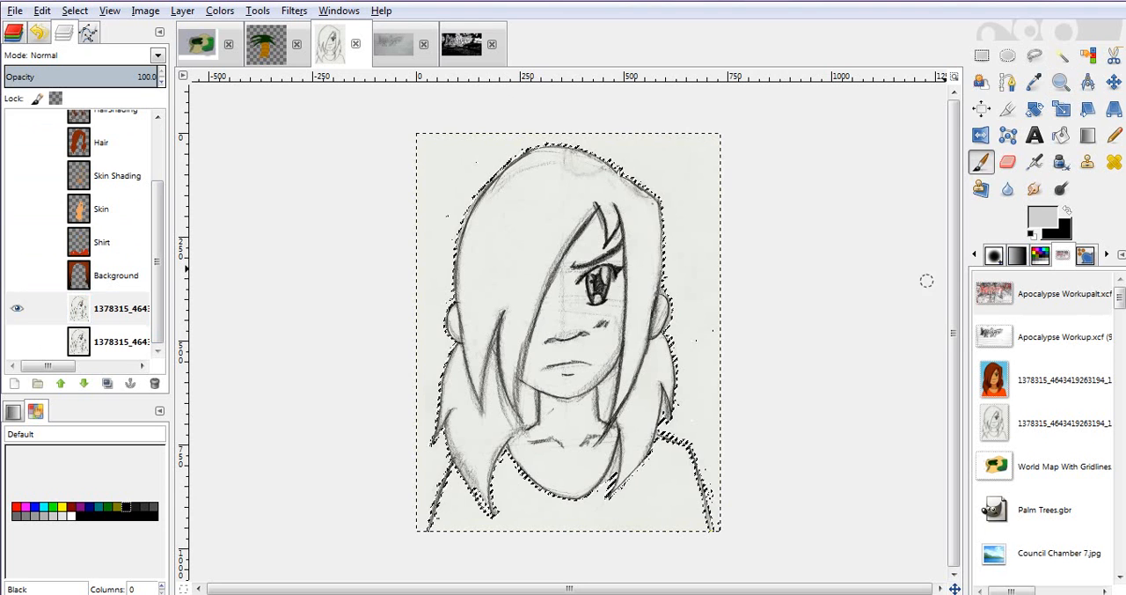
pyautogui.click(1043, 218)
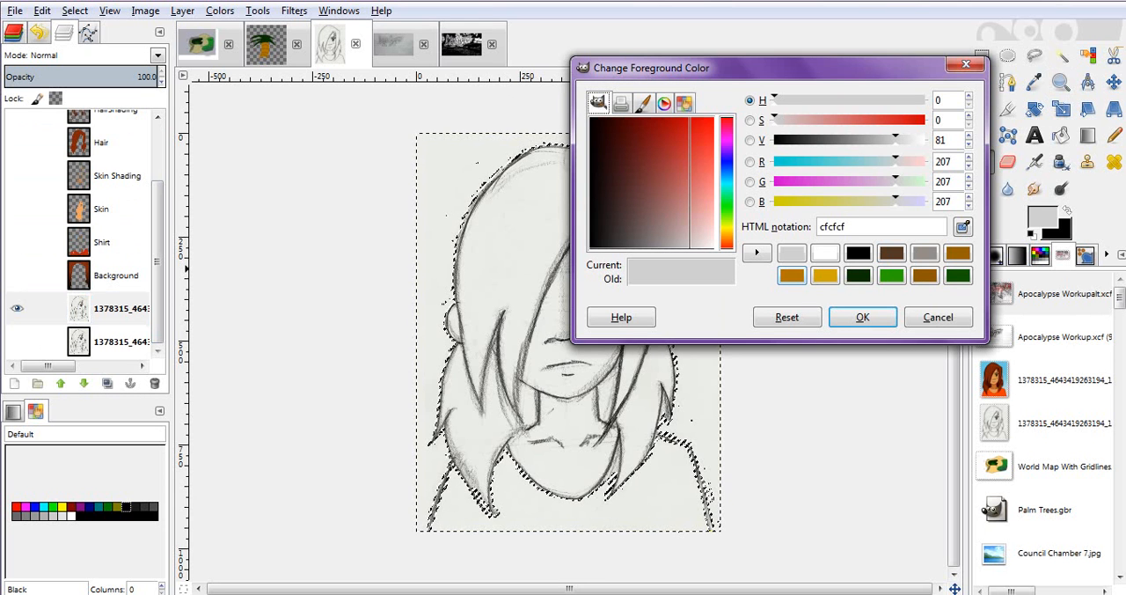
pyautogui.click(959, 276)
pyautogui.click(863, 317)
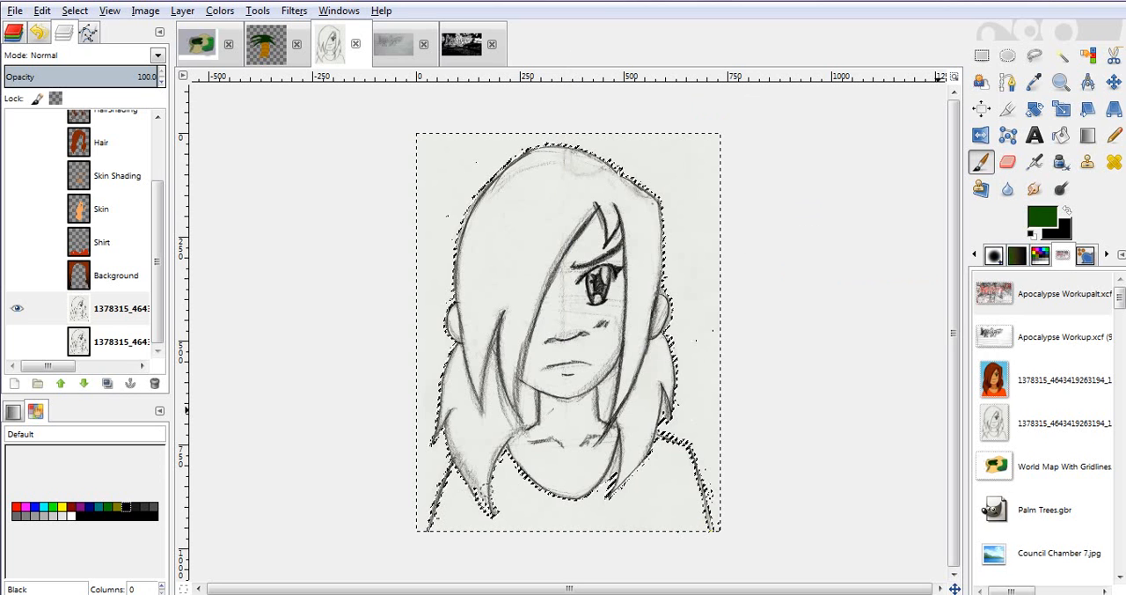
# - Set the paintbrush size to 80.63 and undo the green test stroke on the shirt's shoulder
pyautogui.click(995, 256)
pyautogui.click(975, 254)
pyautogui.click(981, 370)
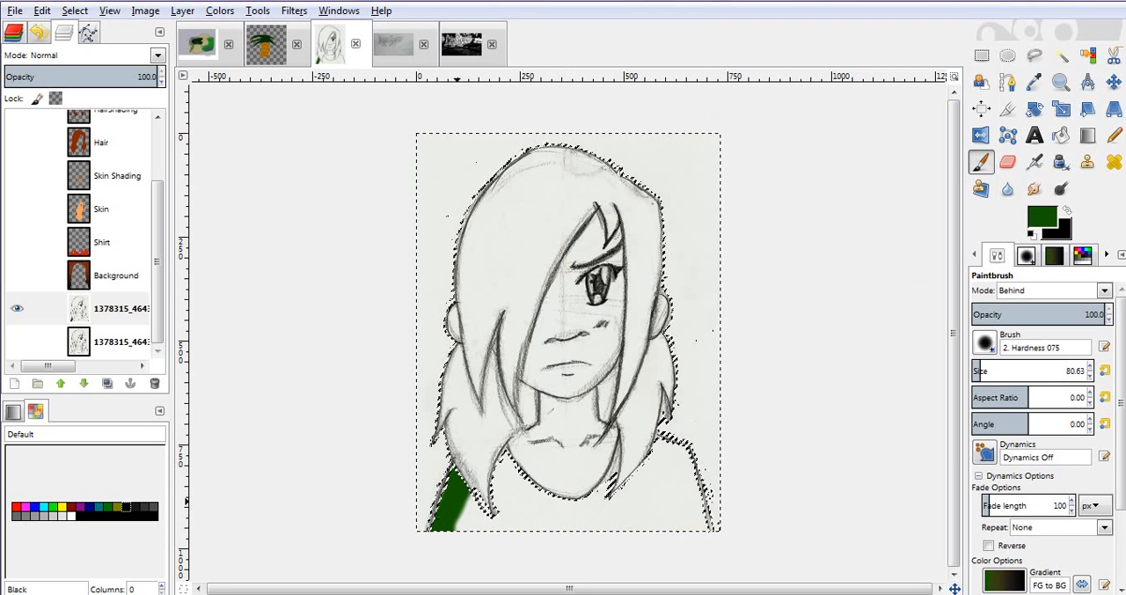
pyautogui.hotkey('ctrl', 'z')
# - Grow the shirt selection outward so it reaches the sketch lines
pyautogui.rightClick(464, 501)
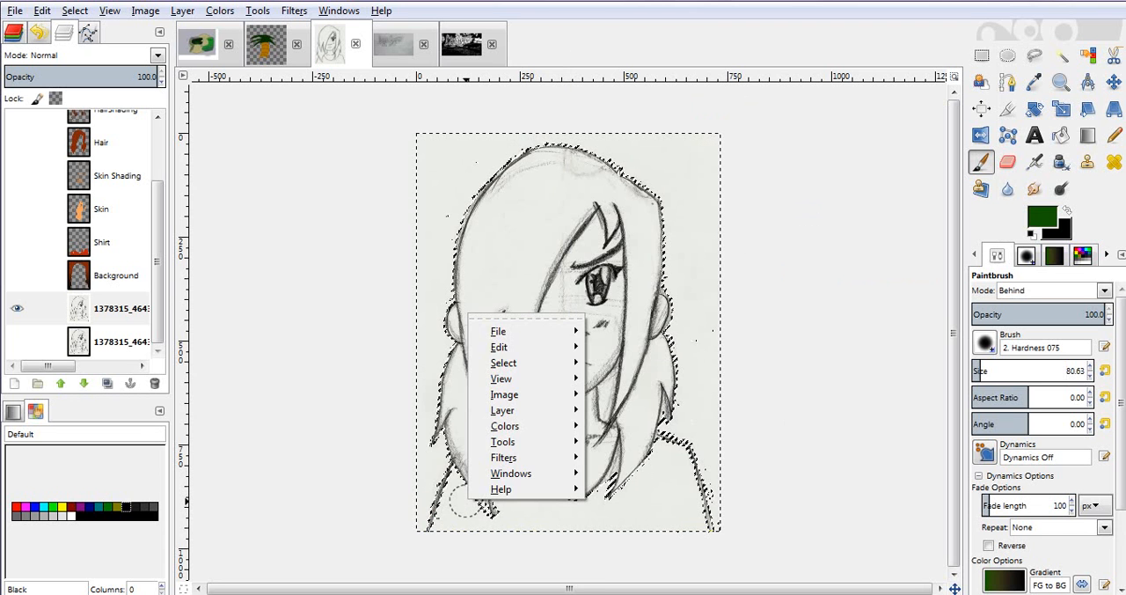
pyautogui.moveTo(503, 362)
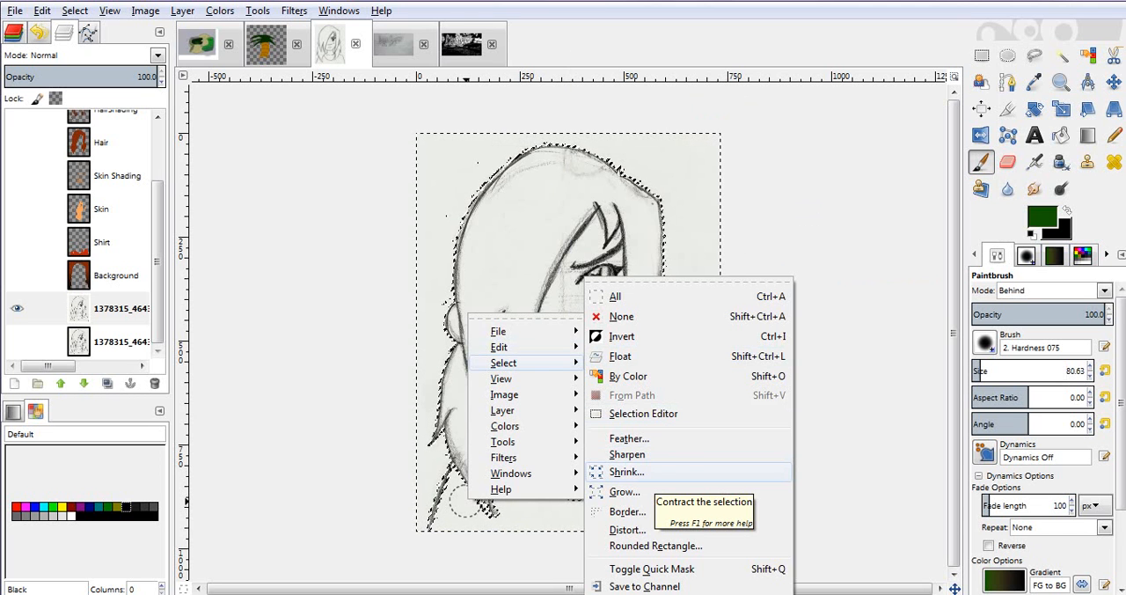
pyautogui.click(625, 492)
pyautogui.press('Return')
# - Paint dark green over the shirt's shoulder and lower part directly on the sketch layer
pyautogui.click(444, 529)
pyautogui.moveTo(443, 532)
pyautogui.mouseDown()
pyautogui.moveTo(464, 471)
pyautogui.moveTo(464, 497)
pyautogui.moveTo(447, 460)
pyautogui.moveTo(442, 526)
pyautogui.moveTo(475, 506)
pyautogui.moveTo(468, 526)
pyautogui.moveTo(485, 513)
pyautogui.moveTo(506, 523)
pyautogui.moveTo(507, 459)
pyautogui.mouseUp()
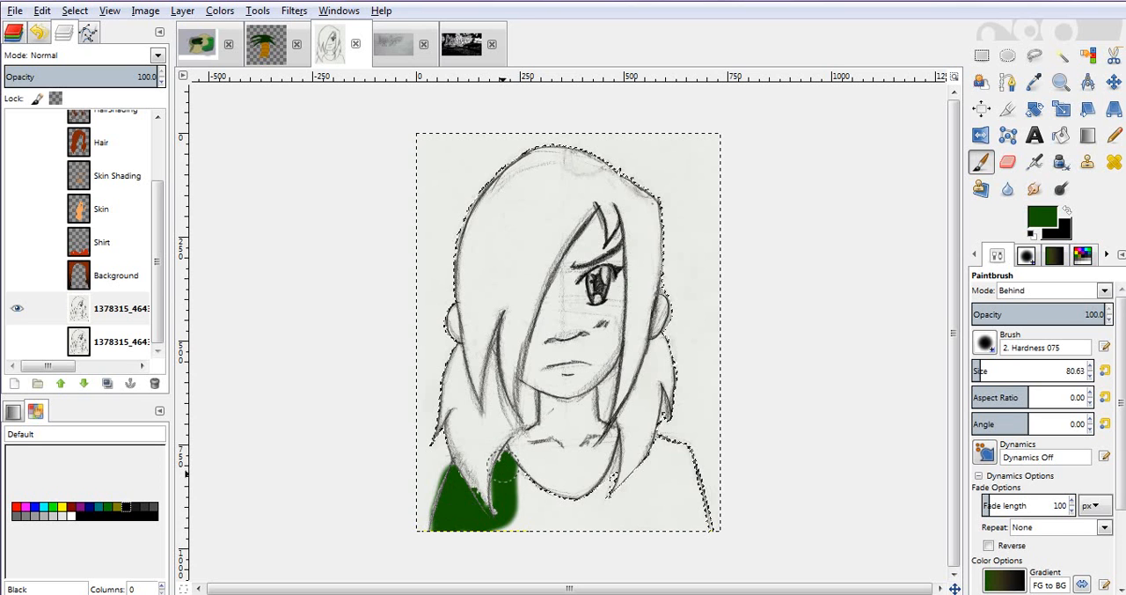
pyautogui.moveTo(506, 518)
pyautogui.mouseDown()
pyautogui.moveTo(513, 532)
pyautogui.moveTo(493, 530)
pyautogui.moveTo(679, 516)
pyautogui.mouseUp()
pyautogui.moveTo(606, 523)
pyautogui.mouseDown()
pyautogui.moveTo(548, 501)
pyautogui.moveTo(586, 522)
pyautogui.mouseUp()
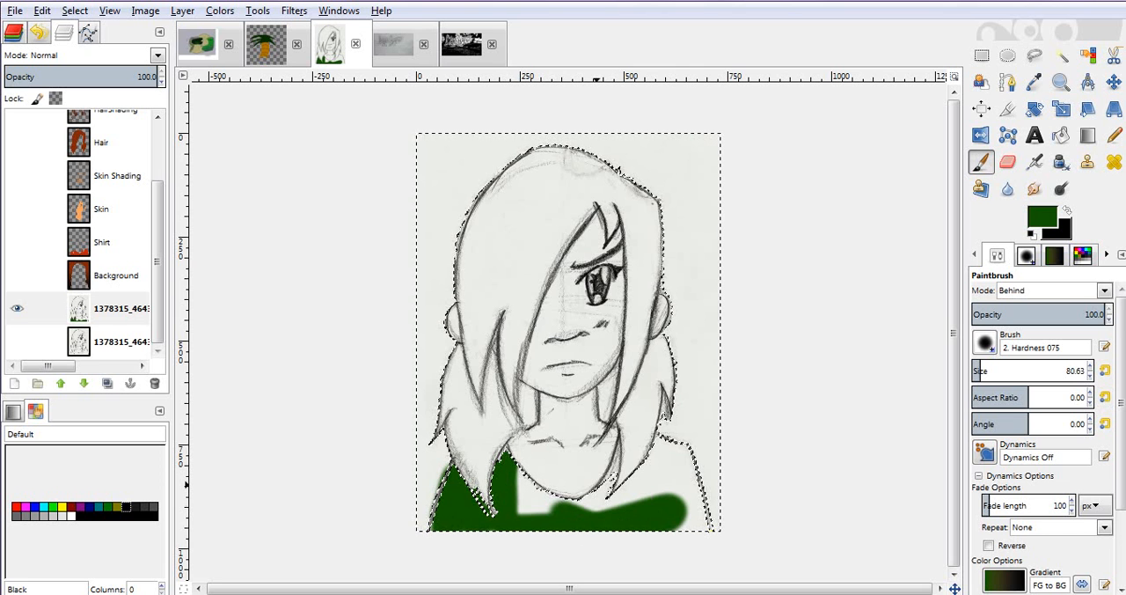
# - Change the Paintbrush blending mode to Normal
pyautogui.click(1052, 290)
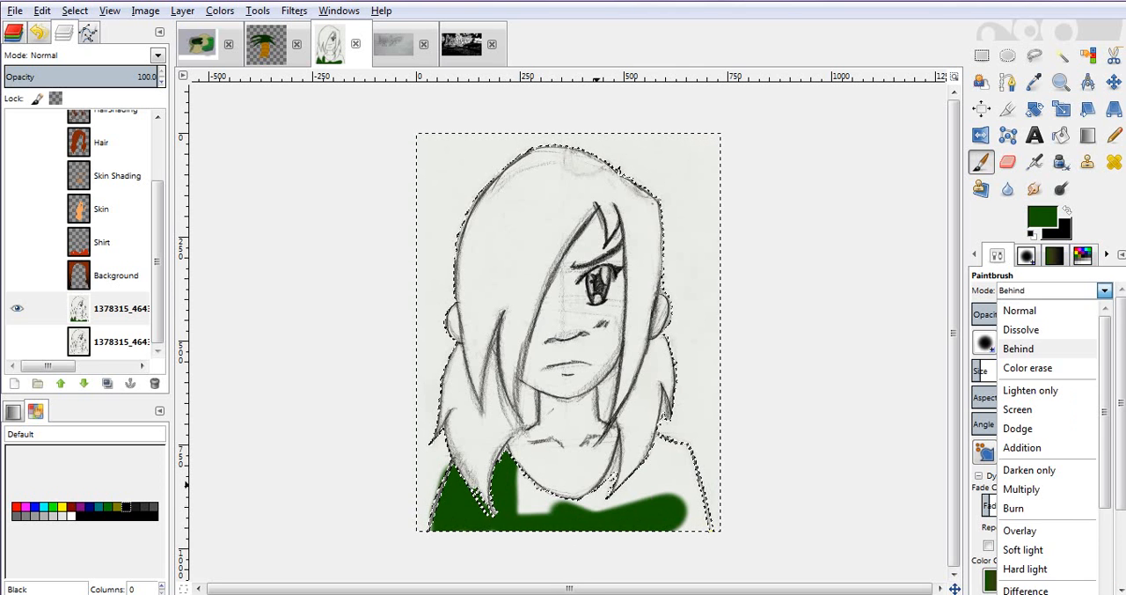
pyautogui.click(1020, 310)
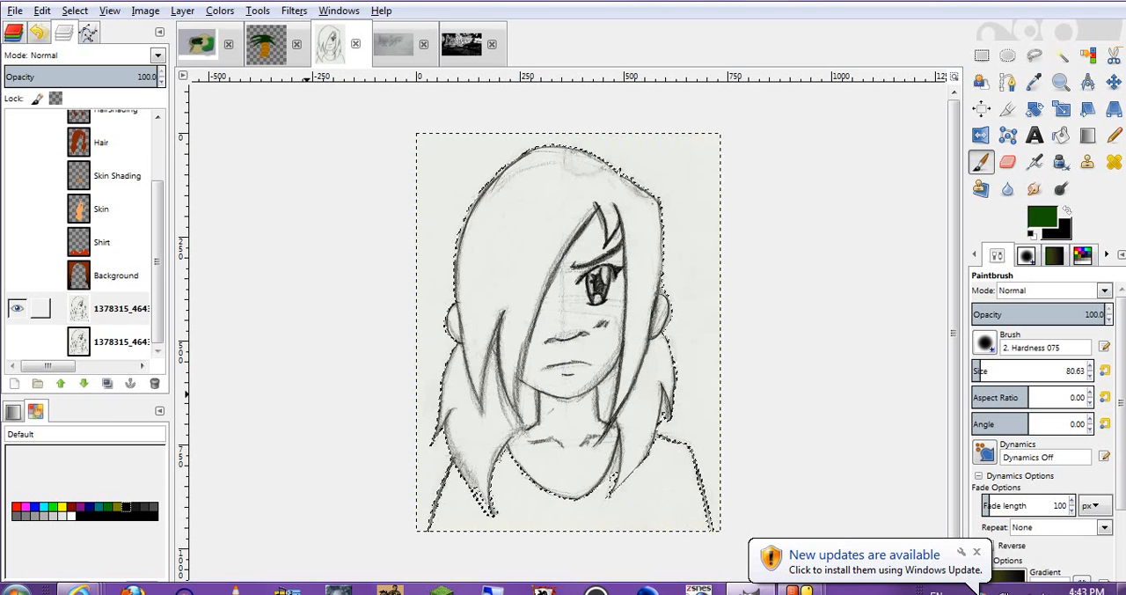
# - Add a new transparent 734 × 960 px layer named "Shirt" above the cleaned-up sketch layer
pyautogui.rightClick(27, 308)
pyautogui.click(88, 12)
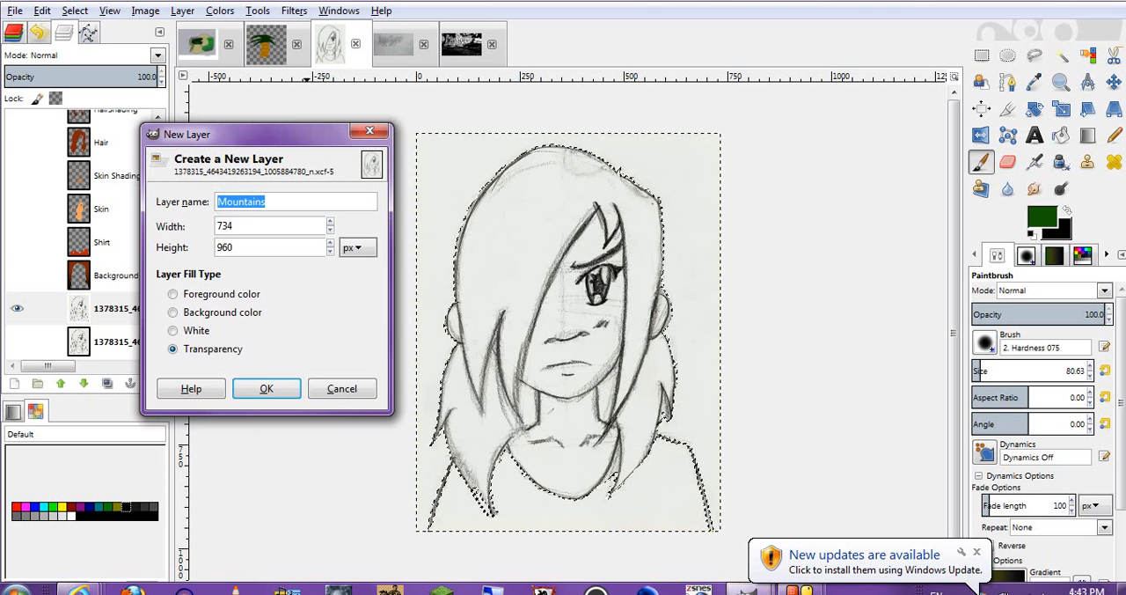
pyautogui.write('J')
pyautogui.write('hirt')
pyautogui.click(266, 388)
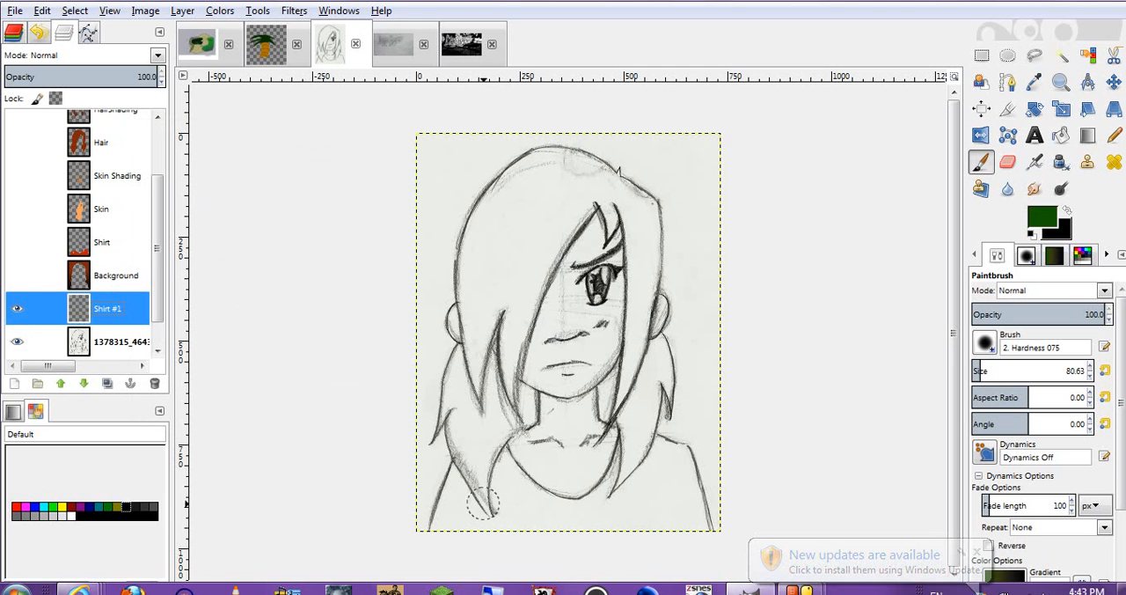
# - Fuzzy-select the shirt area on the cleaned-up sketch layer, and make the new empty shirt layer active
pyautogui.click(108, 342)
pyautogui.click(1061, 55)
pyautogui.click(520, 473)
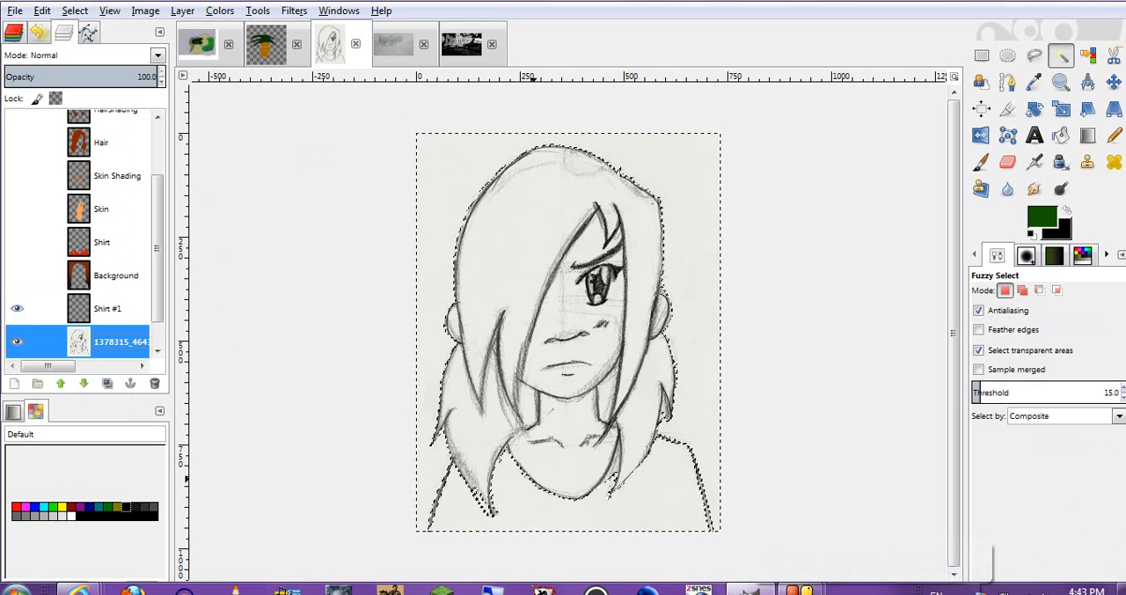
pyautogui.click(107, 308)
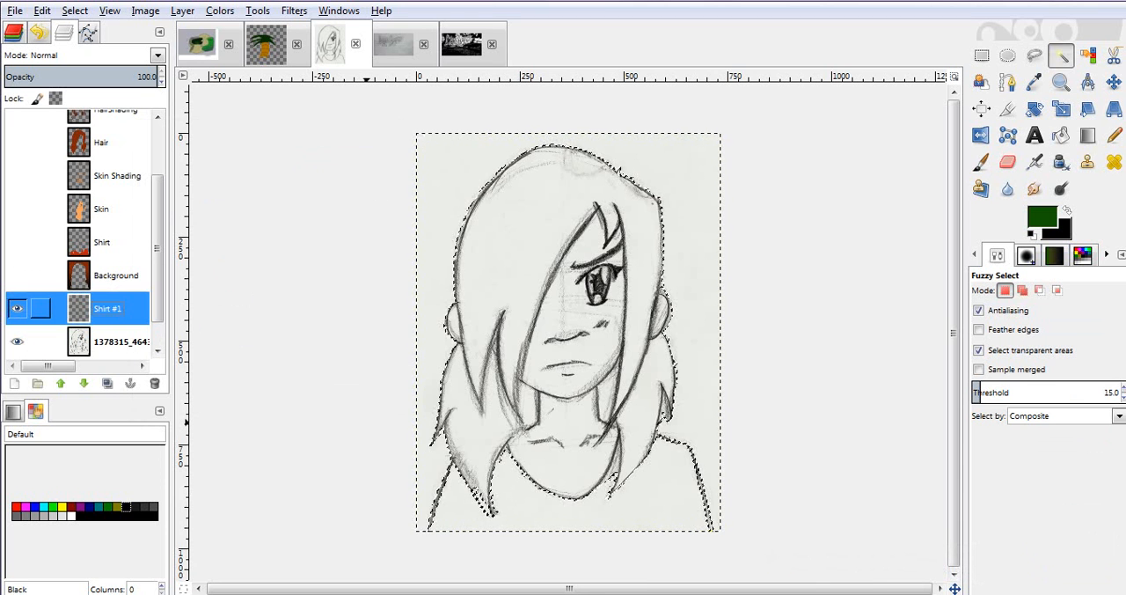
# - Disable Smooth stroke for the Paintbrush, and paint the selected shirt area dark green on the new shirt layer
pyautogui.press('p')
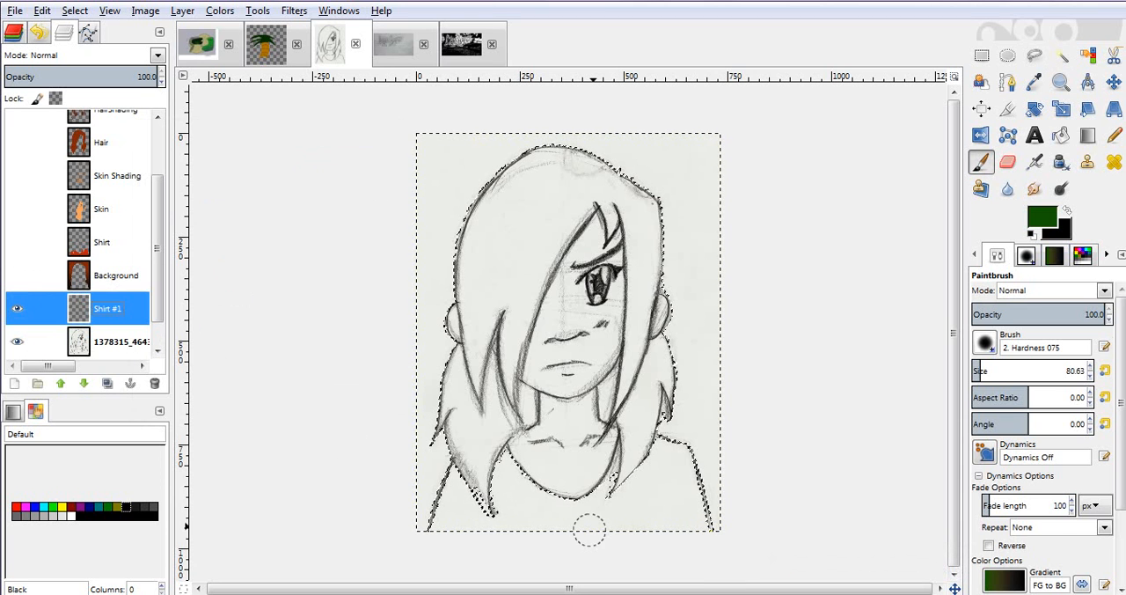
pyautogui.scroll(-5, 1101, 370)
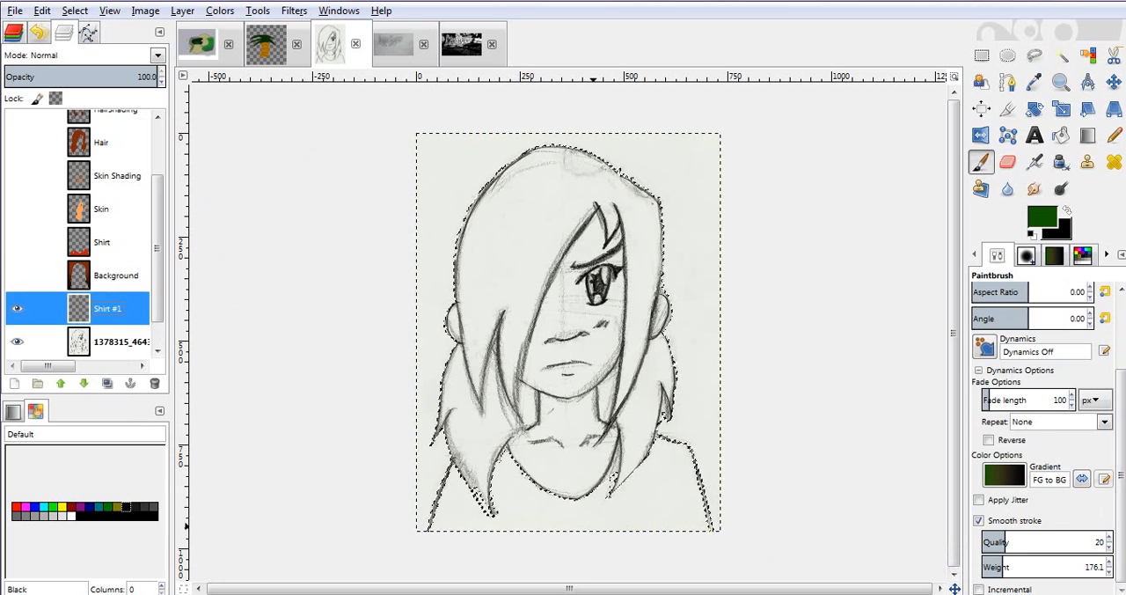
pyautogui.click(979, 520)
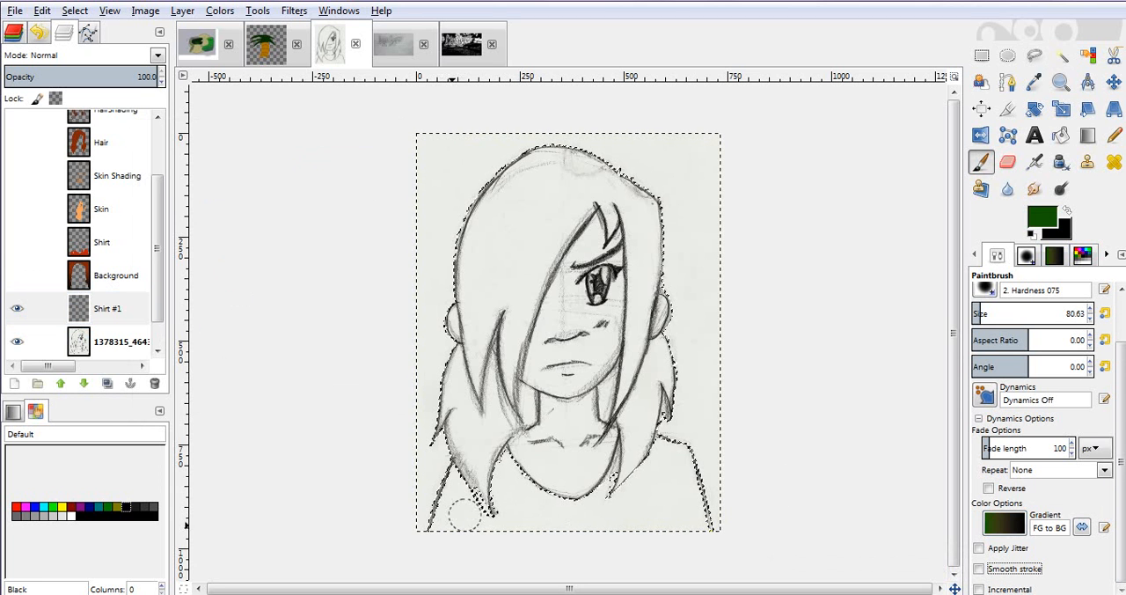
pyautogui.moveTo(446, 528)
pyautogui.mouseDown()
pyautogui.moveTo(460, 470)
pyautogui.moveTo(470, 480)
pyautogui.moveTo(457, 531)
pyautogui.mouseUp()
pyautogui.moveTo(452, 491)
pyautogui.mouseDown()
pyautogui.moveTo(497, 517)
pyautogui.moveTo(493, 528)
pyautogui.moveTo(514, 451)
pyautogui.moveTo(506, 476)
pyautogui.moveTo(506, 443)
pyautogui.moveTo(510, 534)
pyautogui.moveTo(521, 473)
pyautogui.moveTo(538, 506)
pyautogui.moveTo(539, 484)
pyautogui.moveTo(539, 535)
pyautogui.moveTo(568, 498)
pyautogui.moveTo(555, 545)
pyautogui.moveTo(602, 497)
pyautogui.moveTo(591, 538)
pyautogui.moveTo(619, 445)
pyautogui.moveTo(621, 516)
pyautogui.moveTo(660, 440)
pyautogui.moveTo(687, 444)
pyautogui.moveTo(704, 517)
pyautogui.moveTo(696, 541)
pyautogui.moveTo(671, 465)
pyautogui.moveTo(678, 522)
pyautogui.moveTo(667, 532)
pyautogui.mouseUp()
pyautogui.moveTo(658, 461); pyautogui.dragTo(652, 479)
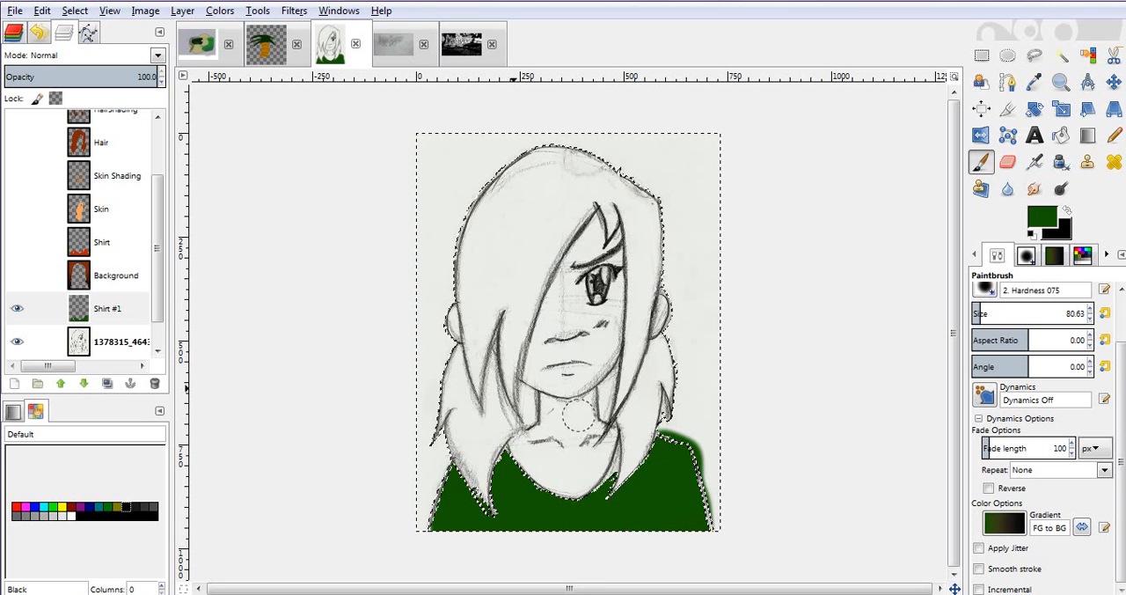
pyautogui.moveTo(448, 592)
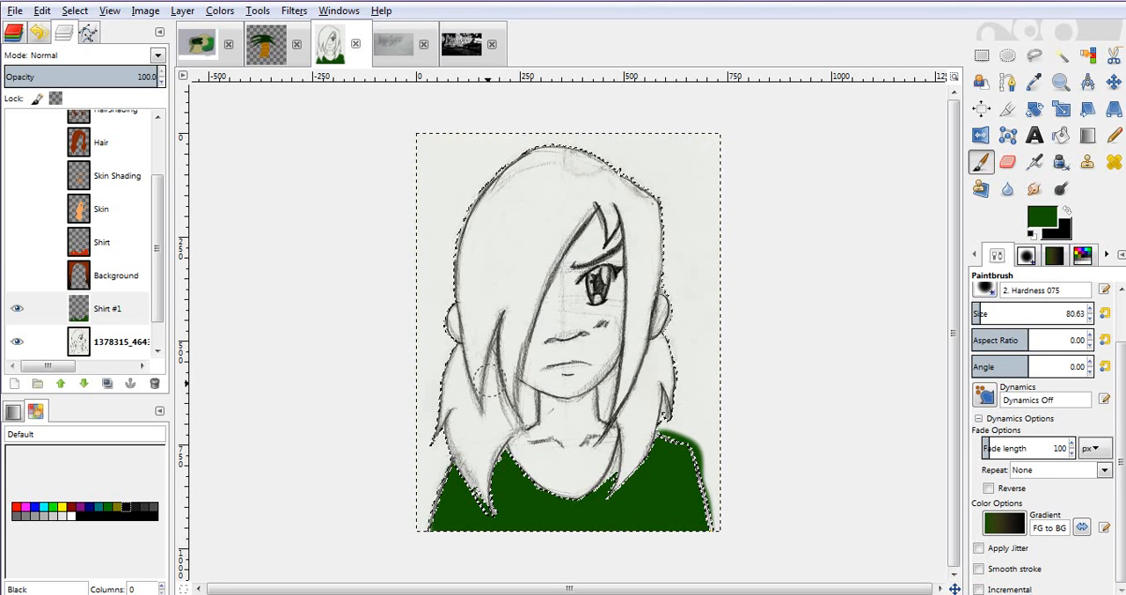
# - Add a new transparent layer named "Skin" above the painted shirt layer
pyautogui.press('u')
pyautogui.rightClick(93, 308)
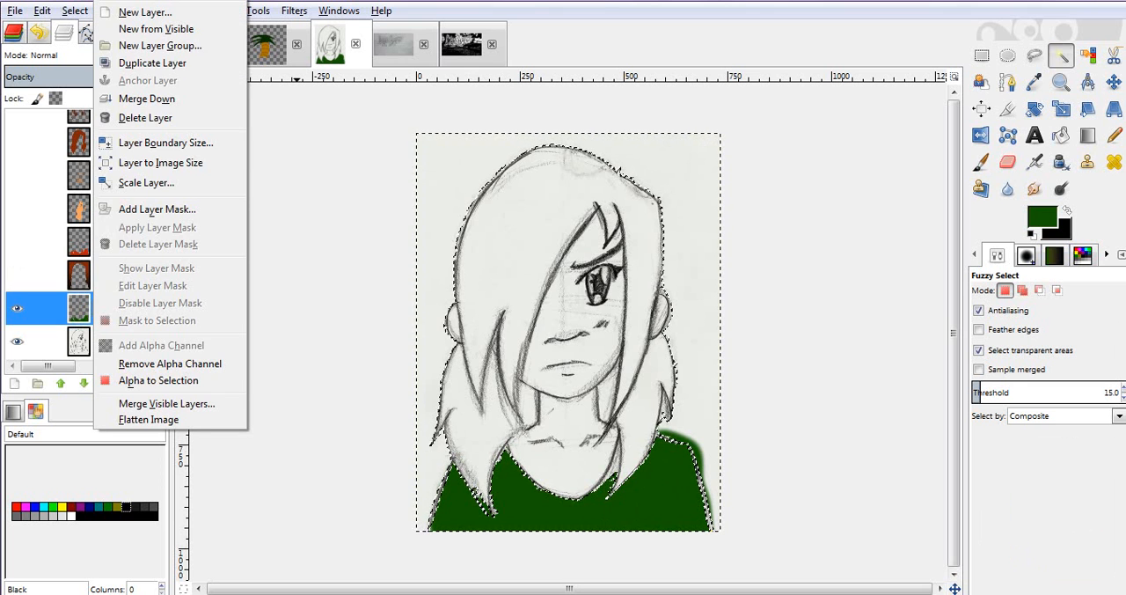
pyautogui.click(145, 11)
pyautogui.write('Skin')
pyautogui.press('Return')
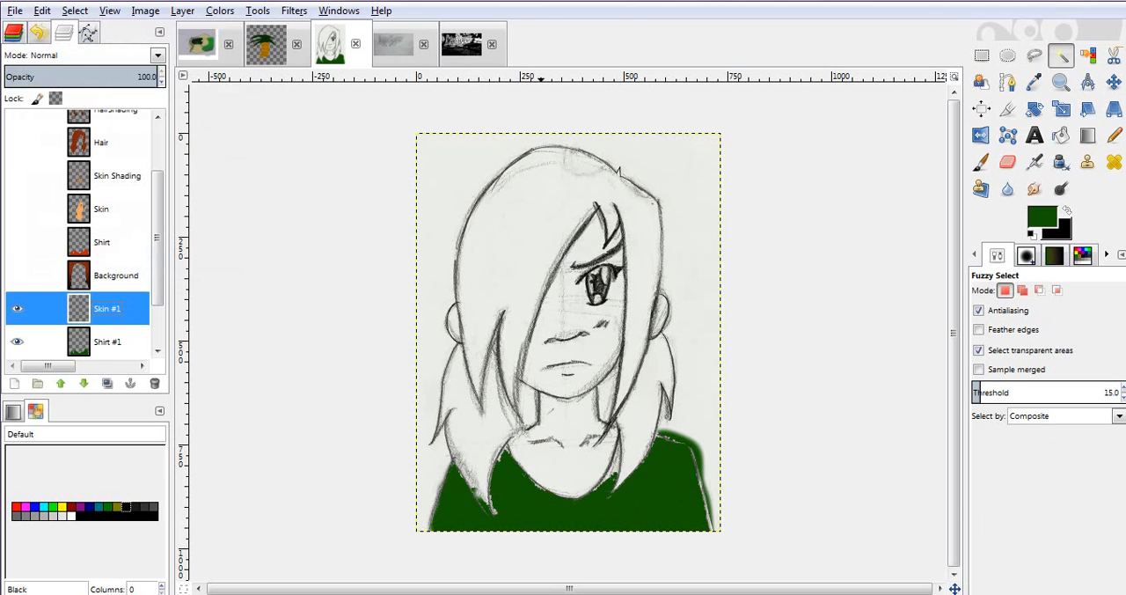
# - Set the foreground colour to the tan skin tone ddc074
pyautogui.click(1042, 218)
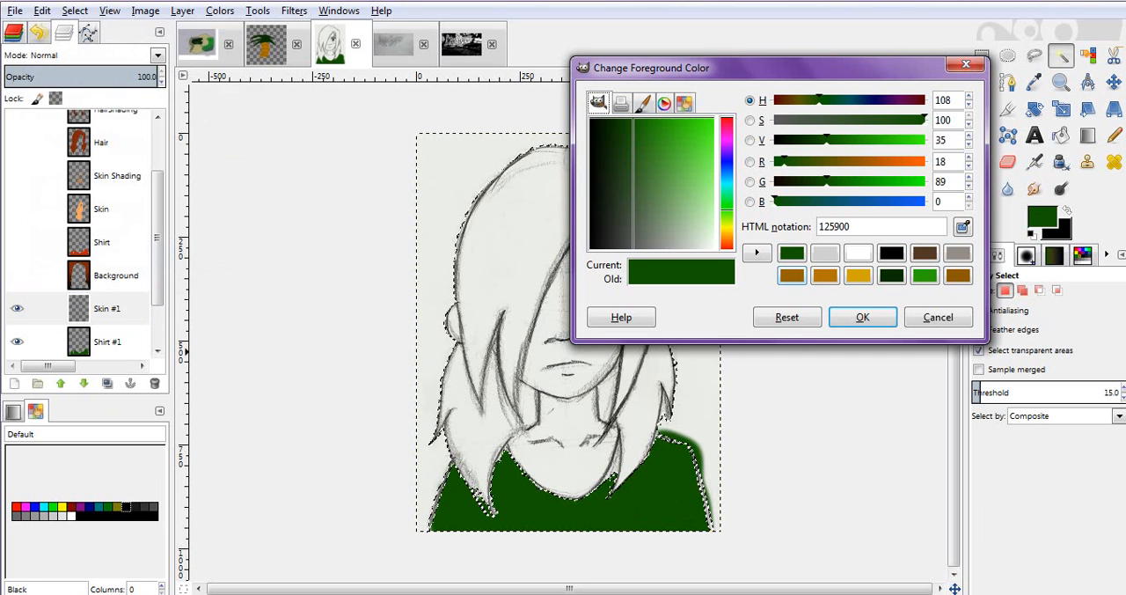
pyautogui.moveTo(785, 162); pyautogui.dragTo(894, 140)
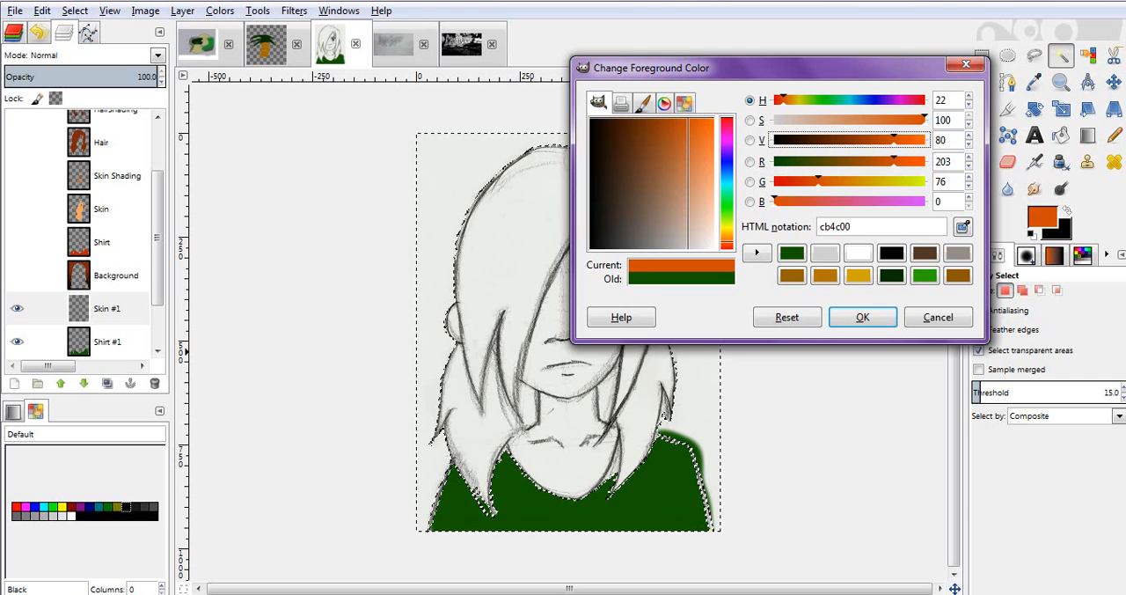
pyautogui.moveTo(775, 202); pyautogui.dragTo(799, 202)
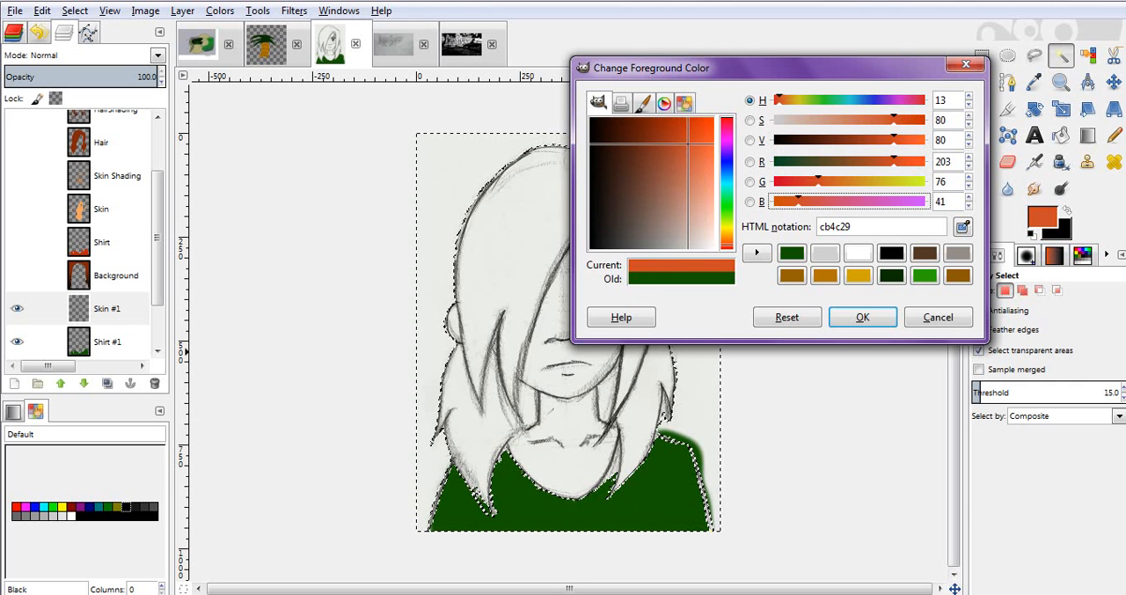
pyautogui.moveTo(894, 161); pyautogui.dragTo(905, 140)
pyautogui.moveTo(817, 182); pyautogui.dragTo(875, 181)
pyautogui.moveTo(899, 120); pyautogui.dragTo(847, 120)
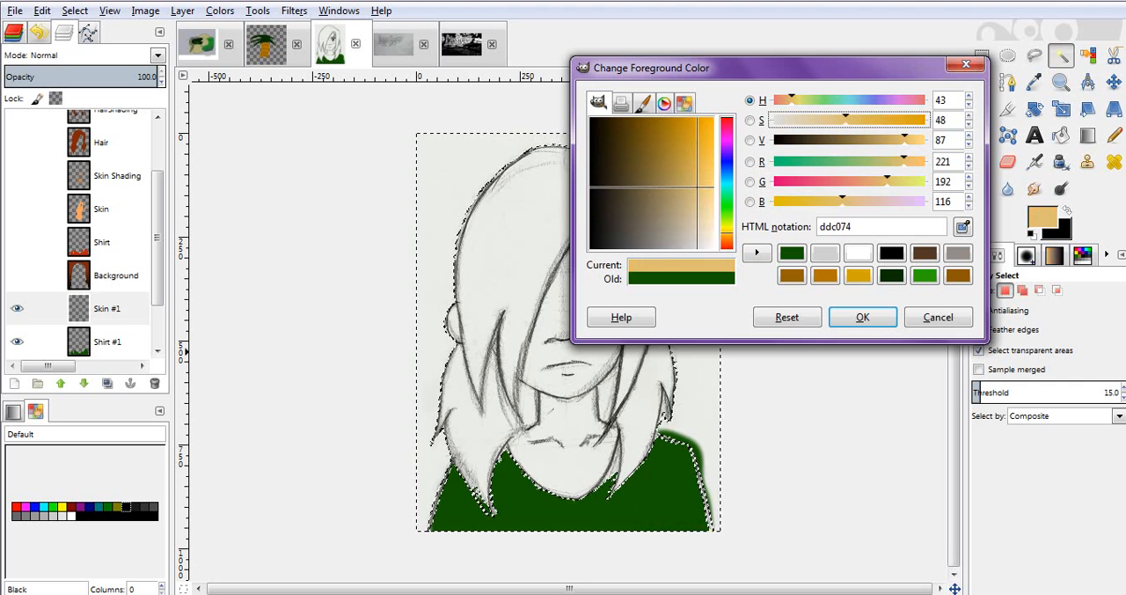
pyautogui.click(862, 317)
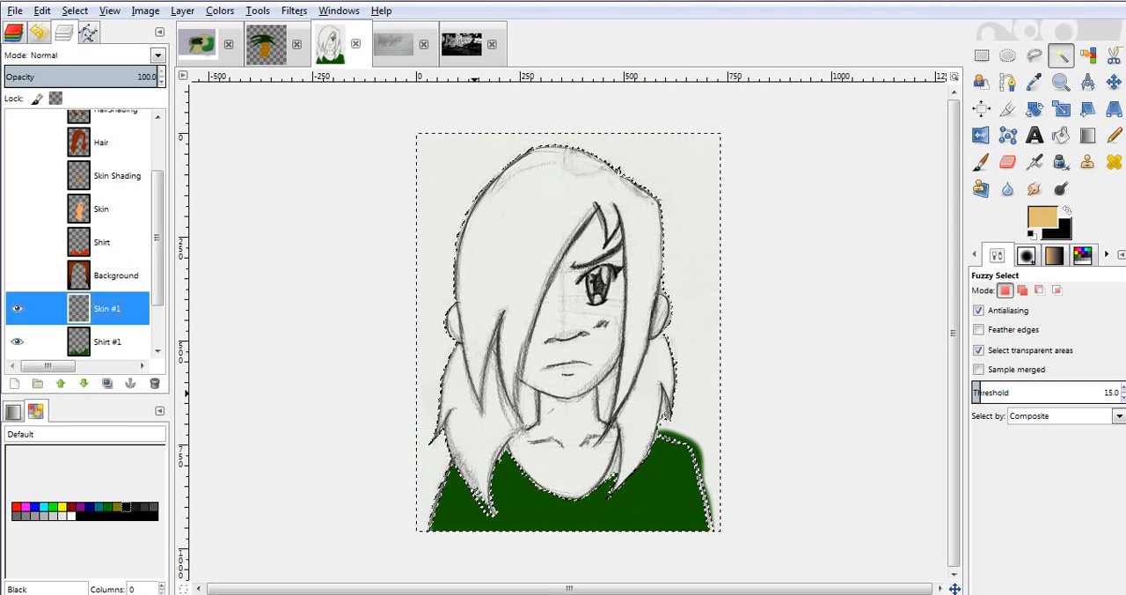
# - Fuzzy-select the face on the cleaned-up sketch layer, and add the neck and chest area to the selection
pyautogui.scroll(-2, 39, 308)
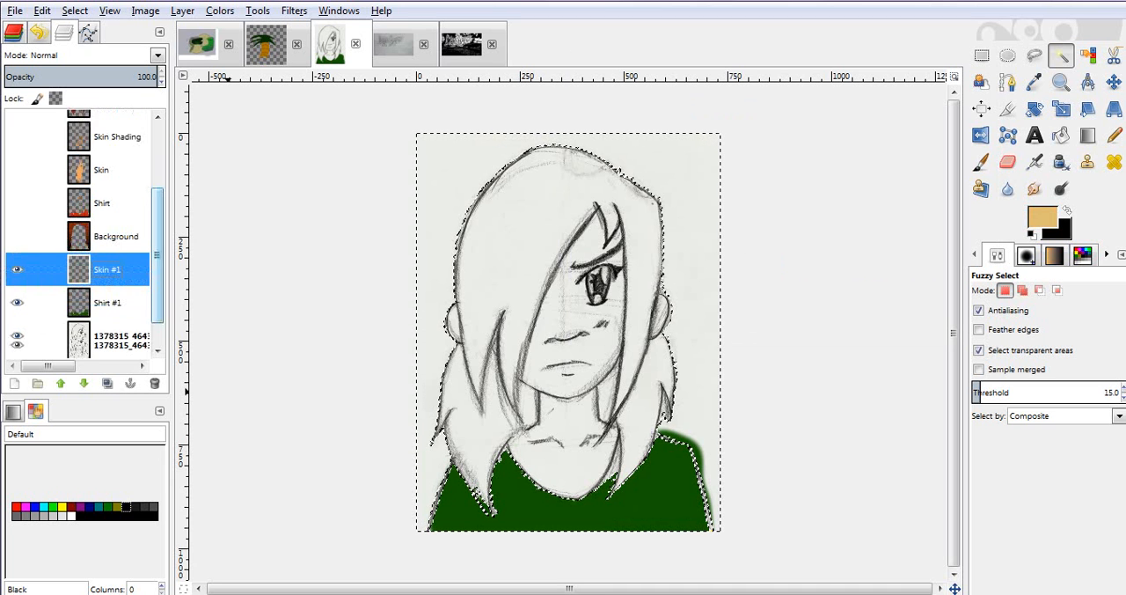
pyautogui.click(106, 308)
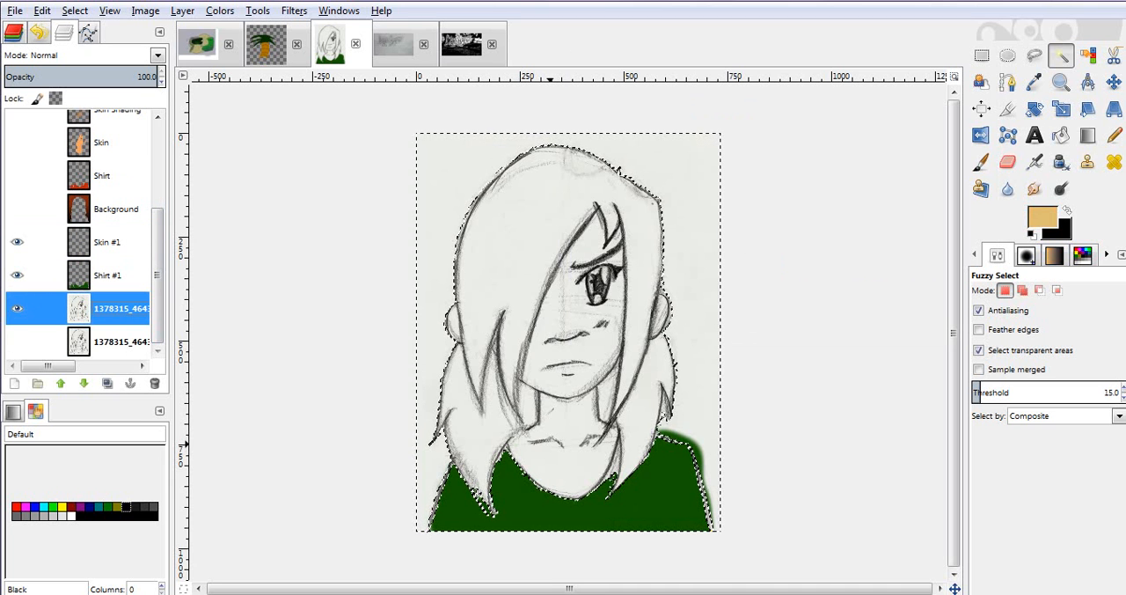
pyautogui.keyDown('shift'); pyautogui.click(554, 445); pyautogui.keyUp('shift')
pyautogui.keyDown('shift'); pyautogui.click(553, 353); pyautogui.keyUp('shift')
pyautogui.hotkey('ctrl', 'z')
pyautogui.click(552, 381)
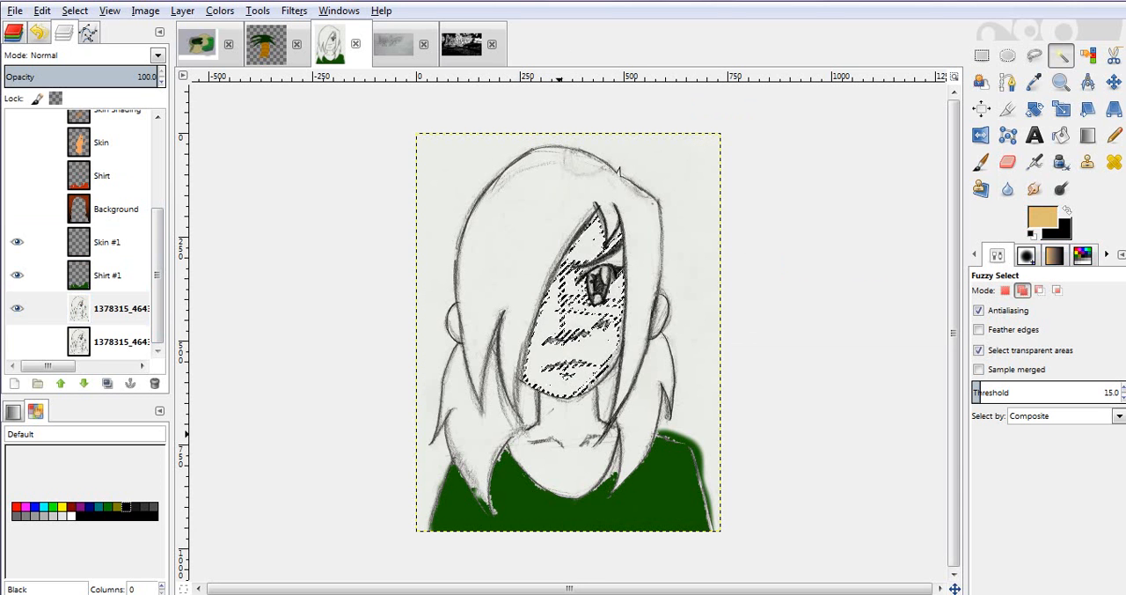
pyautogui.keyDown('shift'); pyautogui.click(558, 435); pyautogui.keyUp('shift')
pyautogui.keyDown('shift'); pyautogui.click(453, 324); pyautogui.keyUp('shift')
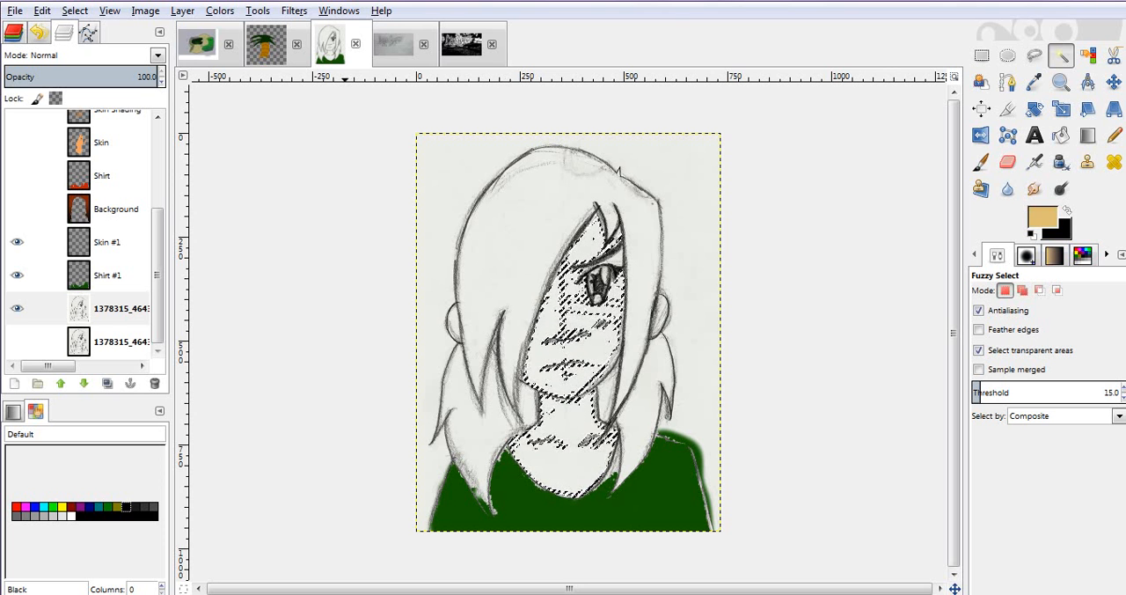
# - Grow the face and neck selection slightly, and make the new empty skin layer active for painting
pyautogui.rightClick(561, 278)
pyautogui.moveTo(607, 327)
pyautogui.click(721, 493)
pyautogui.write('3')
pyautogui.press('Return')
pyautogui.press('p')
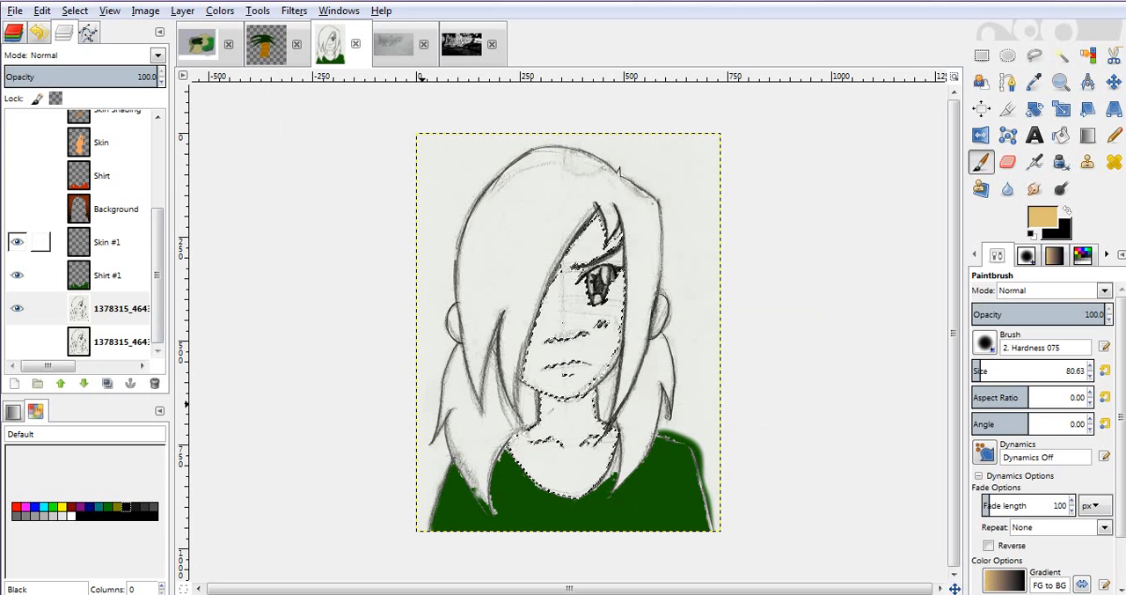
pyautogui.click(107, 242)
# - Try painting tan over the neckline area of the selection, and clear that paint again
pyautogui.click(518, 449)
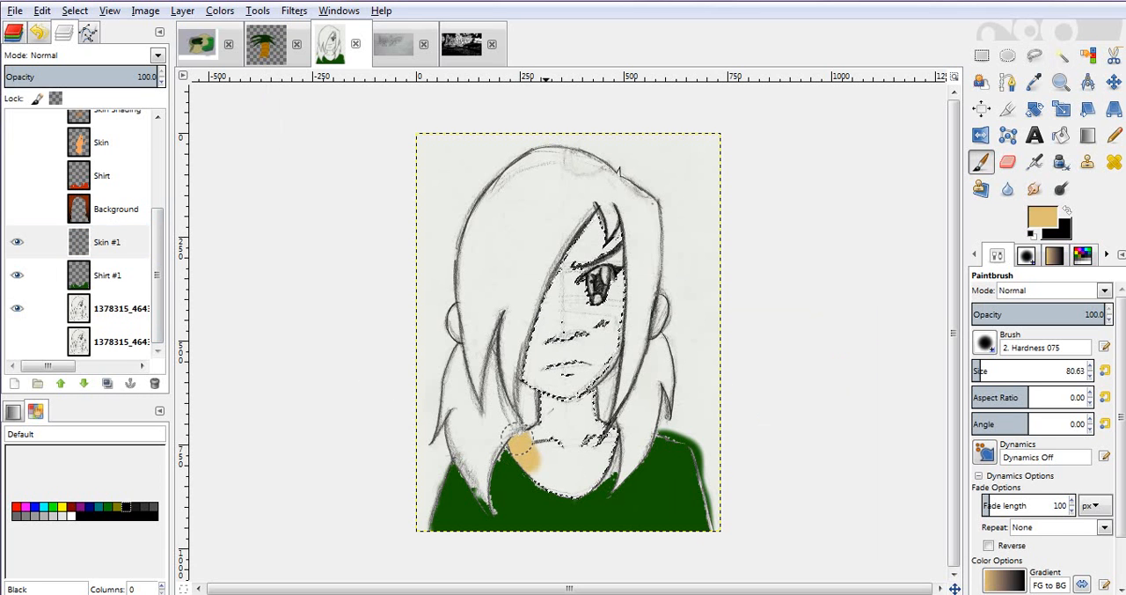
pyautogui.moveTo(548, 473)
pyautogui.mouseDown()
pyautogui.moveTo(561, 480)
pyautogui.moveTo(571, 465)
pyautogui.mouseUp()
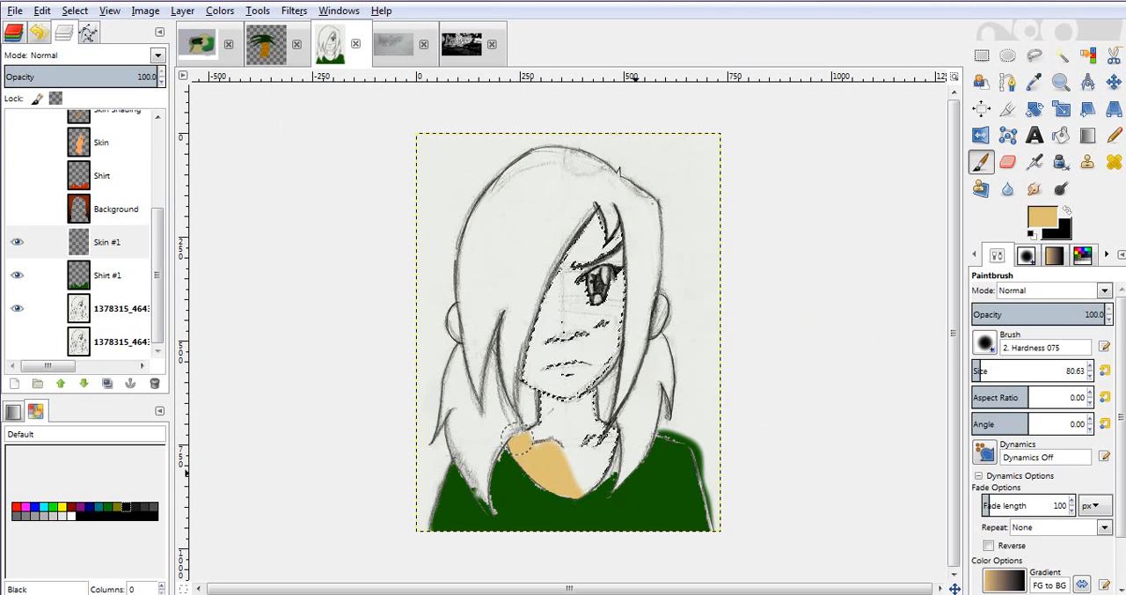
pyautogui.press('Delete')
pyautogui.rightClick(596, 257)
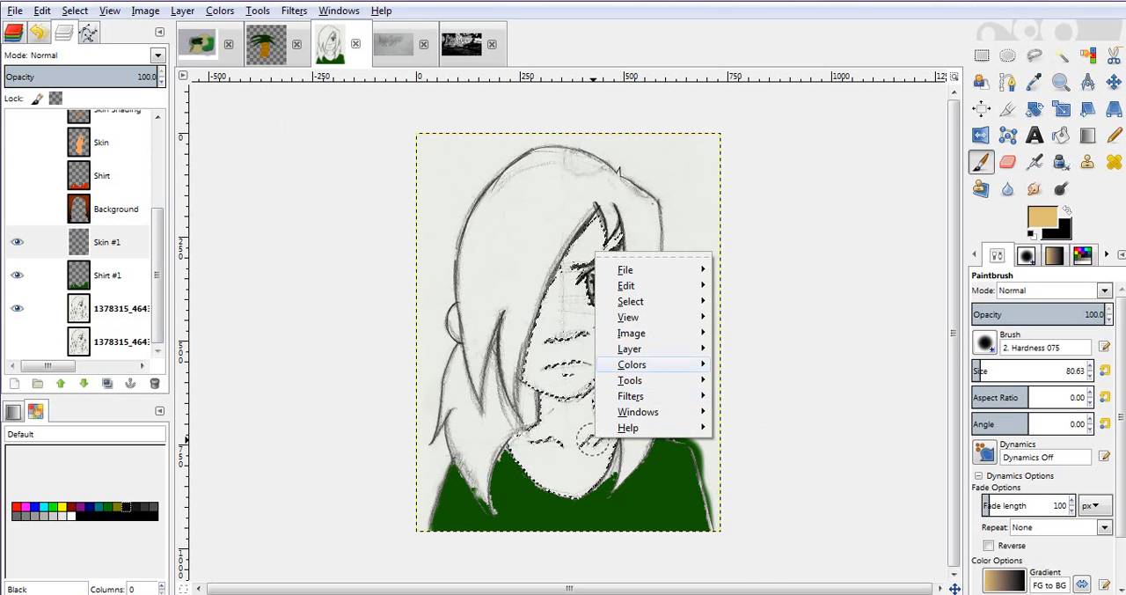
pyautogui.moveTo(633, 364)
pyautogui.press('Escape')
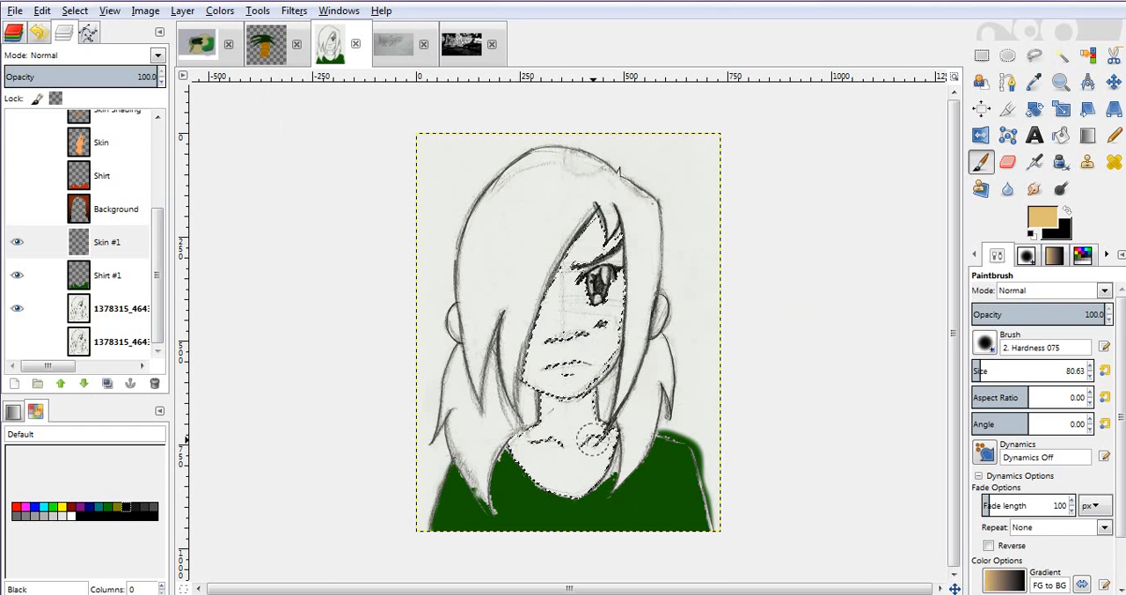
pyautogui.hotkey('ctrl', 'u')
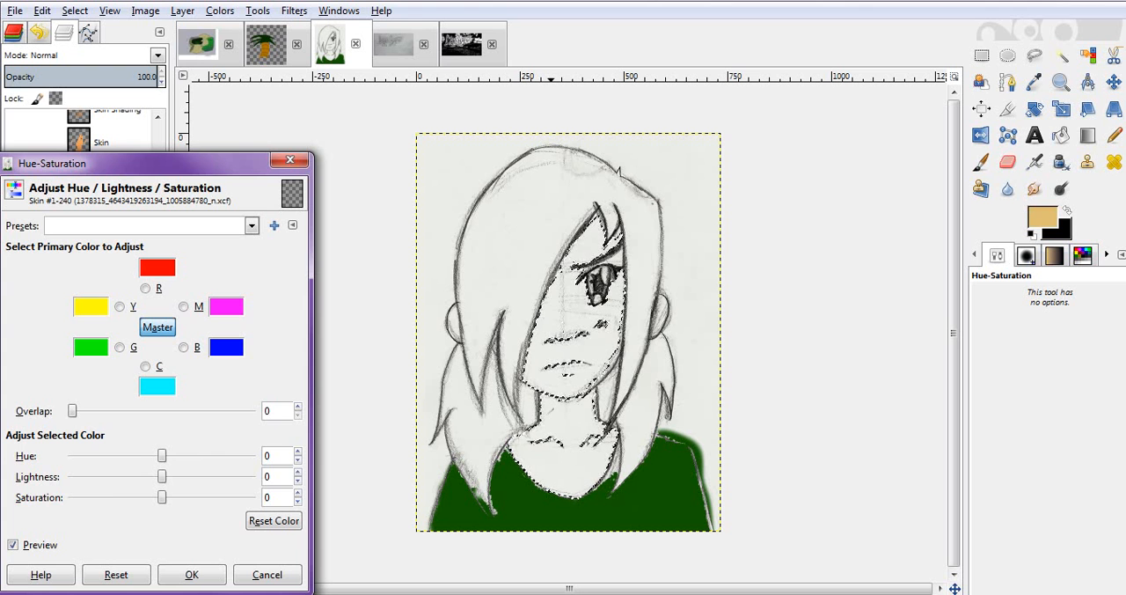
pyautogui.press('Escape')
# - Grow the selection by 2 px, and add elliptical areas over the unselected nose lines to it
pyautogui.rightClick(529, 308)
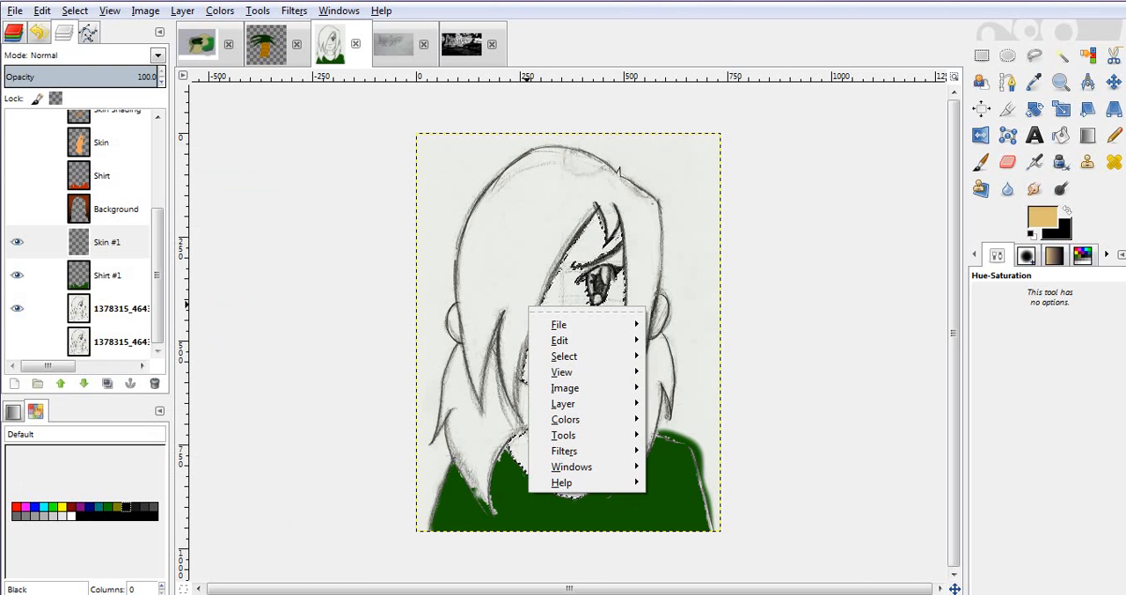
pyautogui.moveTo(564, 356)
pyautogui.click(684, 500)
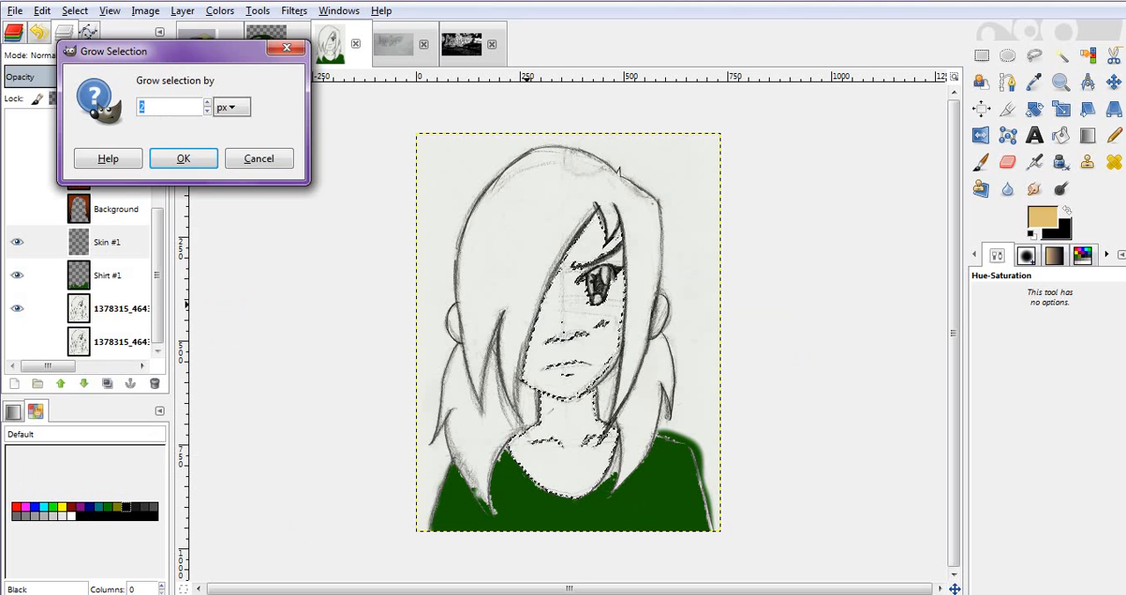
pyautogui.press('Return')
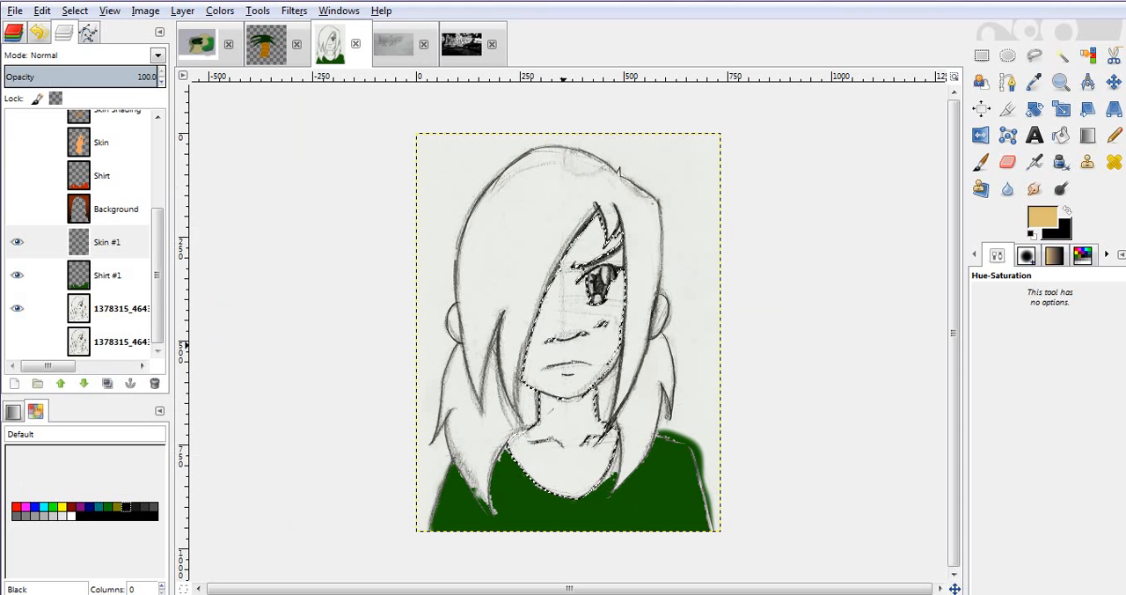
pyautogui.press('e')
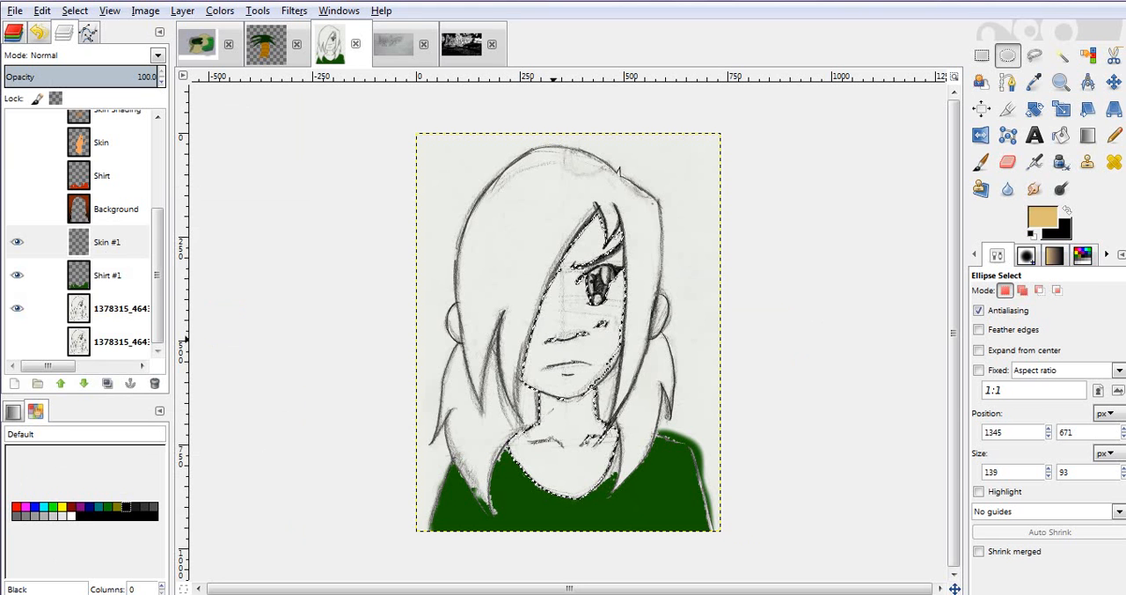
pyautogui.moveTo(566, 352)
pyautogui.mouseDown()
pyautogui.moveTo(570, 330)
pyautogui.moveTo(594, 346)
pyautogui.moveTo(593, 320)
pyautogui.mouseUp()
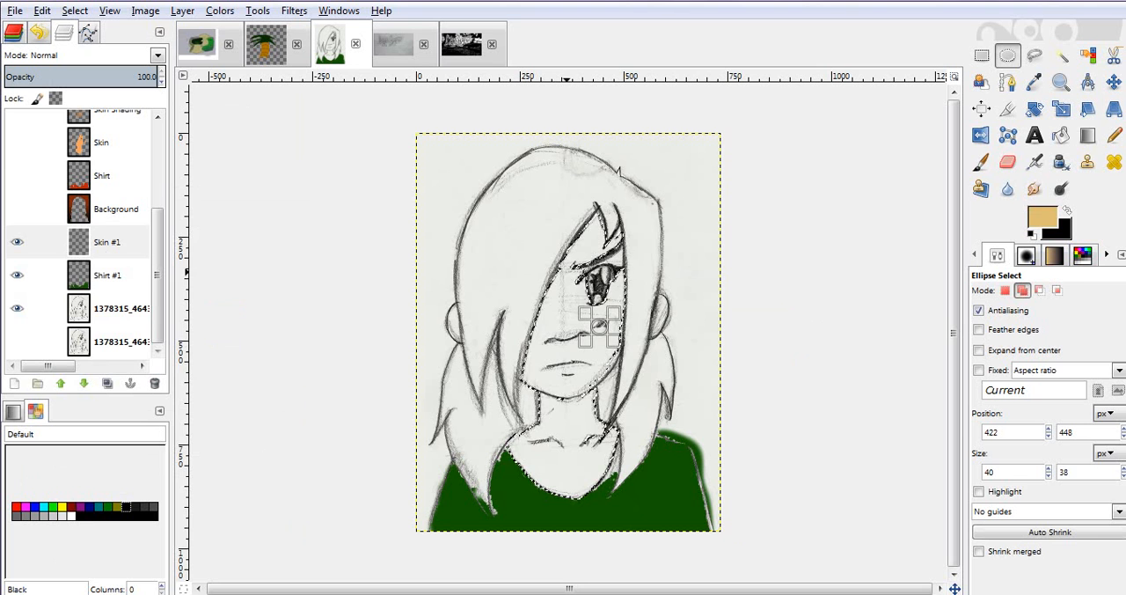
# - Paint the selected face and neck tan on the new skin layer, enlarging the brush to size 232.65 for the remaining areas
pyautogui.press('p')
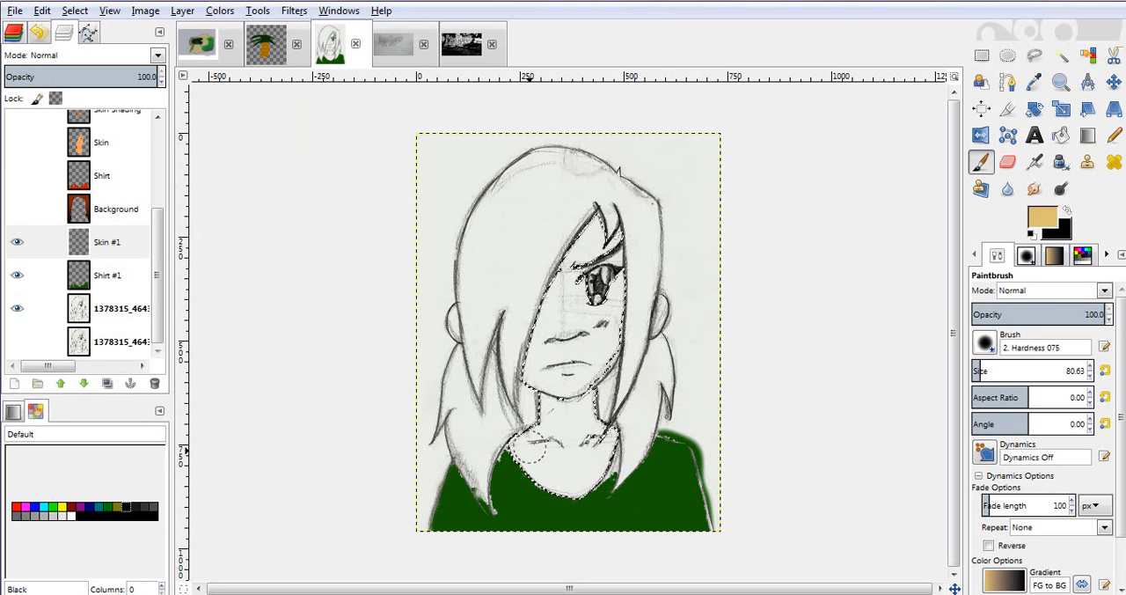
pyautogui.moveTo(523, 452); pyautogui.dragTo(532, 467)
pyautogui.moveTo(539, 412); pyautogui.dragTo(546, 365)
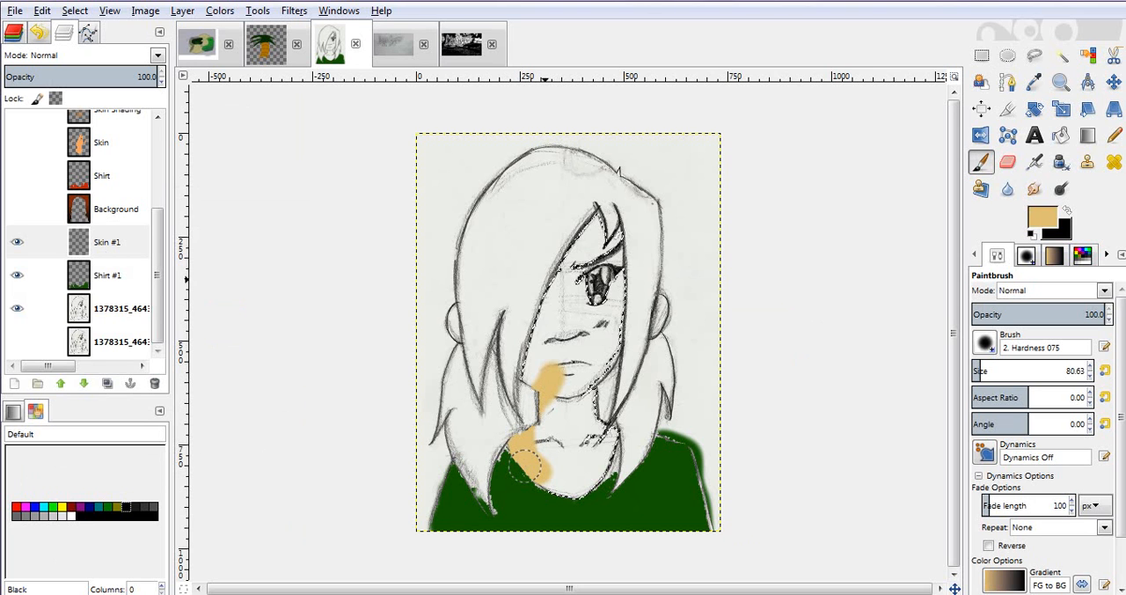
pyautogui.moveTo(530, 465); pyautogui.dragTo(595, 220)
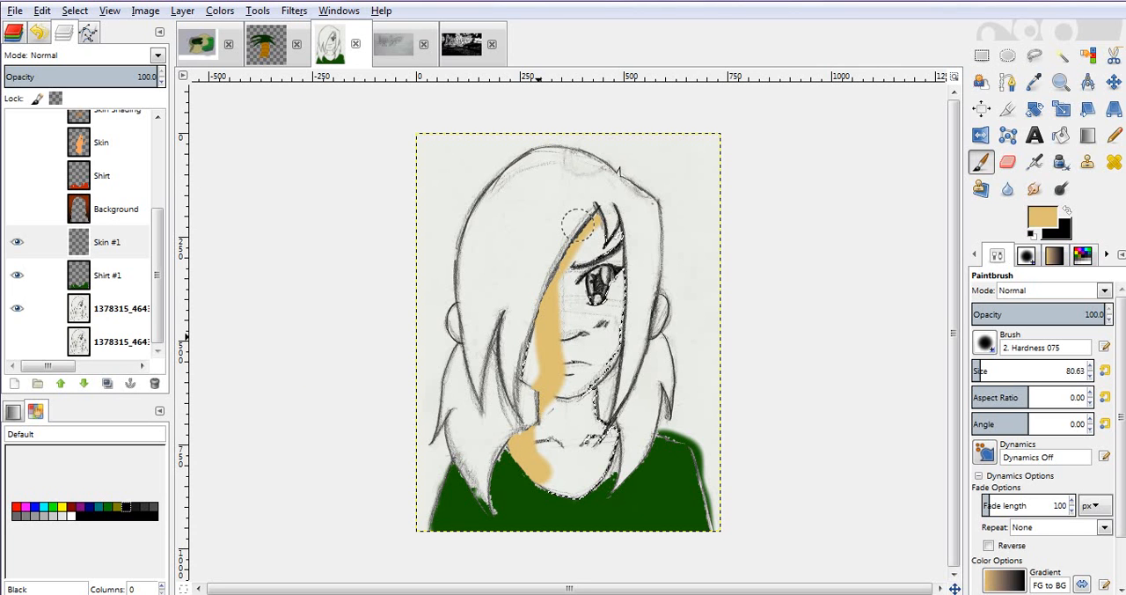
pyautogui.moveTo(538, 337)
pyautogui.mouseDown()
pyautogui.moveTo(591, 234)
pyautogui.moveTo(630, 263)
pyautogui.mouseUp()
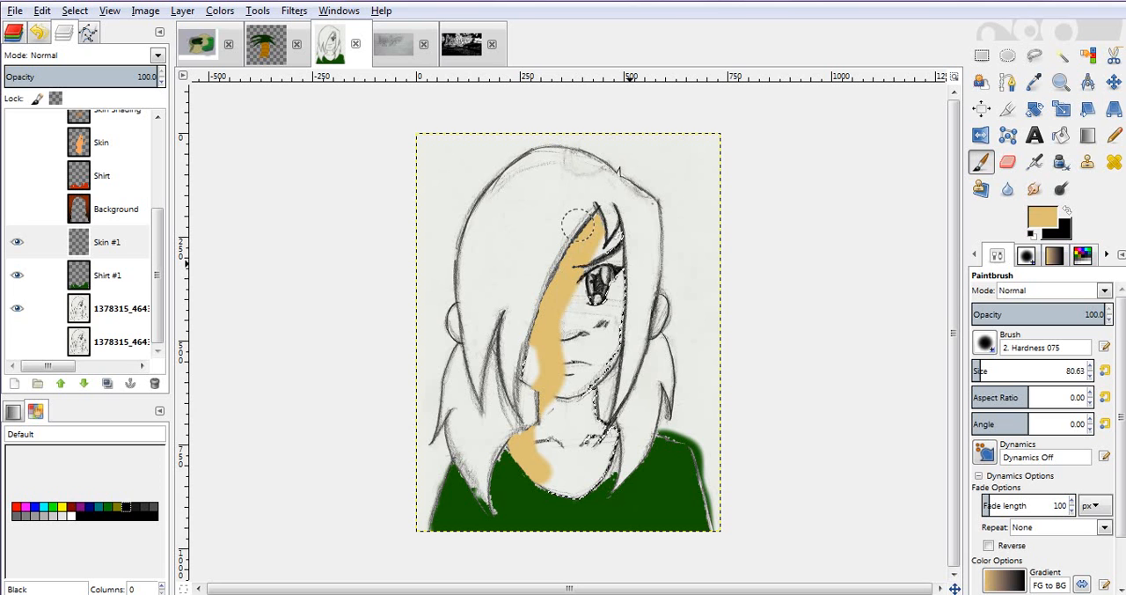
pyautogui.moveTo(577, 222)
pyautogui.mouseDown()
pyautogui.moveTo(599, 379)
pyautogui.moveTo(590, 432)
pyautogui.moveTo(581, 264)
pyautogui.moveTo(577, 426)
pyautogui.mouseUp()
pyautogui.click(998, 367)
pyautogui.moveTo(625, 381)
pyautogui.mouseDown()
pyautogui.moveTo(598, 370)
pyautogui.moveTo(579, 290)
pyautogui.moveTo(608, 285)
pyautogui.moveTo(620, 227)
pyautogui.moveTo(528, 414)
pyautogui.moveTo(546, 472)
pyautogui.moveTo(585, 445)
pyautogui.moveTo(581, 413)
pyautogui.moveTo(616, 394)
pyautogui.moveTo(624, 267)
pyautogui.mouseUp()
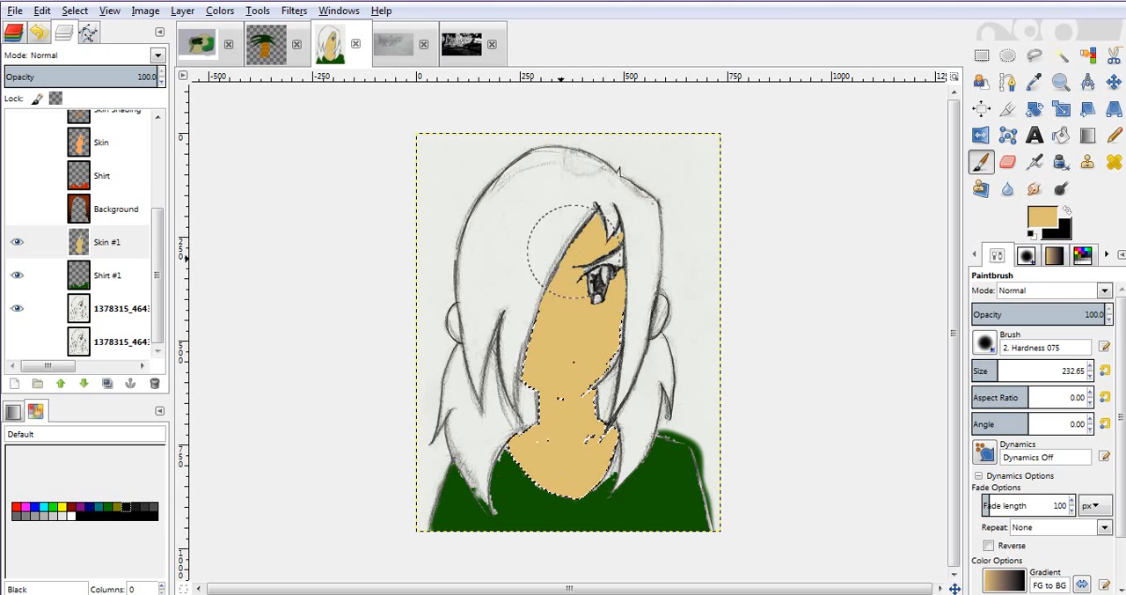
pyautogui.moveTo(560, 261)
pyautogui.mouseDown()
pyautogui.moveTo(594, 299)
pyautogui.moveTo(580, 365)
pyautogui.mouseUp()
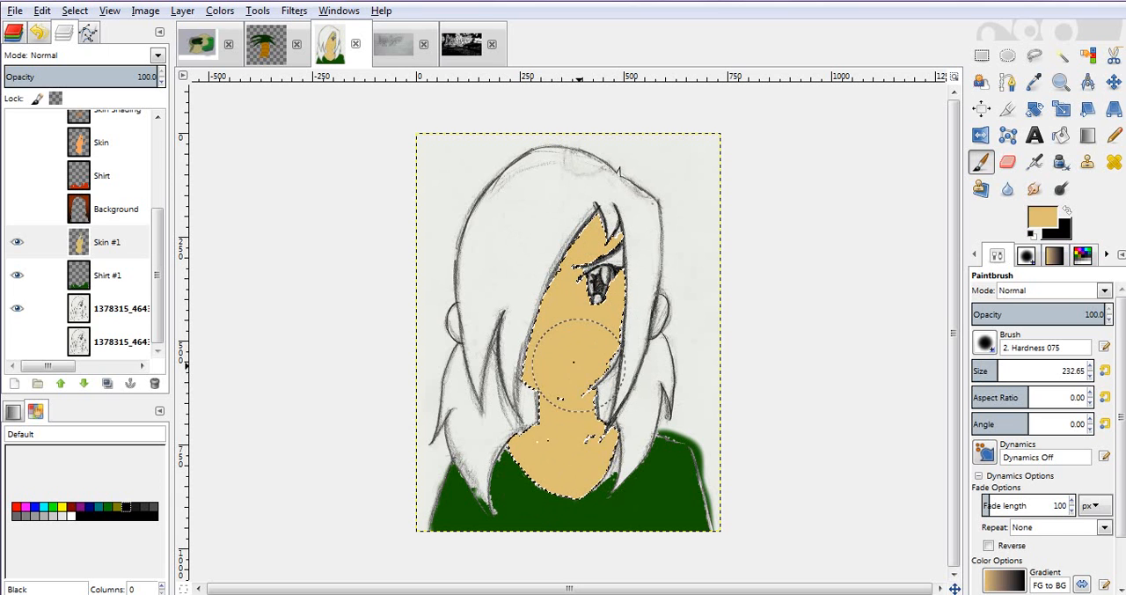
pyautogui.moveTo(574, 429); pyautogui.dragTo(572, 433)
# - Set the new skin layer's blending mode to Hue
pyautogui.click(157, 56)
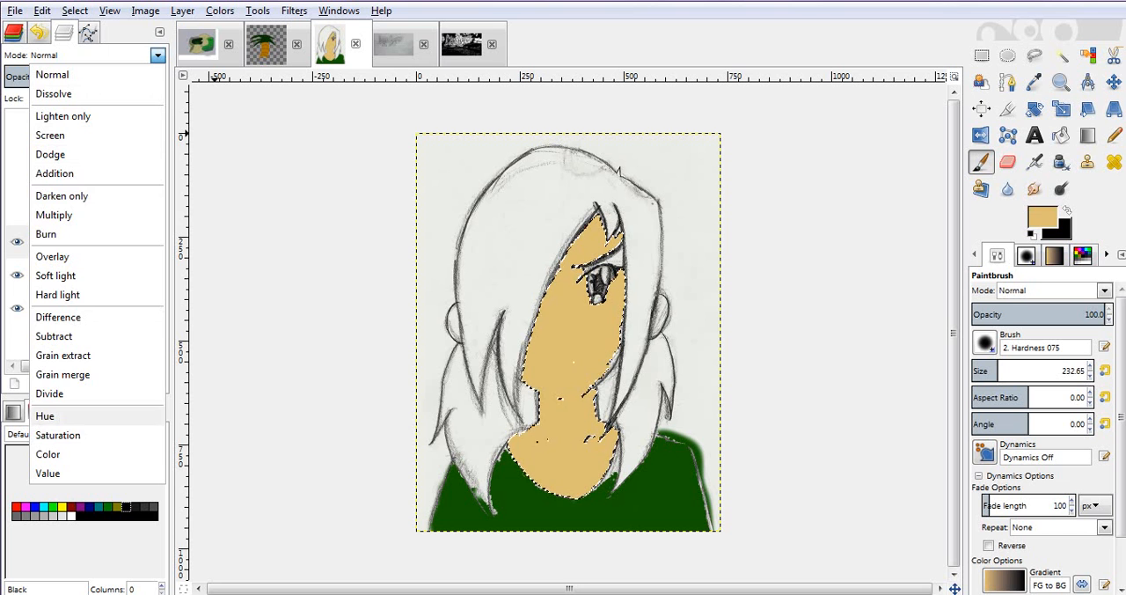
pyautogui.click(53, 416)
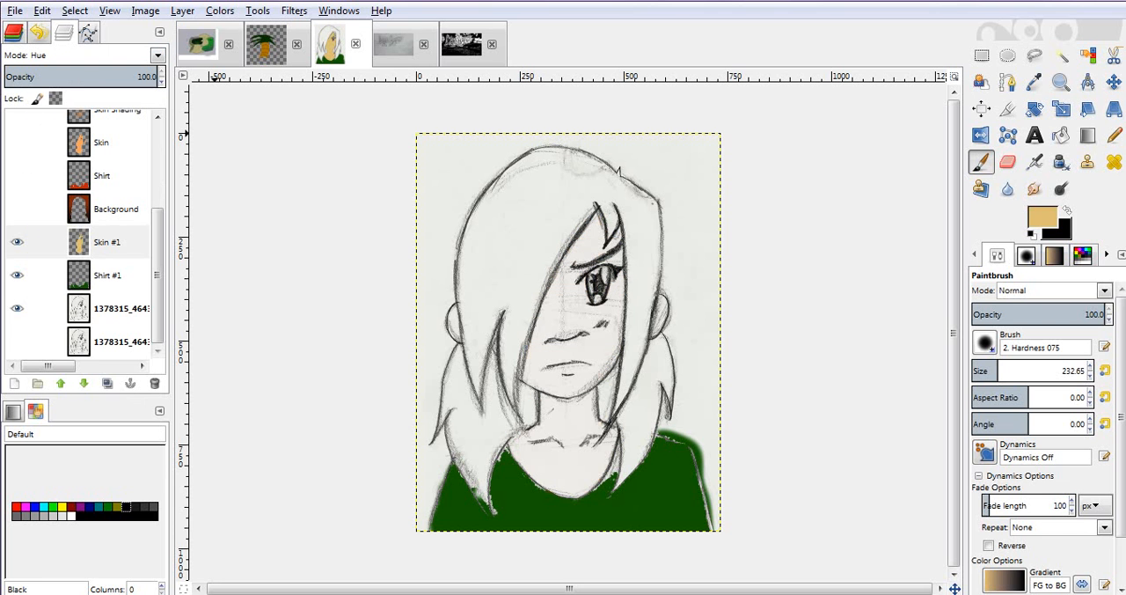
# - Set the Skin #1 layer's blending mode to Darken only, toggle its visibility to compare, and clear the selection
pyautogui.click(158, 55)
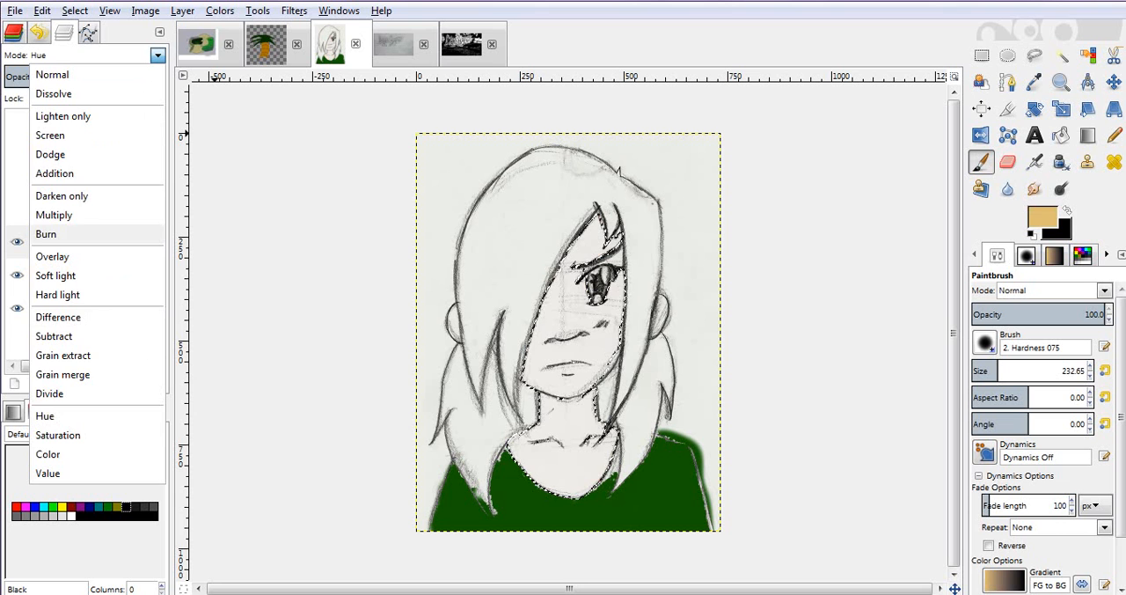
pyautogui.click(61, 196)
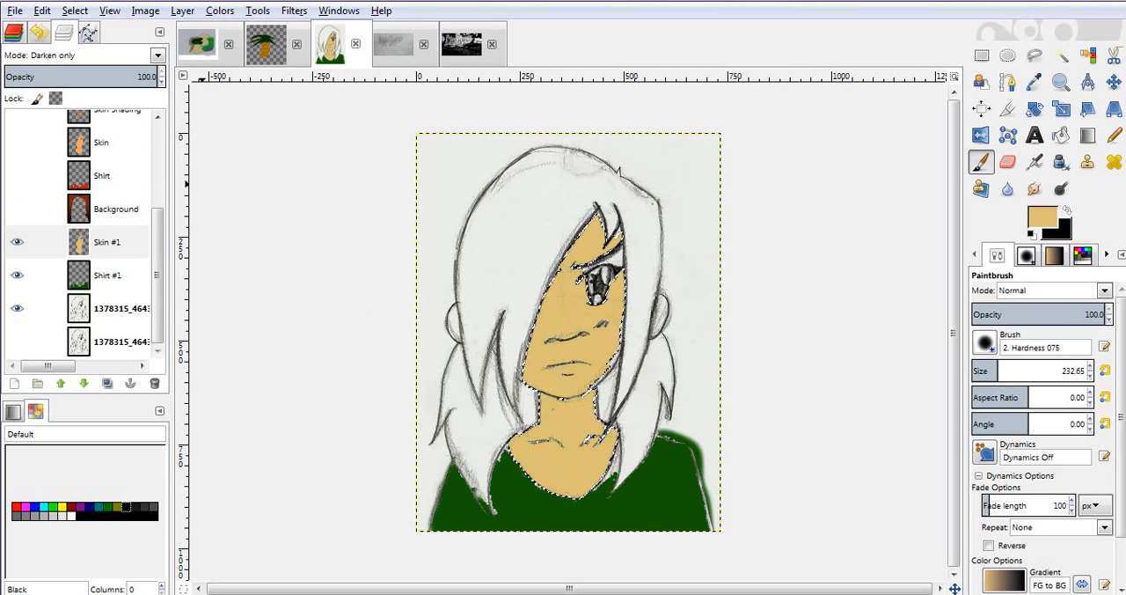
pyautogui.click(18, 242)
pyautogui.click(17, 242)
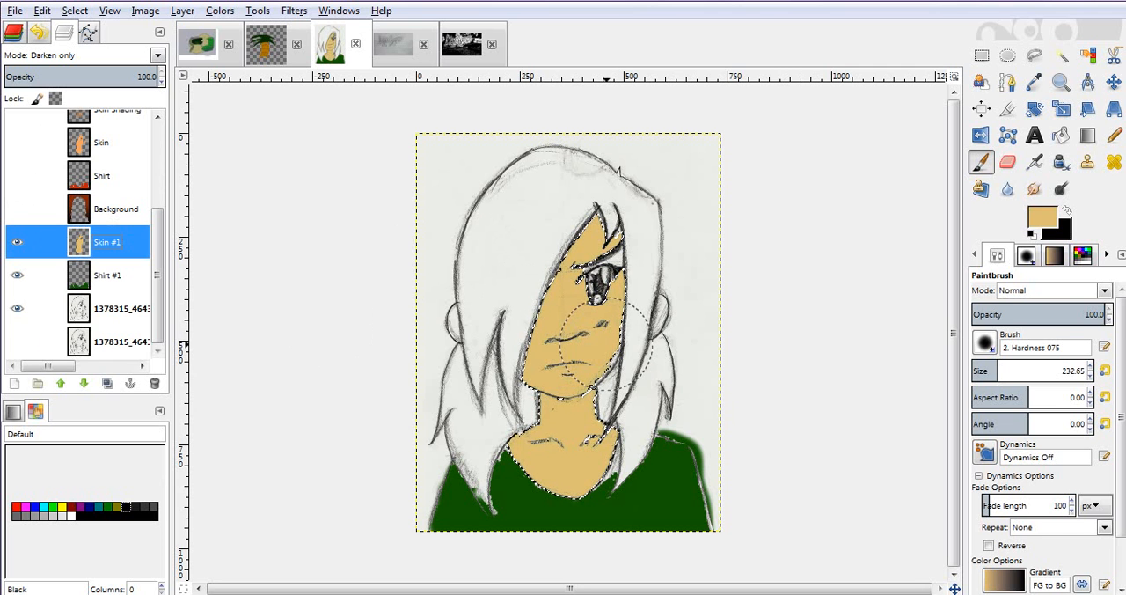
pyautogui.hotkey('ctrl', 'shift', 'a')
# - Try the Multiply and Burn blending modes on the skin layer over the face, and go back to Darken only
pyautogui.press('z')
pyautogui.moveTo(537, 196); pyautogui.dragTo(667, 337)
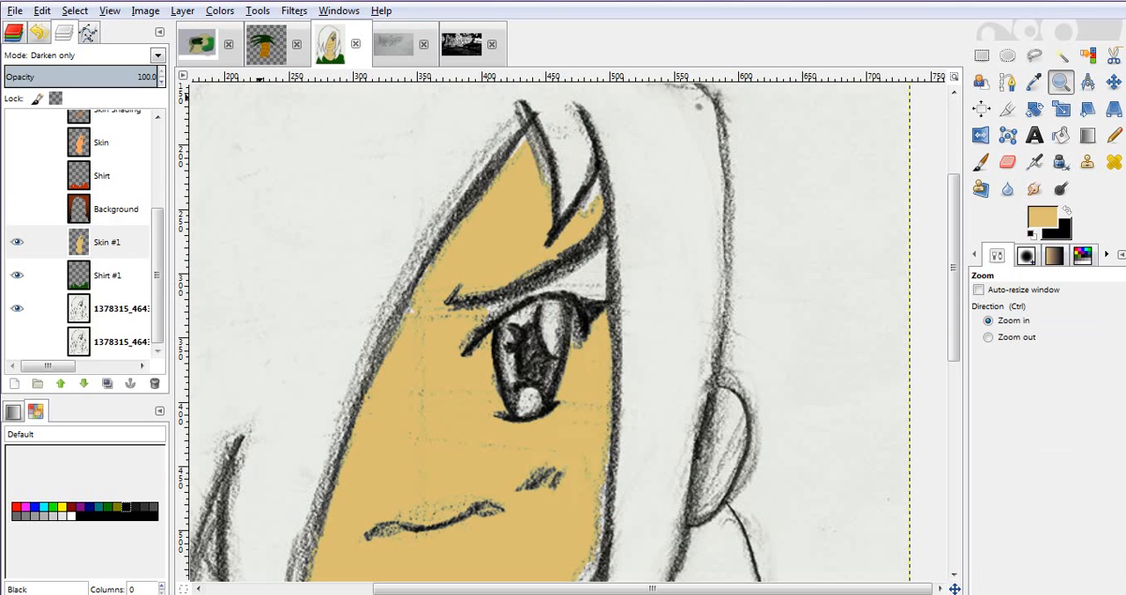
pyautogui.click(157, 55)
pyautogui.click(79, 215)
pyautogui.press('Down')
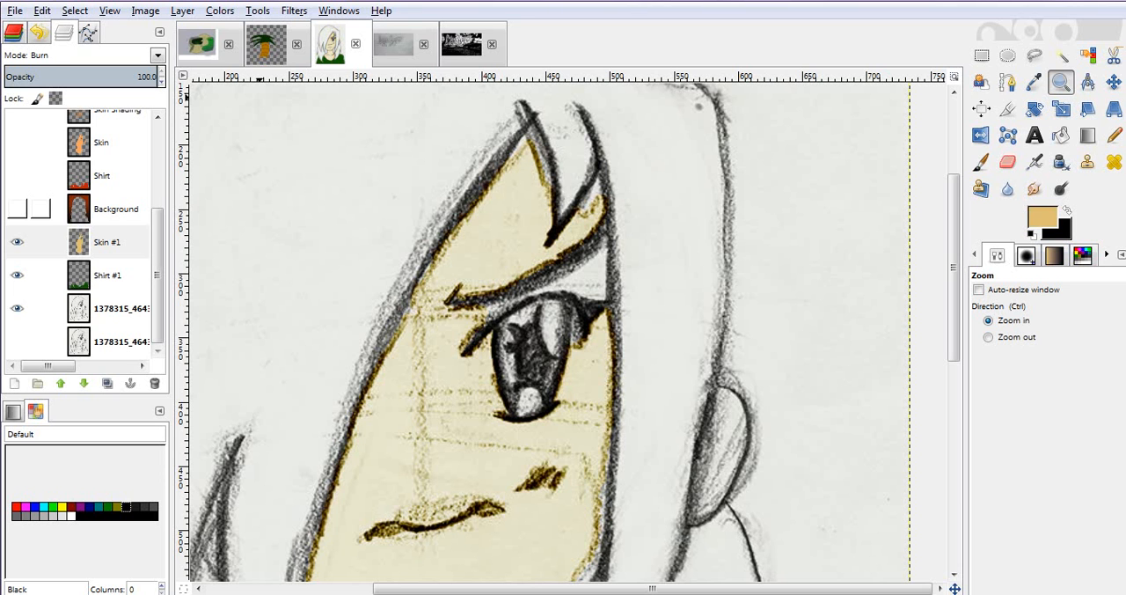
pyautogui.press('Up')
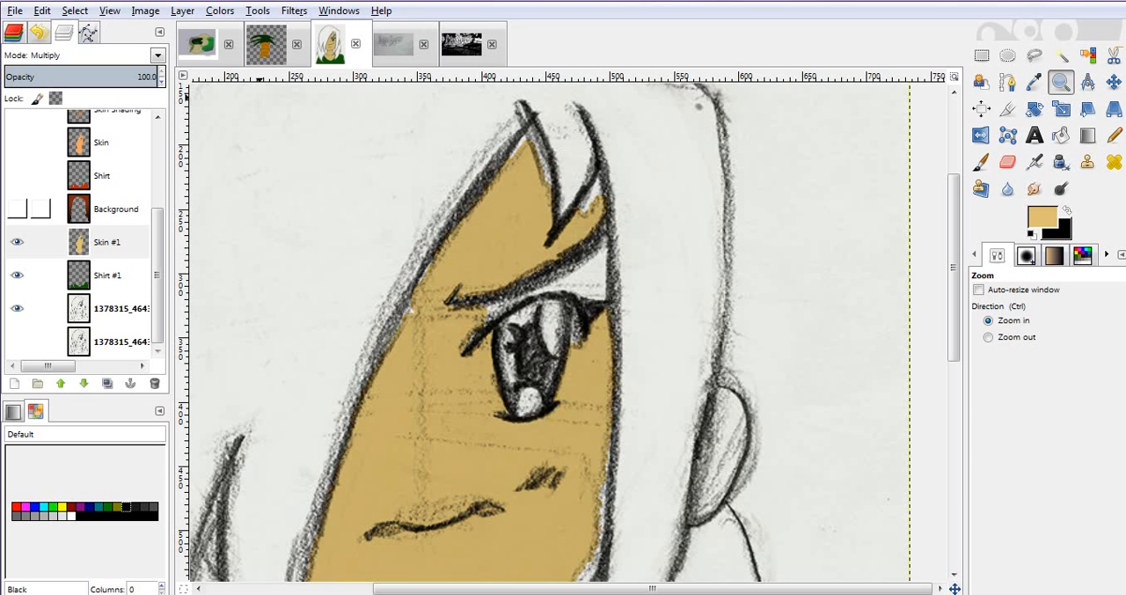
pyautogui.press('Up')
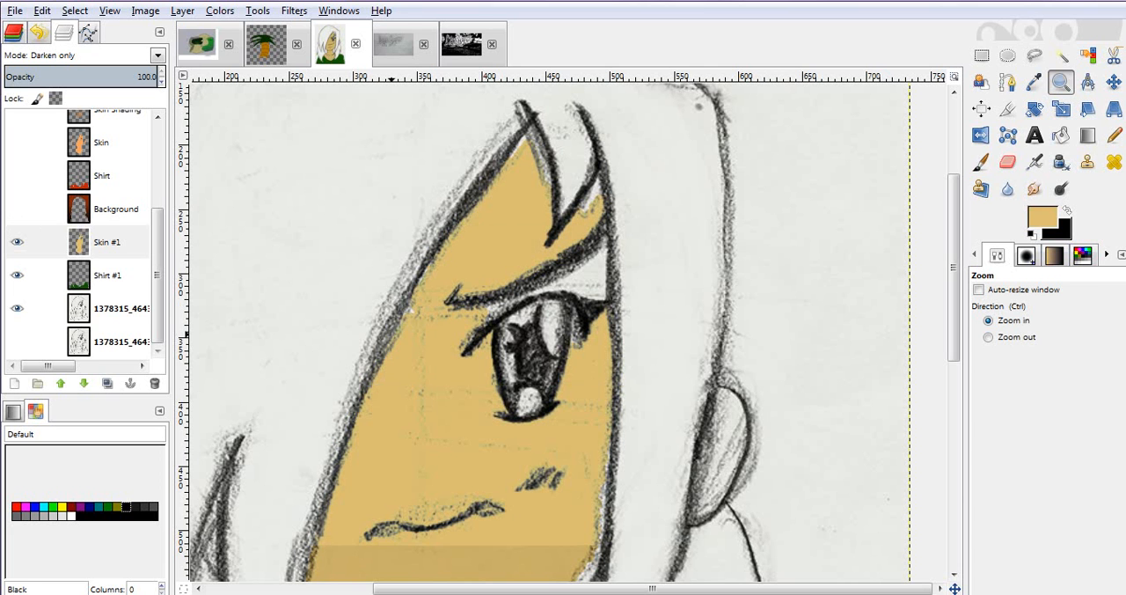
# - Reduce the paintbrush size to 37.20 and paint the uncoloured gaps beside the eye and under the fringe tan
pyautogui.press('p')
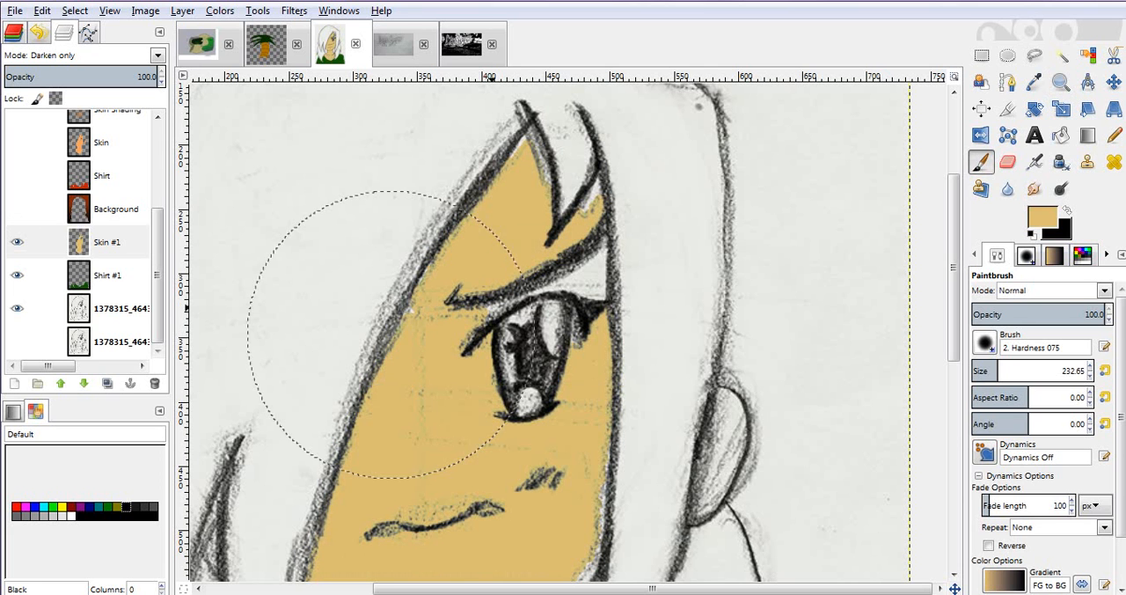
pyautogui.moveTo(1012, 374); pyautogui.dragTo(978, 374)
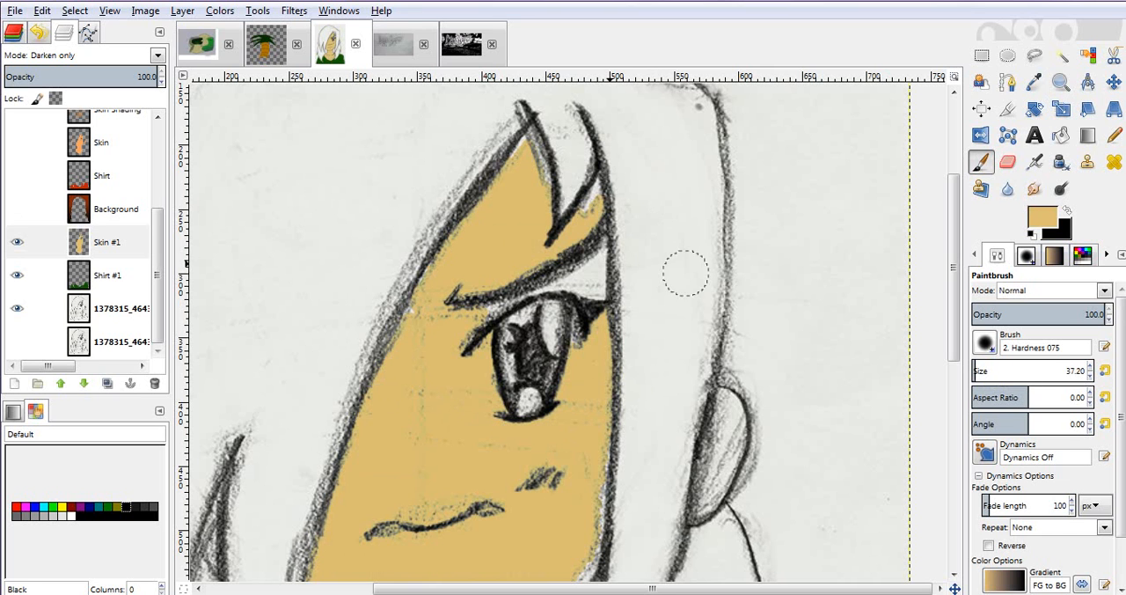
pyautogui.moveTo(602, 280)
pyautogui.mouseDown()
pyautogui.moveTo(592, 290)
pyautogui.moveTo(596, 248)
pyautogui.moveTo(574, 283)
pyautogui.moveTo(557, 266)
pyautogui.moveTo(568, 267)
pyautogui.moveTo(535, 278)
pyautogui.mouseUp()
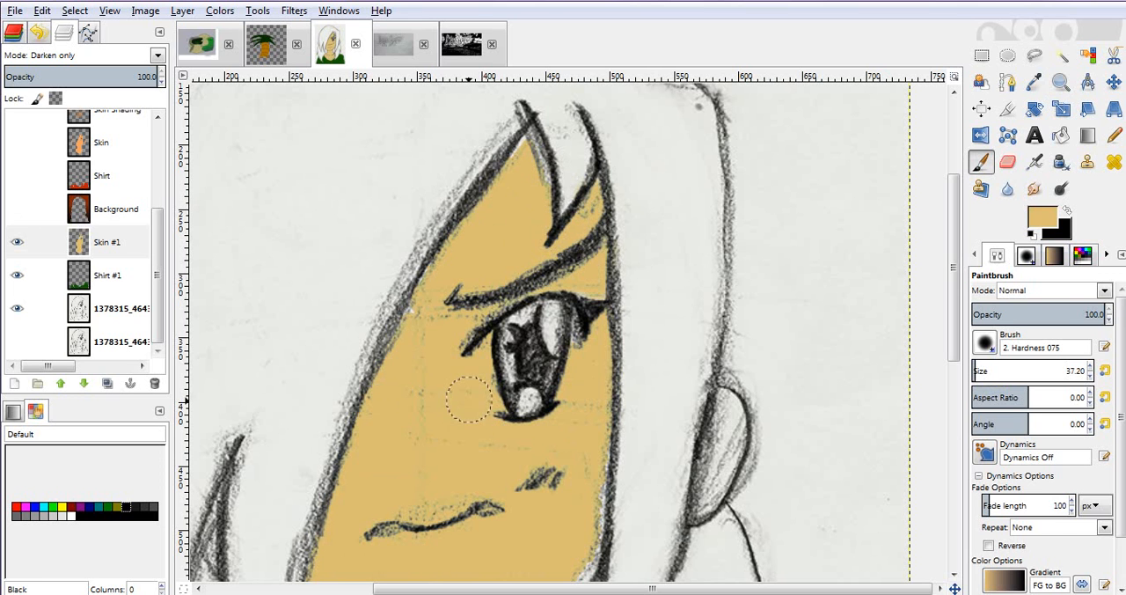
# - Paint the remaining uncoloured gaps along the edge of the face and at the neckline tan
pyautogui.press('z')
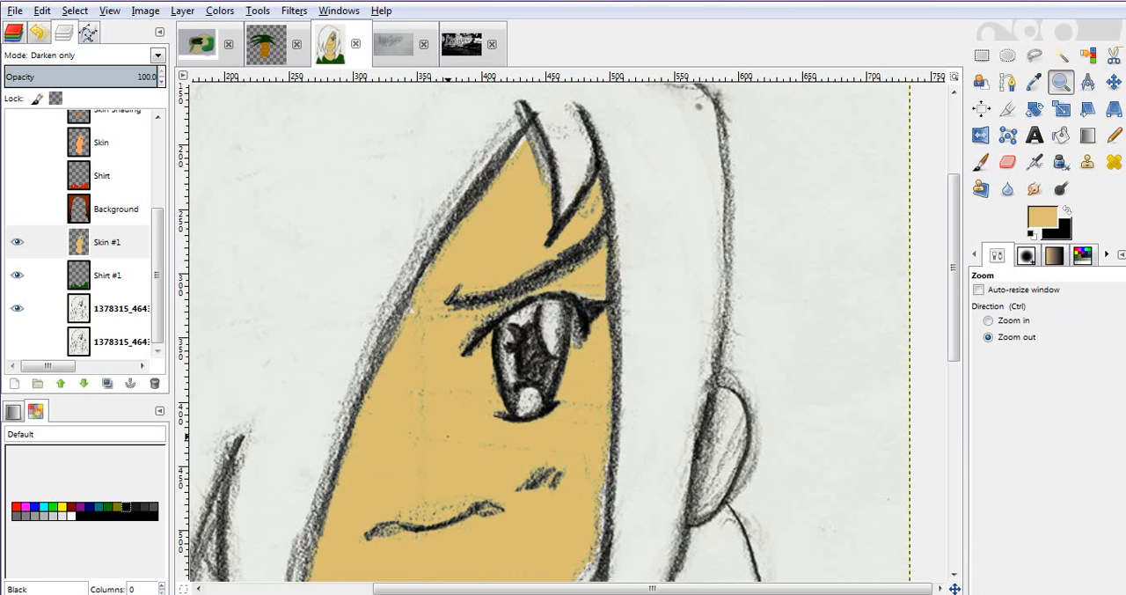
pyautogui.click(448, 438)
pyautogui.moveTo(465, 461); pyautogui.dragTo(458, 409)
pyautogui.press('p')
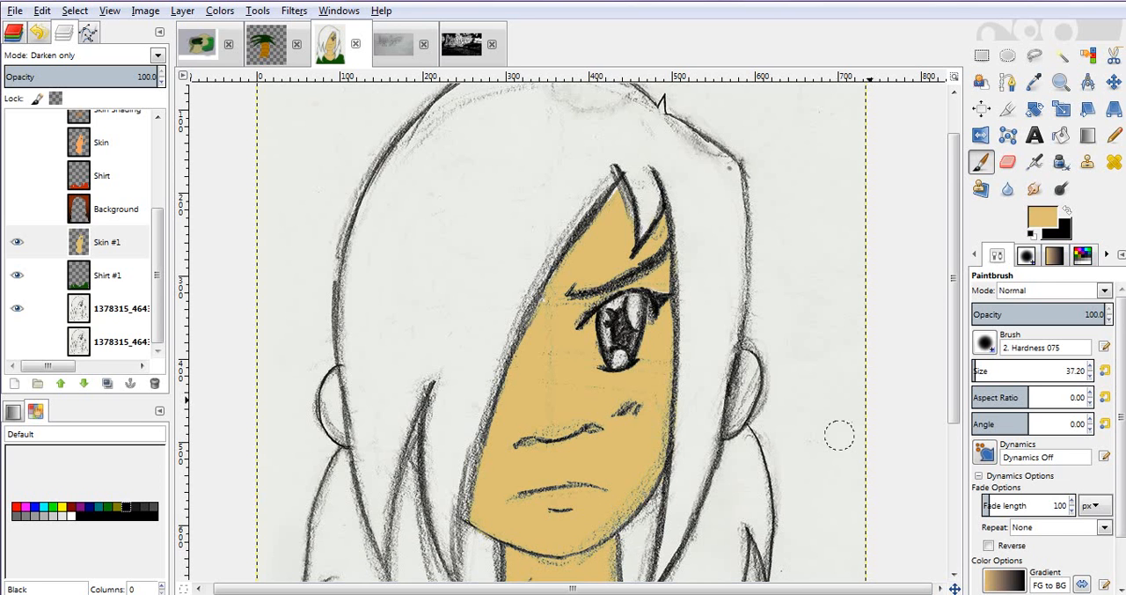
pyautogui.scroll(-2, 745, 472)
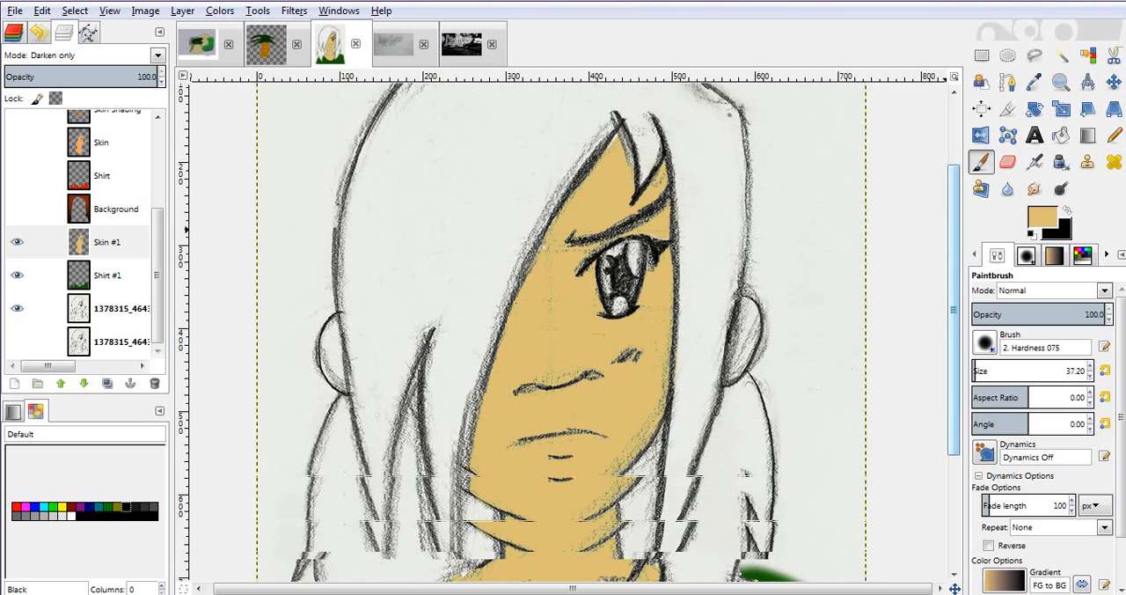
pyautogui.scroll(-3, 744, 472)
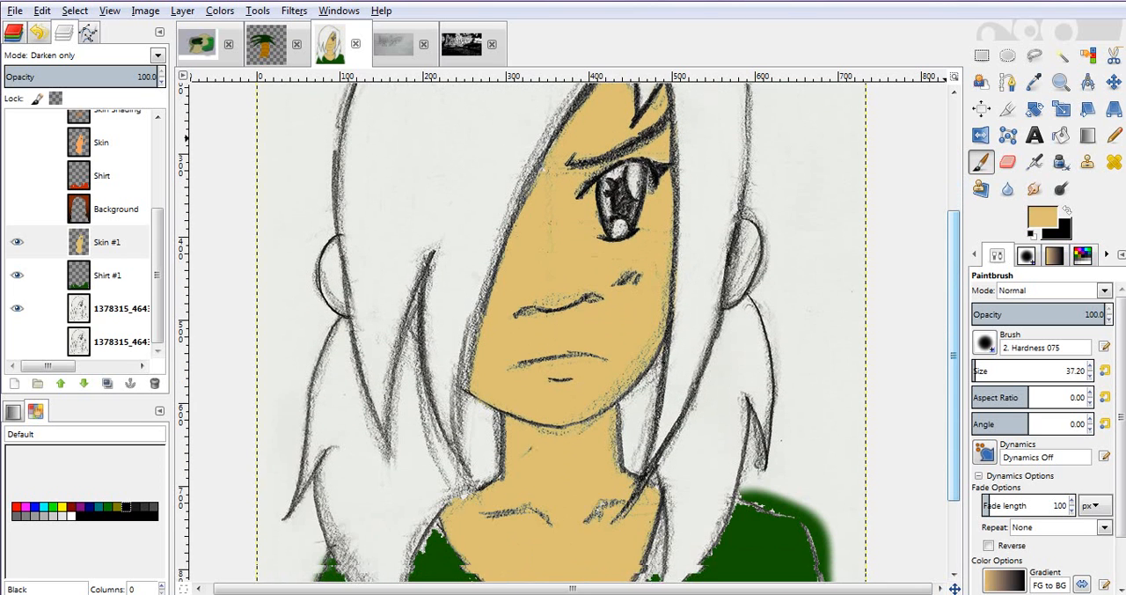
pyautogui.scroll(-2, 744, 473)
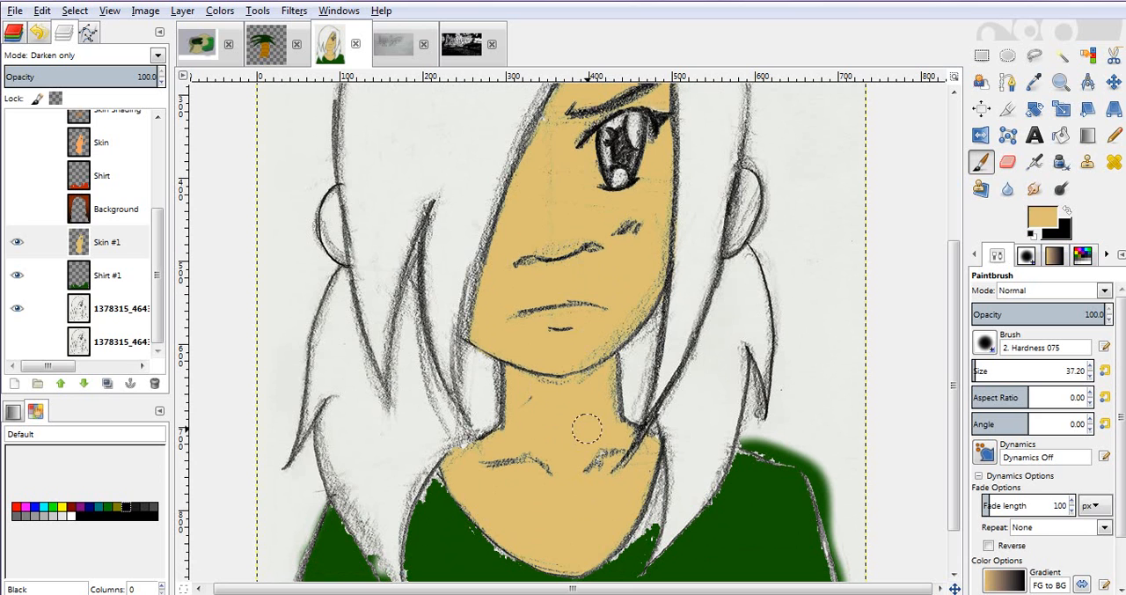
pyautogui.moveTo(449, 480); pyautogui.dragTo(461, 474)
# - Select all the hair areas together on the visible sketch layer with Fuzzy Select
pyautogui.press('z')
pyautogui.click(440, 431)
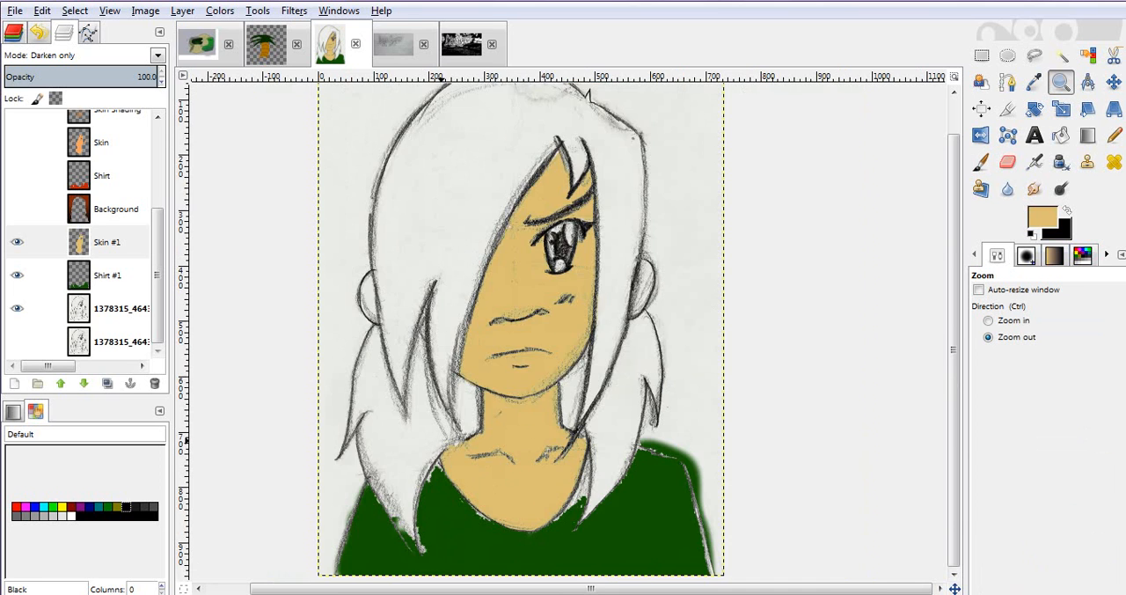
pyautogui.click(442, 431)
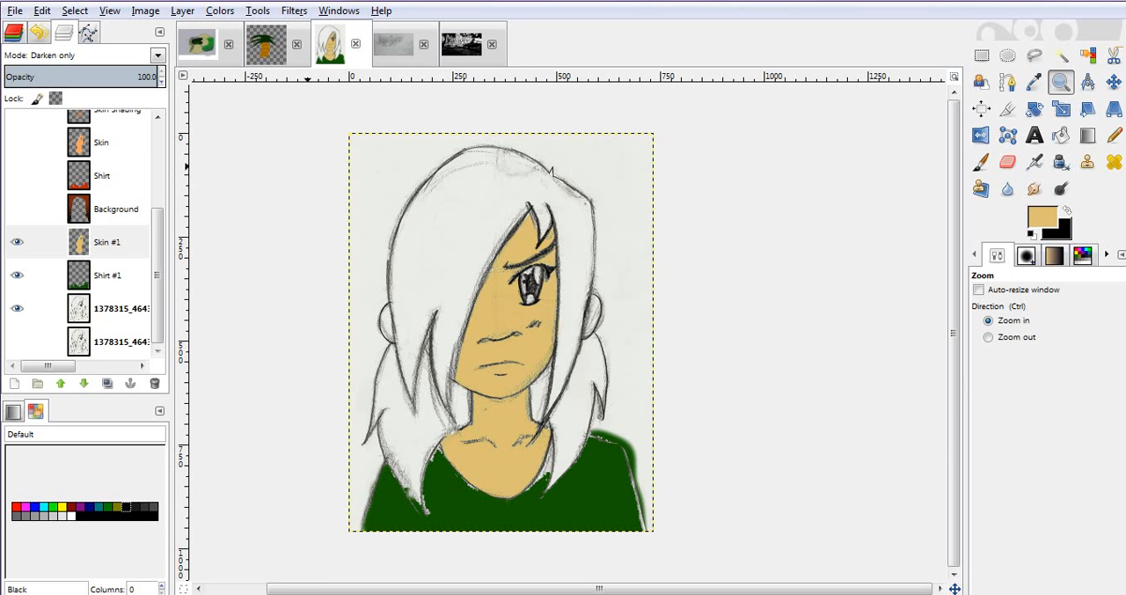
pyautogui.press('u')
pyautogui.click(78, 308)
pyautogui.click(393, 396)
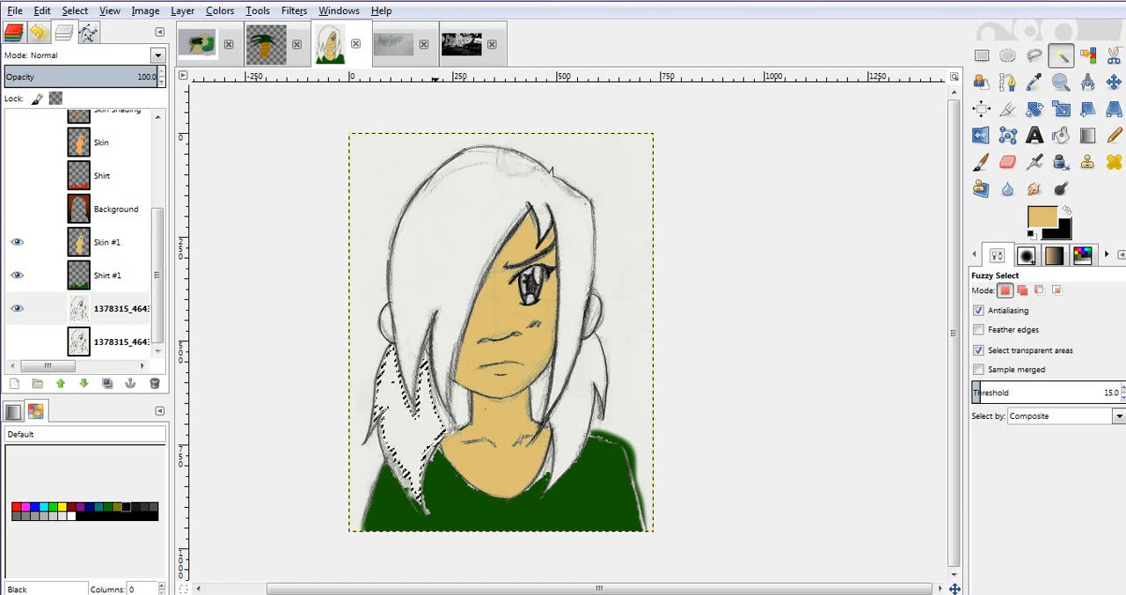
pyautogui.press('shift')
pyautogui.keyDown('shift'); pyautogui.click(551, 170); pyautogui.keyUp('shift')
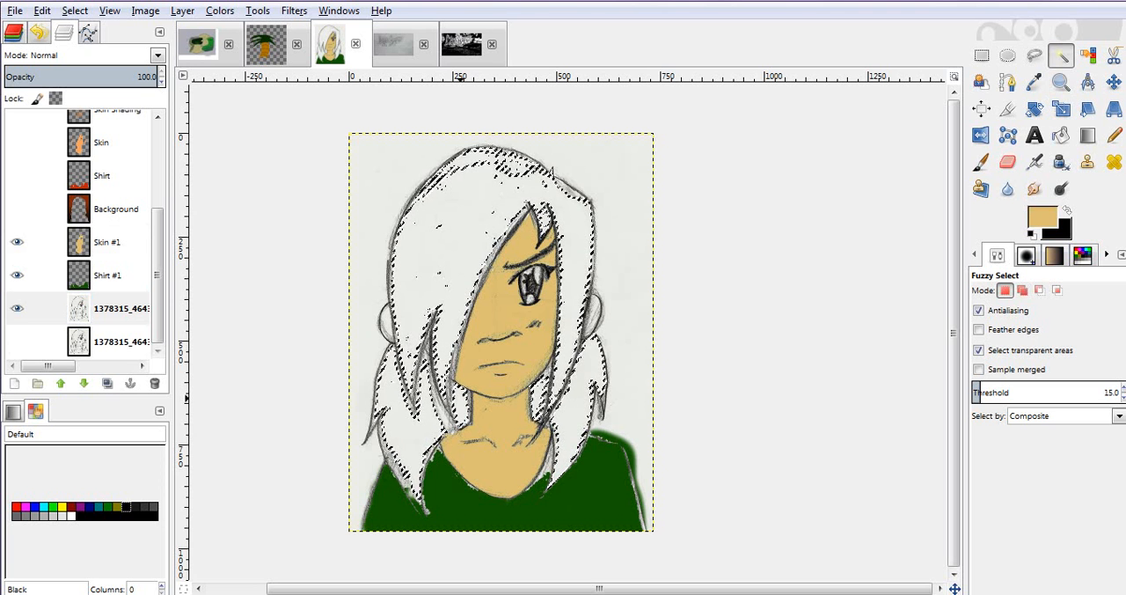
# - Grow the hair selection by 3 px
pyautogui.rightClick(520, 334)
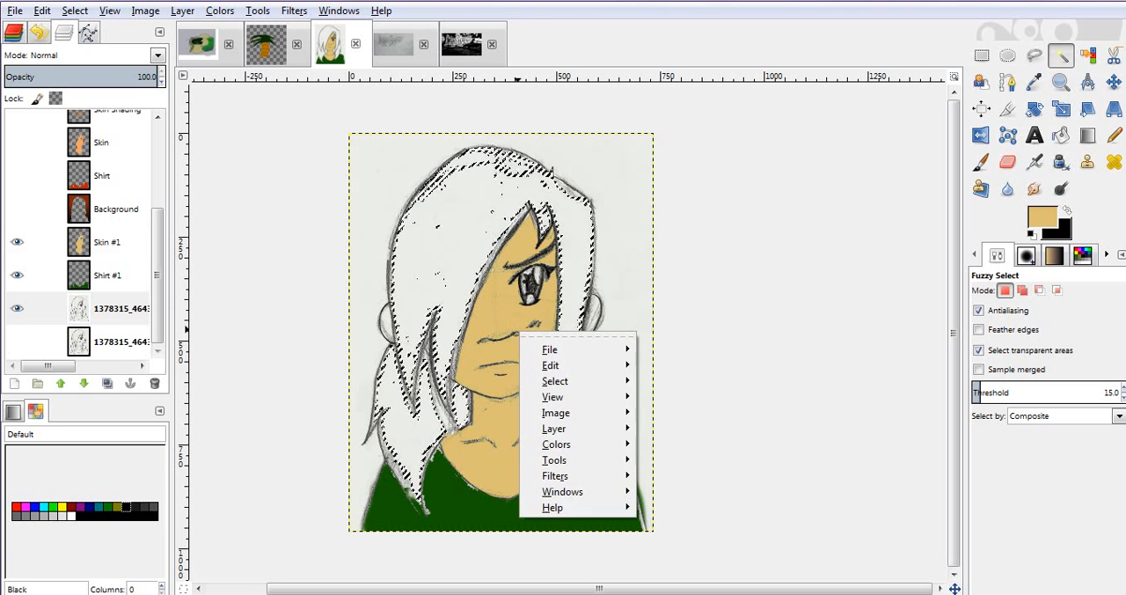
pyautogui.moveTo(555, 381)
pyautogui.click(675, 497)
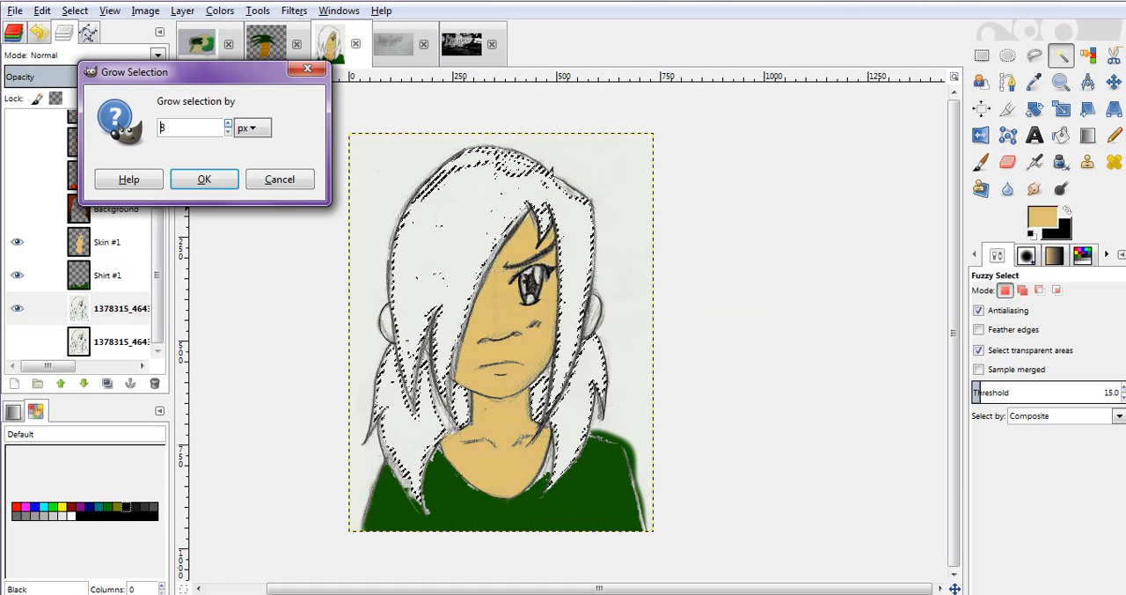
pyautogui.press('Return')
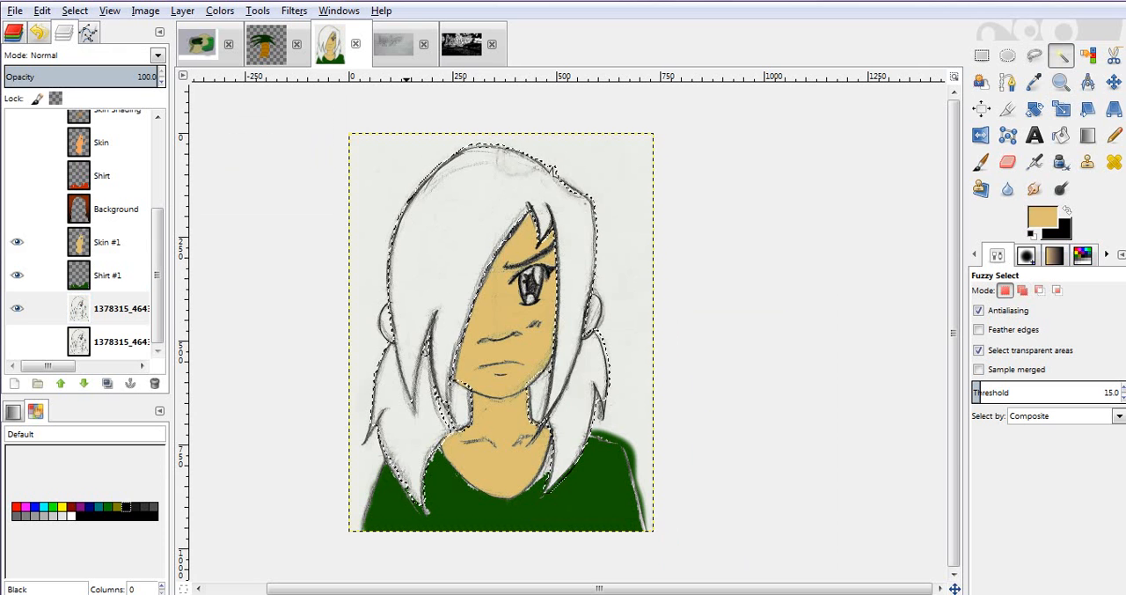
# - Change the paintbrush's foreground color to pink by lowering its green value to 66
pyautogui.press('p')
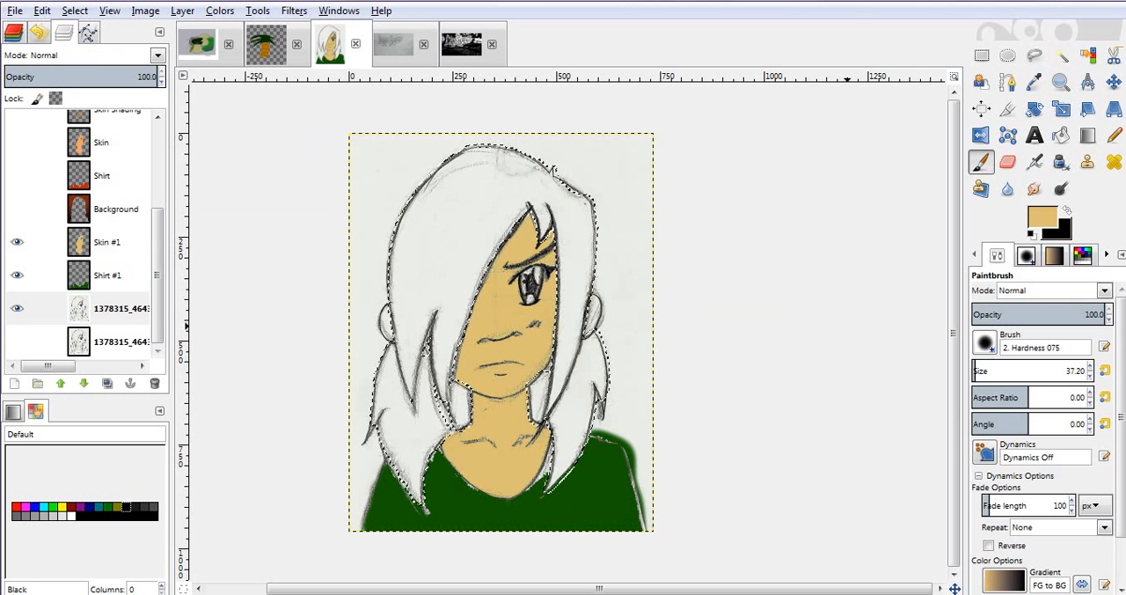
pyautogui.click(1043, 217)
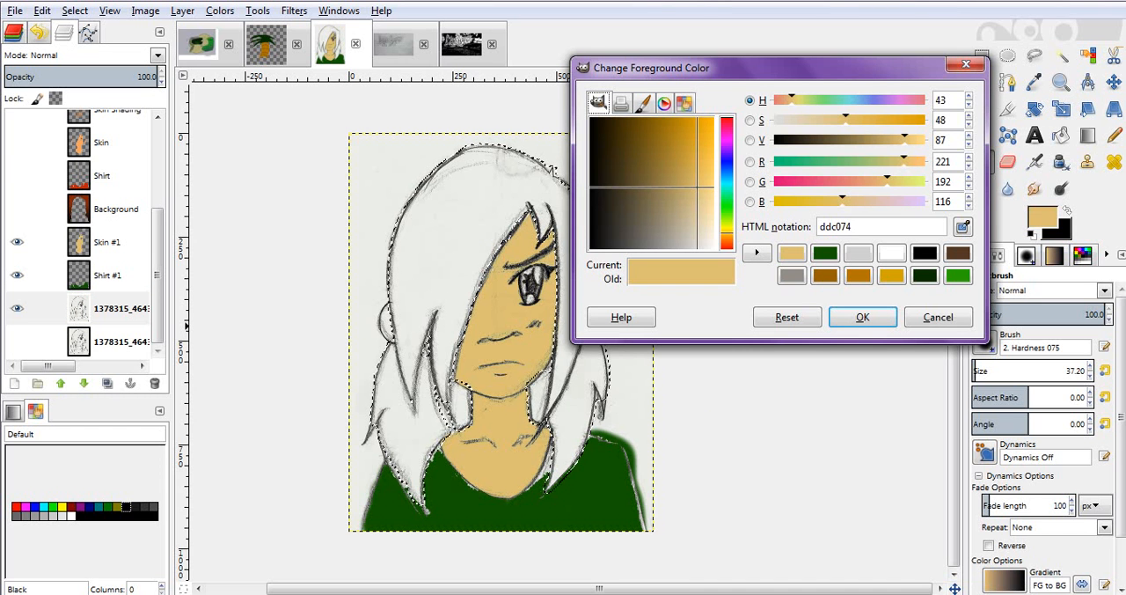
pyautogui.moveTo(887, 181); pyautogui.dragTo(814, 183)
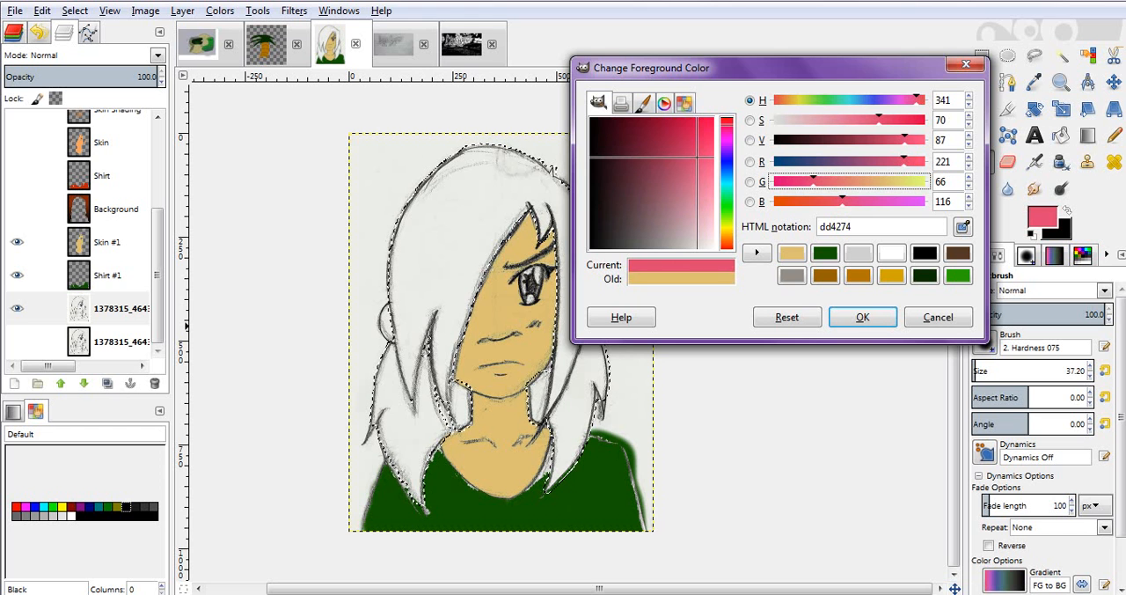
pyautogui.click(685, 103)
pyautogui.click(664, 103)
pyautogui.click(644, 103)
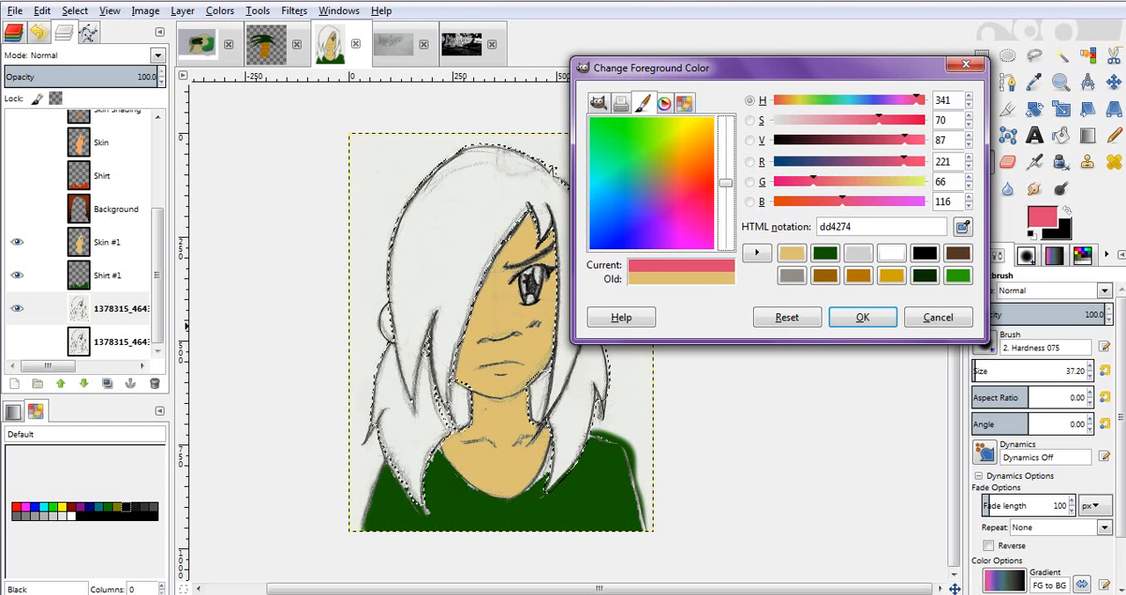
pyautogui.click(621, 103)
pyautogui.click(599, 103)
pyautogui.click(620, 103)
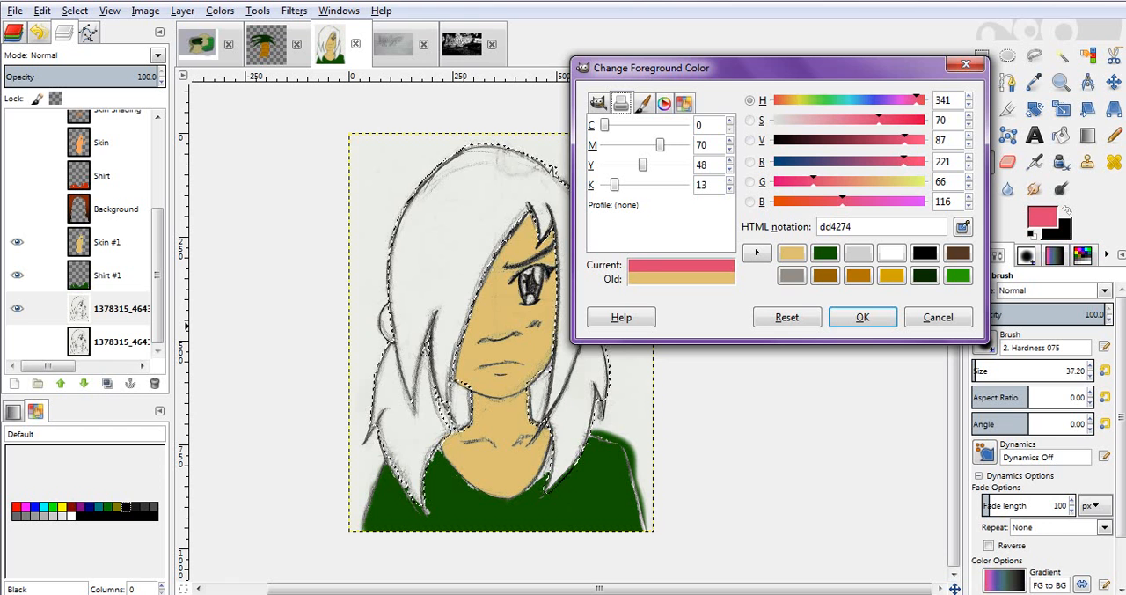
# - Refine the pink to hue 335 and value 93 with a slightly reduced saturation, and apply it as foreground color
pyautogui.moveTo(813, 181); pyautogui.dragTo(813, 182)
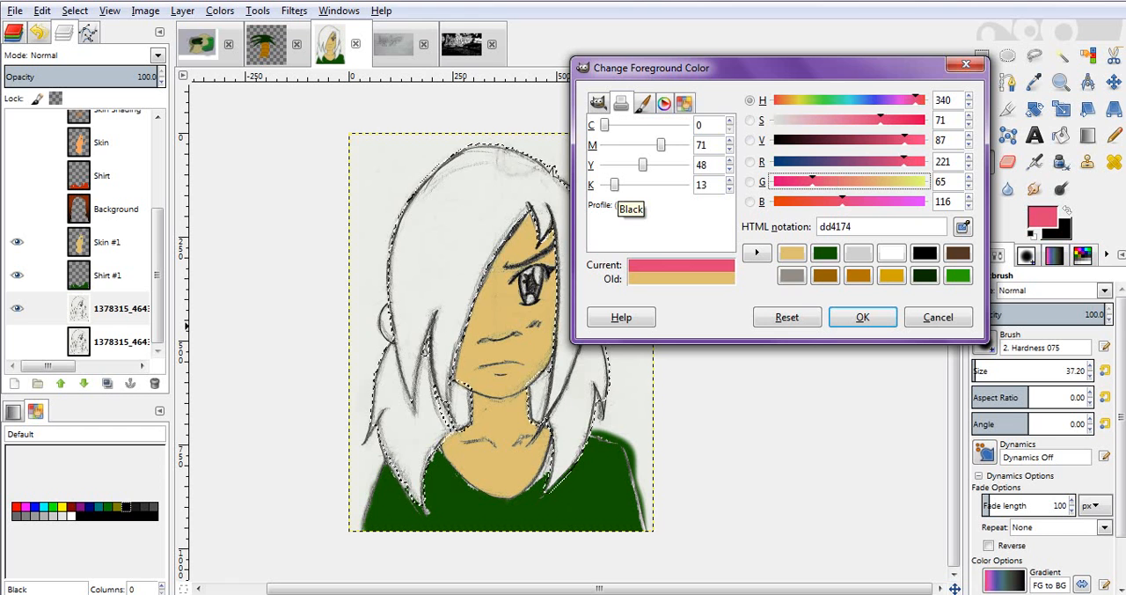
pyautogui.moveTo(614, 184); pyautogui.dragTo(613, 185)
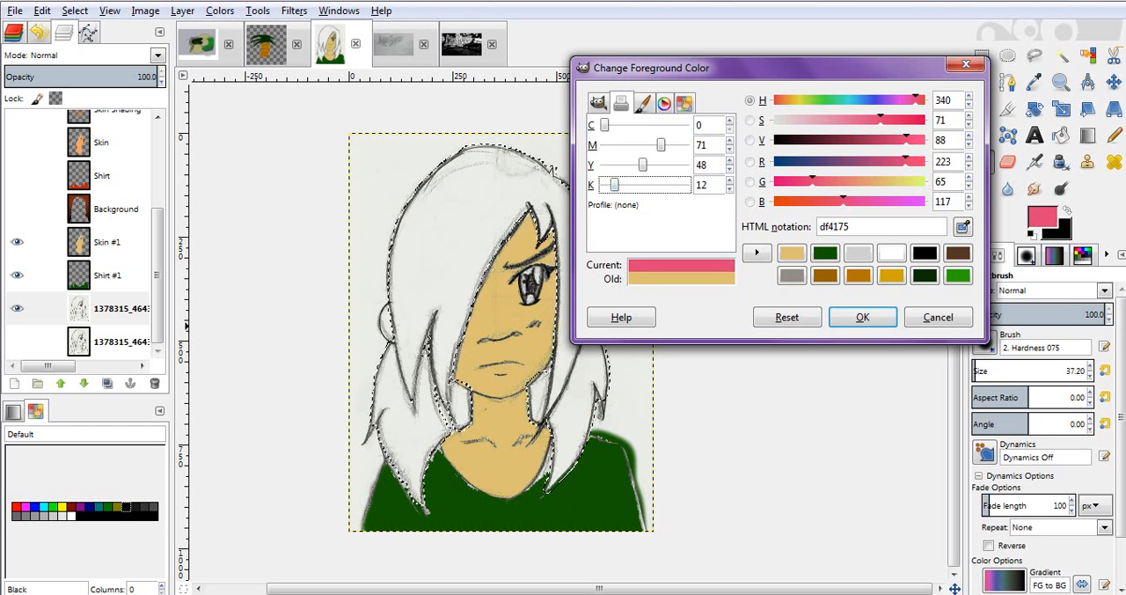
pyautogui.moveTo(603, 125)
pyautogui.mouseDown()
pyautogui.moveTo(636, 125)
pyautogui.moveTo(604, 125)
pyautogui.mouseUp()
pyautogui.click(598, 103)
pyautogui.moveTo(906, 140); pyautogui.dragTo(914, 140)
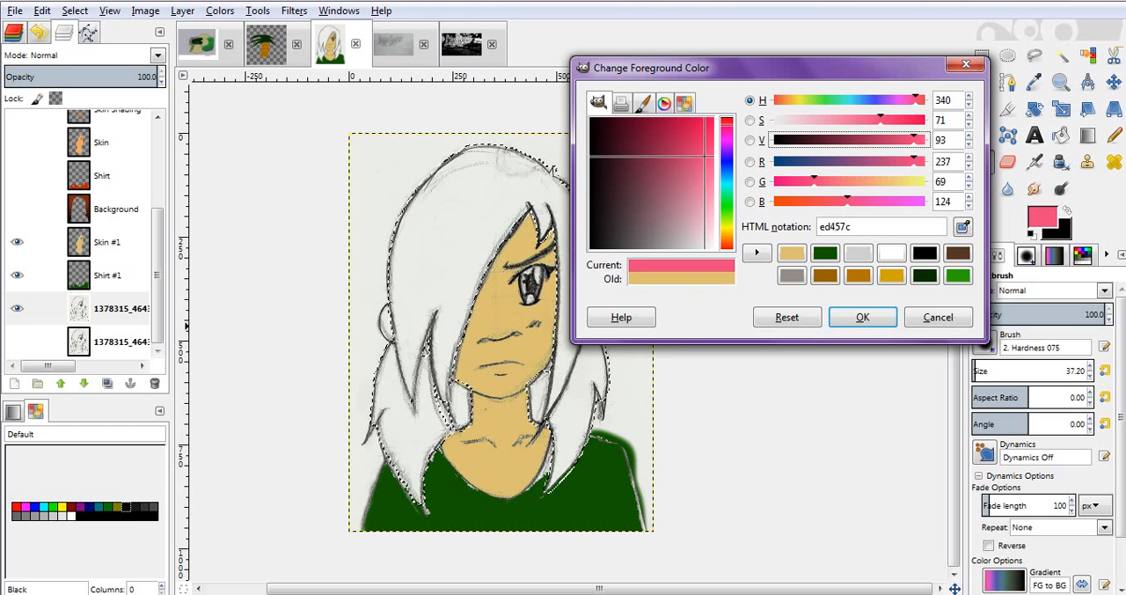
pyautogui.moveTo(813, 182); pyautogui.dragTo(801, 182)
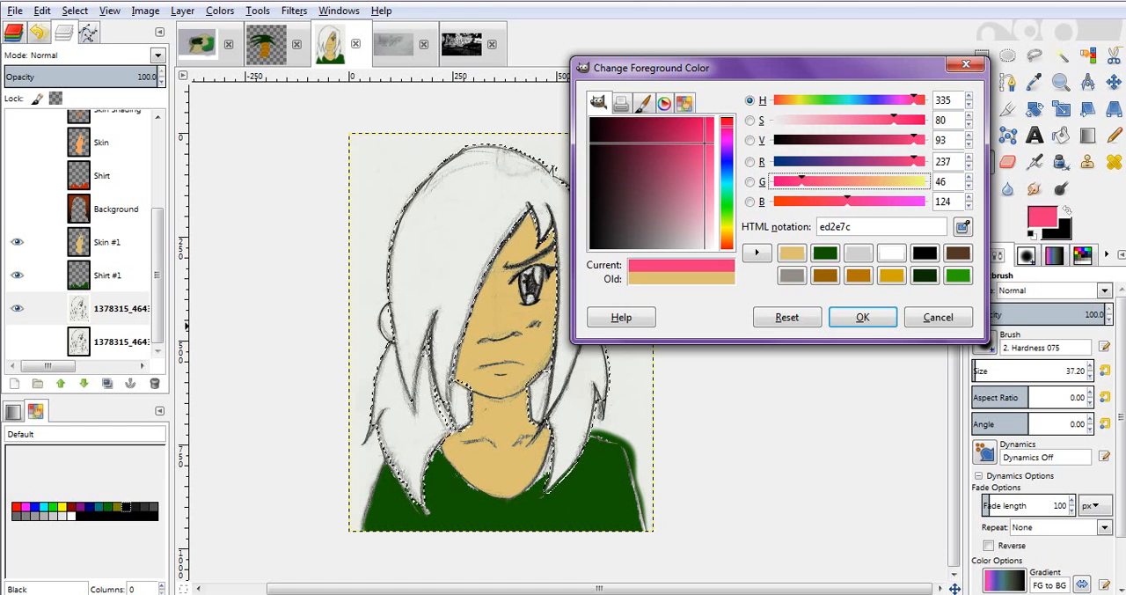
pyautogui.moveTo(894, 120); pyautogui.dragTo(878, 119)
pyautogui.click(863, 317)
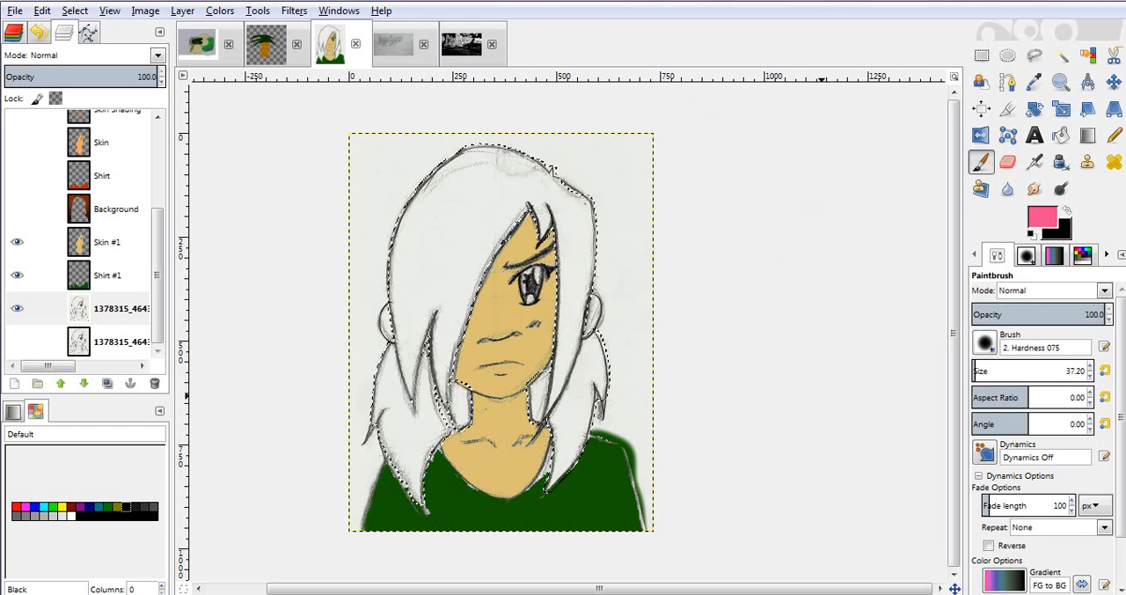
# - Enlarge the paintbrush to size 131.30, try a pink stroke on the lower hair, and undo the stroke
pyautogui.moveTo(977, 371); pyautogui.dragTo(987, 370)
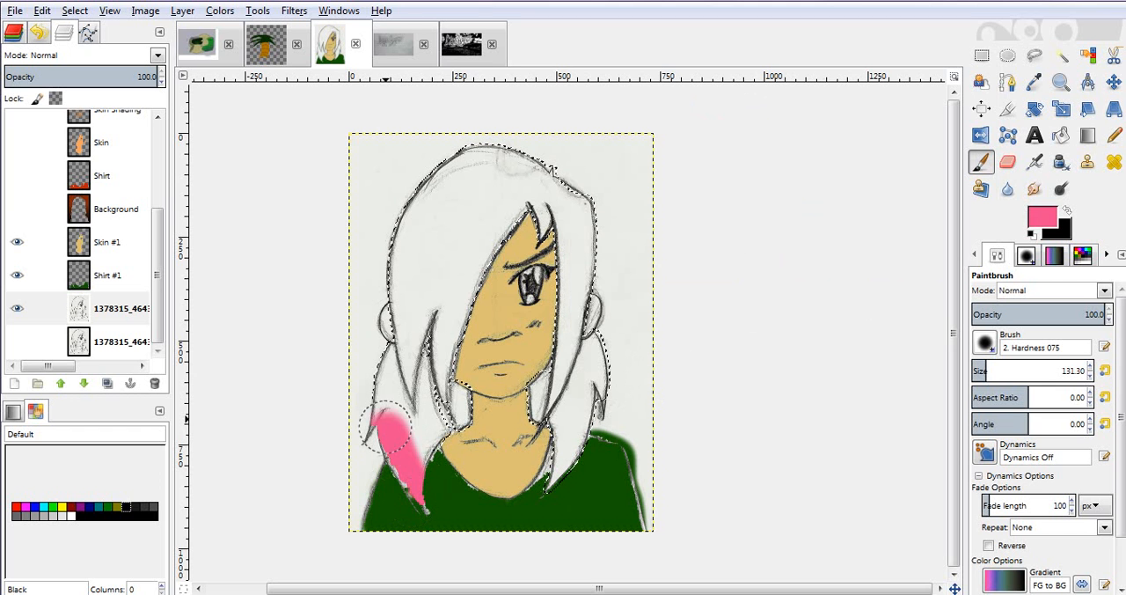
pyautogui.hotkey('ctrl', 'z')
# - Create a new transparent layer named Hair above the sketch layer
pyautogui.click(14, 384)
pyautogui.write('Hair')
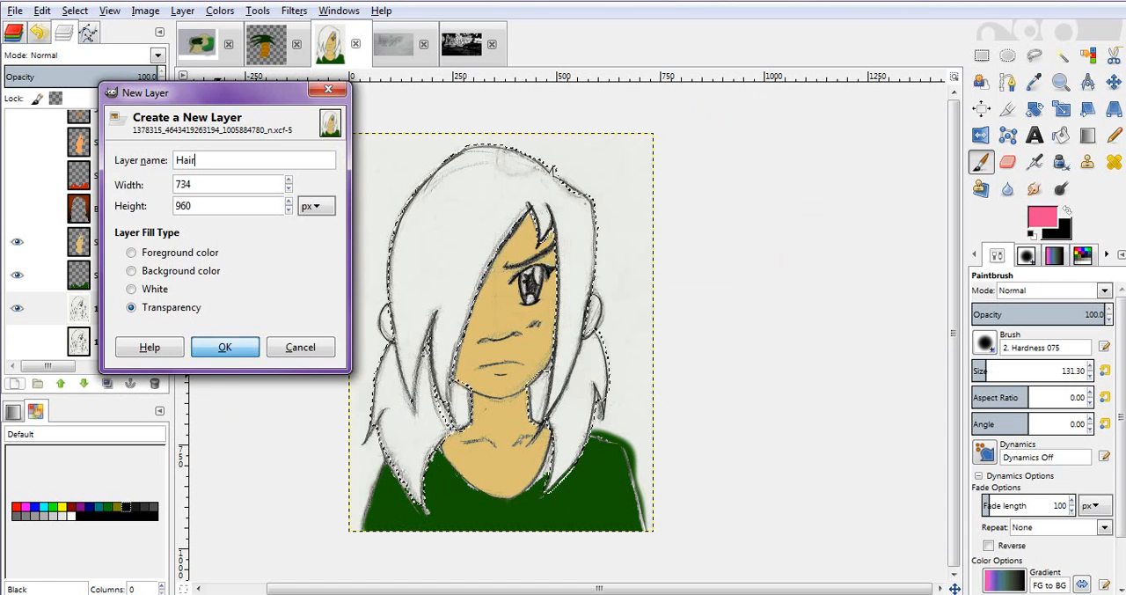
pyautogui.press('Return')
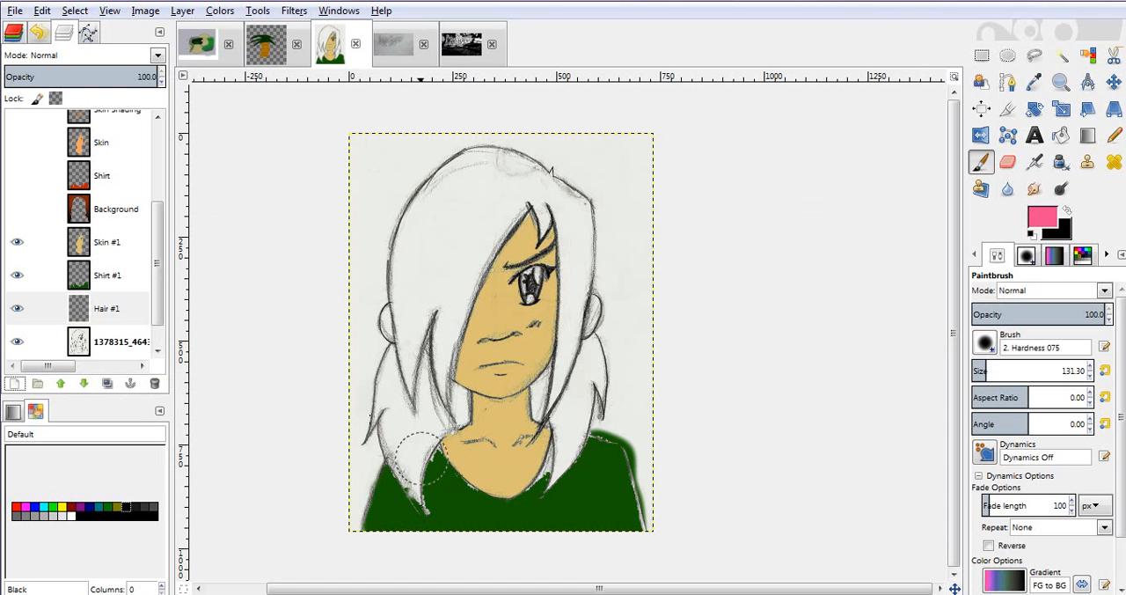
# - Paint the portrait's hair pink on the Hair #1 layer, covering the crown, the fringe and both side sections
pyautogui.moveTo(410, 474)
pyautogui.mouseDown()
pyautogui.moveTo(414, 488)
pyautogui.moveTo(387, 374)
pyautogui.moveTo(395, 352)
pyautogui.moveTo(430, 387)
pyautogui.moveTo(431, 444)
pyautogui.moveTo(454, 412)
pyautogui.moveTo(433, 348)
pyautogui.moveTo(437, 359)
pyautogui.moveTo(444, 296)
pyautogui.moveTo(508, 220)
pyautogui.mouseUp()
pyautogui.moveTo(448, 315); pyautogui.dragTo(459, 300)
pyautogui.moveTo(410, 339); pyautogui.dragTo(407, 218)
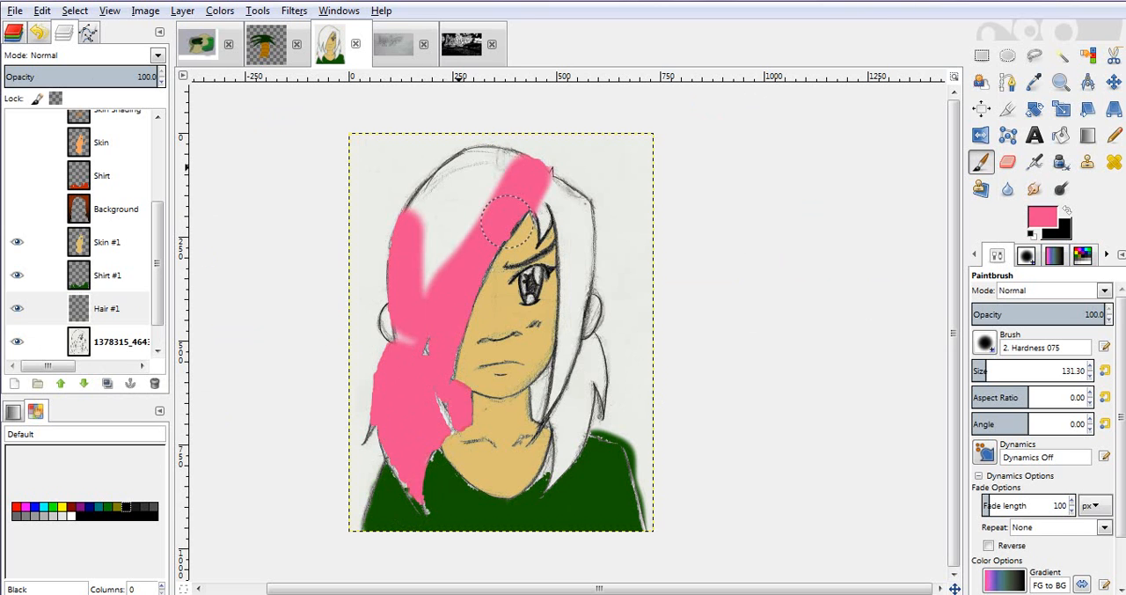
pyautogui.moveTo(507, 221)
pyautogui.mouseDown()
pyautogui.moveTo(433, 172)
pyautogui.moveTo(425, 288)
pyautogui.moveTo(409, 341)
pyautogui.mouseUp()
pyautogui.moveTo(464, 224)
pyautogui.mouseDown()
pyautogui.moveTo(467, 160)
pyautogui.moveTo(504, 158)
pyautogui.moveTo(506, 174)
pyautogui.moveTo(480, 147)
pyautogui.moveTo(571, 201)
pyautogui.moveTo(553, 197)
pyautogui.moveTo(543, 216)
pyautogui.moveTo(563, 221)
pyautogui.moveTo(545, 229)
pyautogui.moveTo(532, 214)
pyautogui.moveTo(562, 202)
pyautogui.moveTo(563, 190)
pyautogui.moveTo(580, 220)
pyautogui.moveTo(571, 385)
pyautogui.moveTo(562, 344)
pyautogui.moveTo(559, 401)
pyautogui.moveTo(548, 401)
pyautogui.moveTo(562, 368)
pyautogui.moveTo(546, 393)
pyautogui.moveTo(562, 456)
pyautogui.moveTo(549, 490)
pyautogui.moveTo(595, 379)
pyautogui.moveTo(588, 352)
pyautogui.moveTo(603, 395)
pyautogui.moveTo(582, 361)
pyautogui.mouseUp()
pyautogui.hotkey('ctrl', 'shift', 'a')
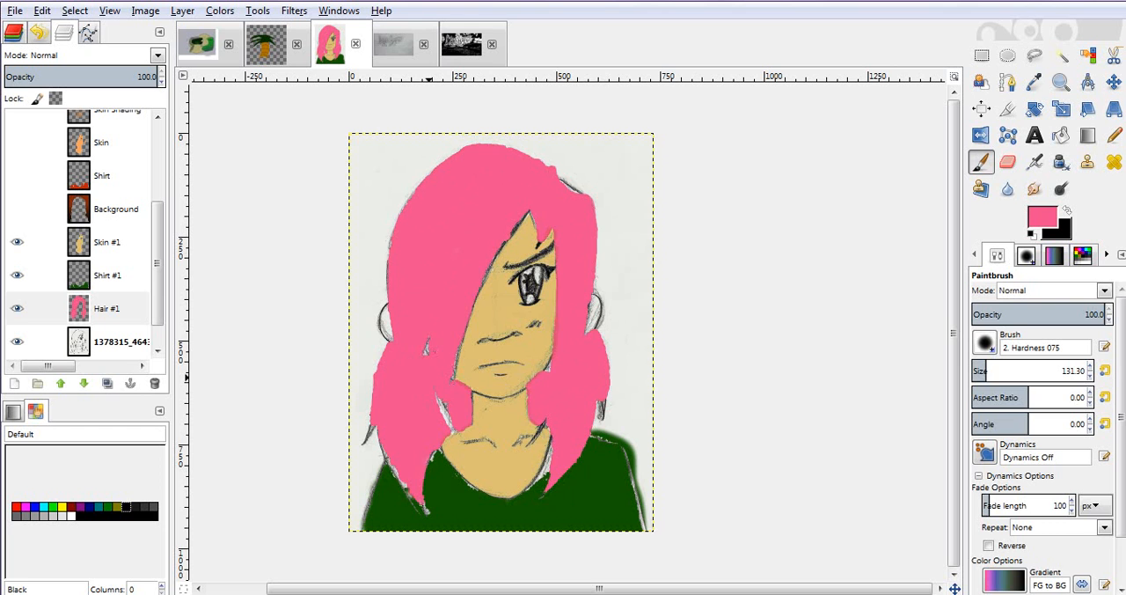
# - Paint the outer strand tips on both sides and the lower left hair edge pink with a size 51 paintbrush
pyautogui.press('z')
pyautogui.moveTo(321, 307); pyautogui.dragTo(669, 520)
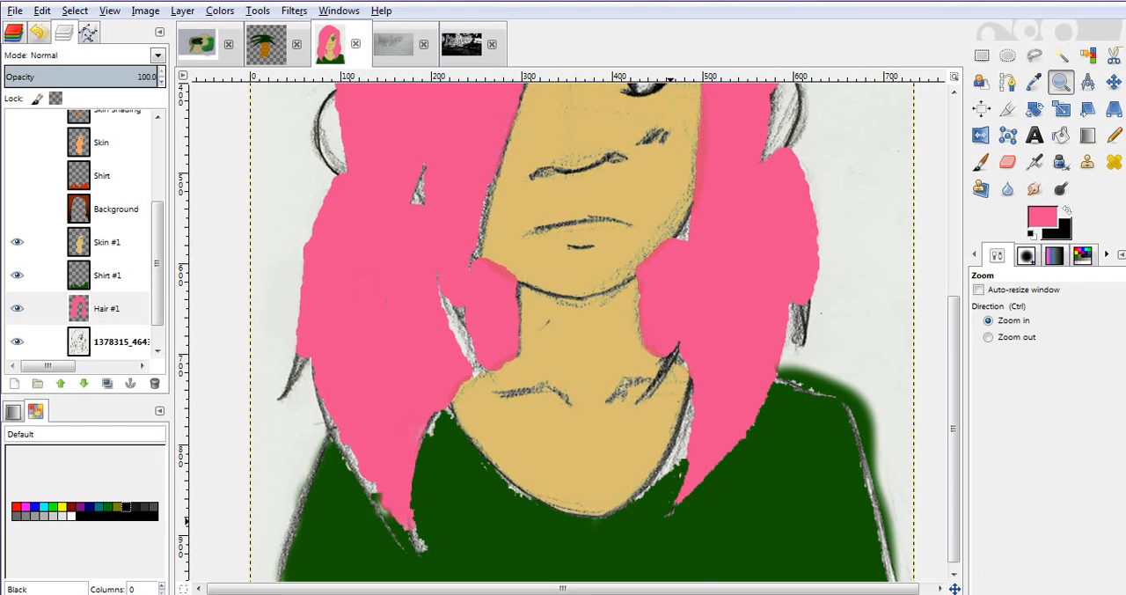
pyautogui.press('p')
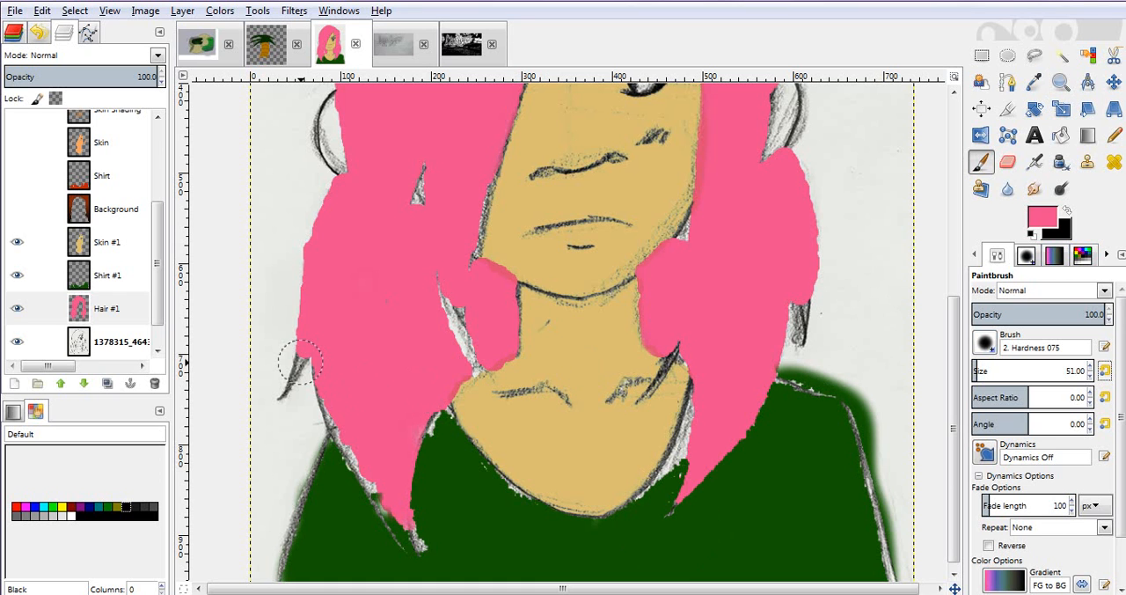
pyautogui.moveTo(299, 363); pyautogui.dragTo(291, 381)
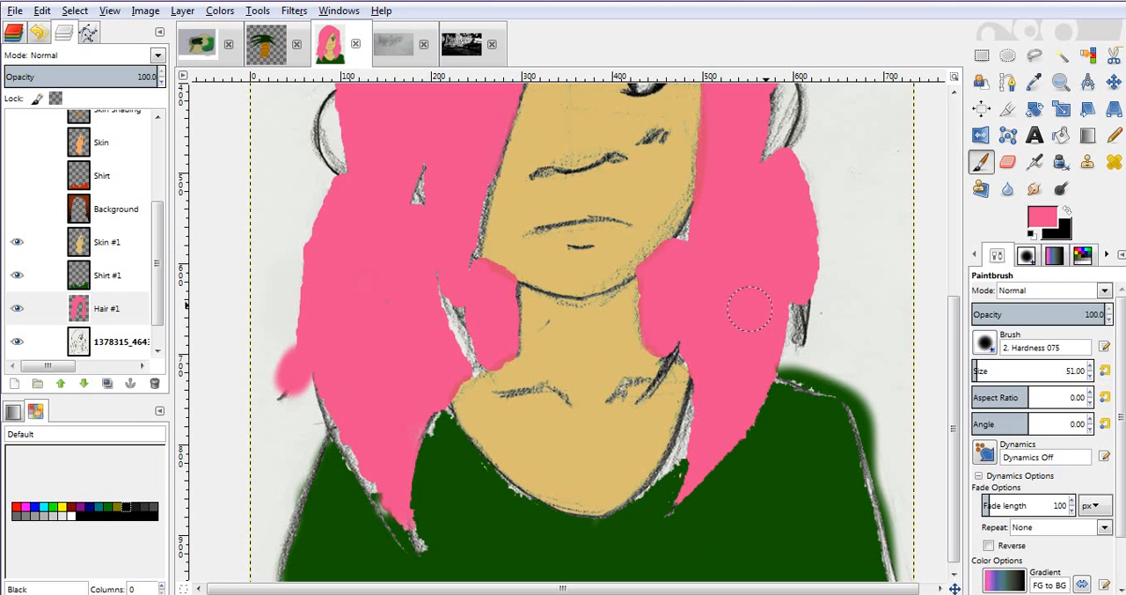
pyautogui.moveTo(803, 299); pyautogui.dragTo(811, 336)
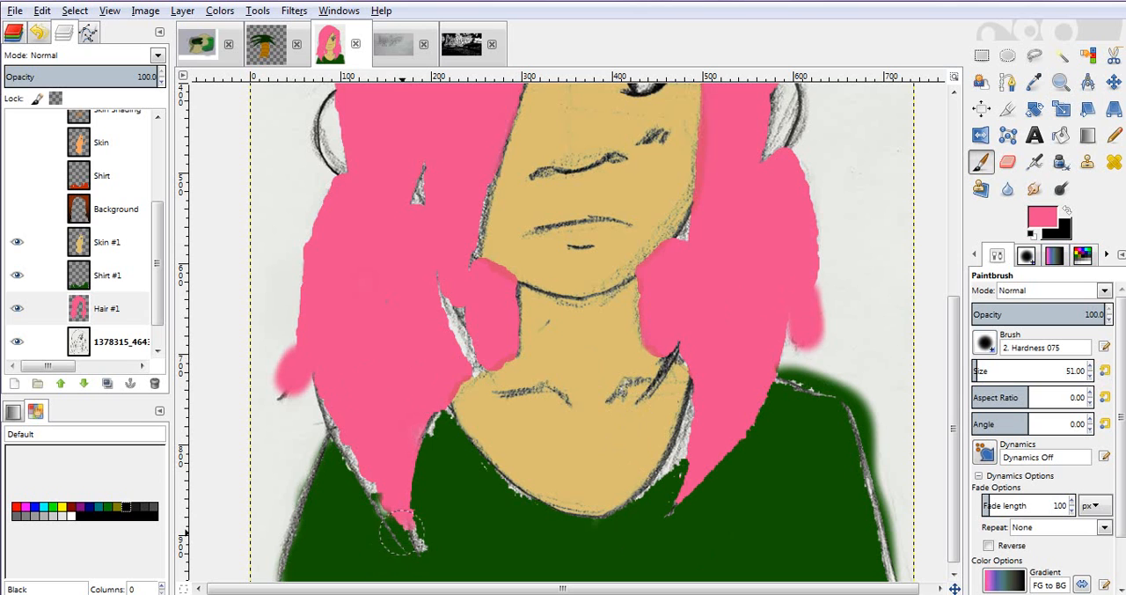
pyautogui.moveTo(339, 392); pyautogui.dragTo(409, 534)
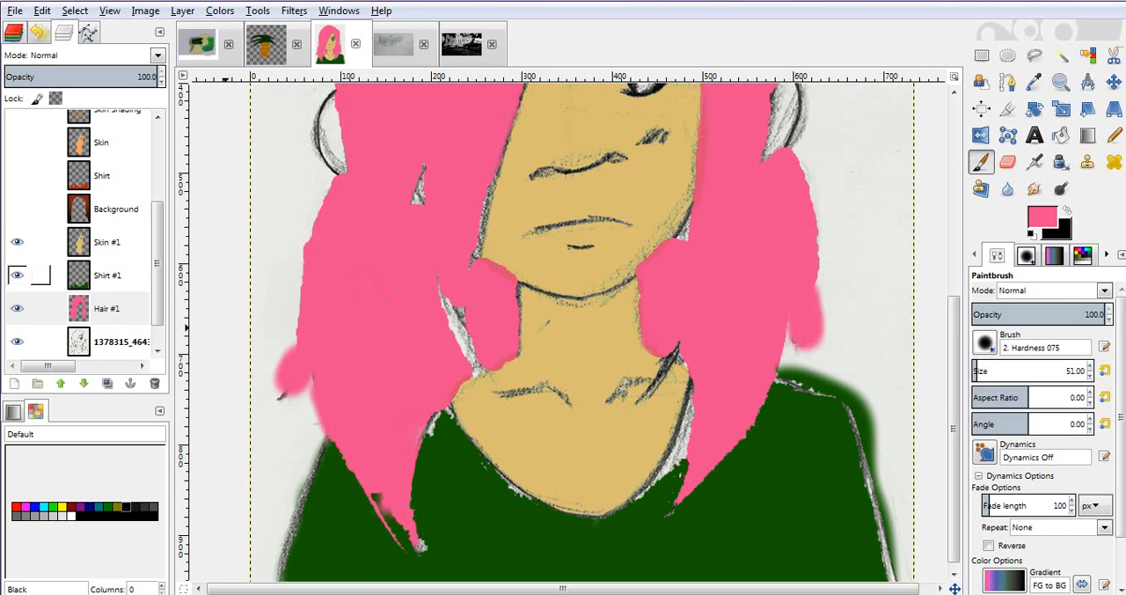
pyautogui.click(79, 306)
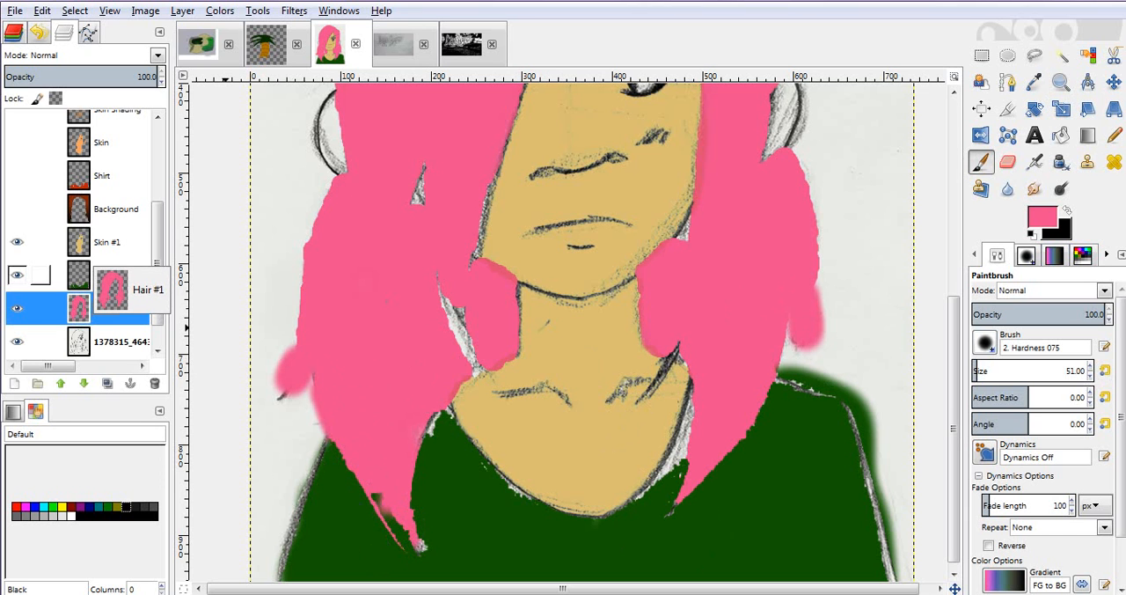
pyautogui.click(104, 275)
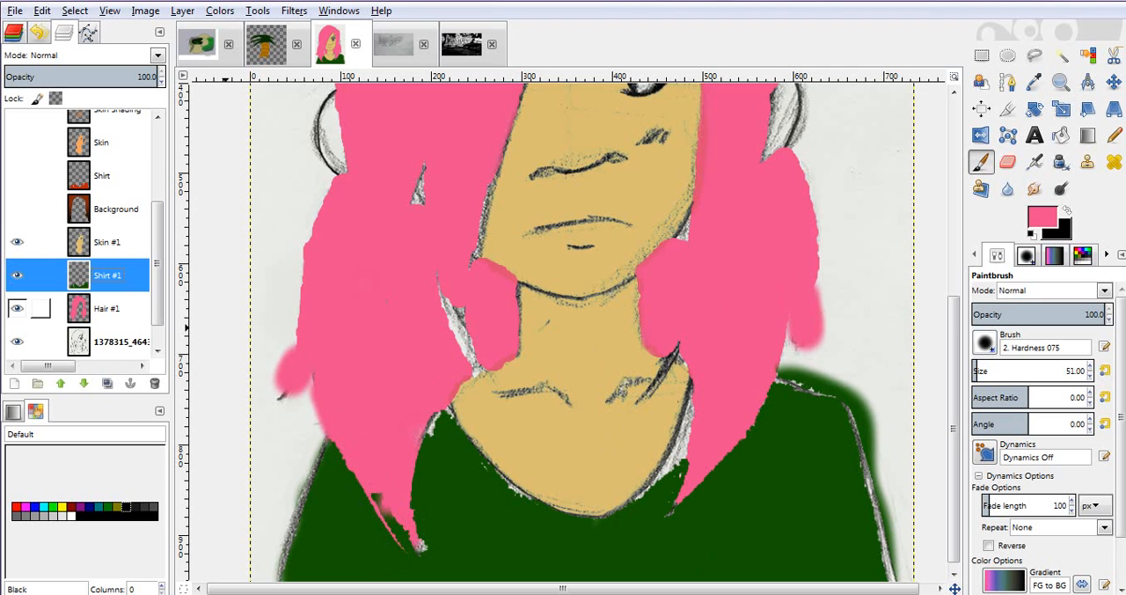
pyautogui.click(80, 308)
pyautogui.rightClick(79, 308)
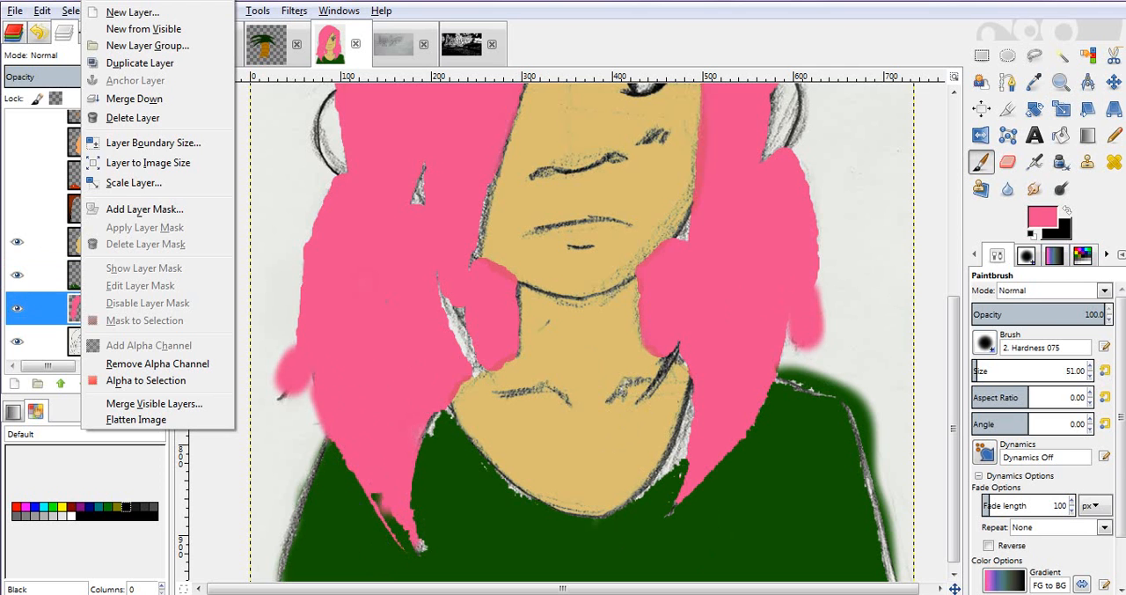
pyautogui.click(71, 242)
pyautogui.moveTo(76, 308); pyautogui.dragTo(76, 232)
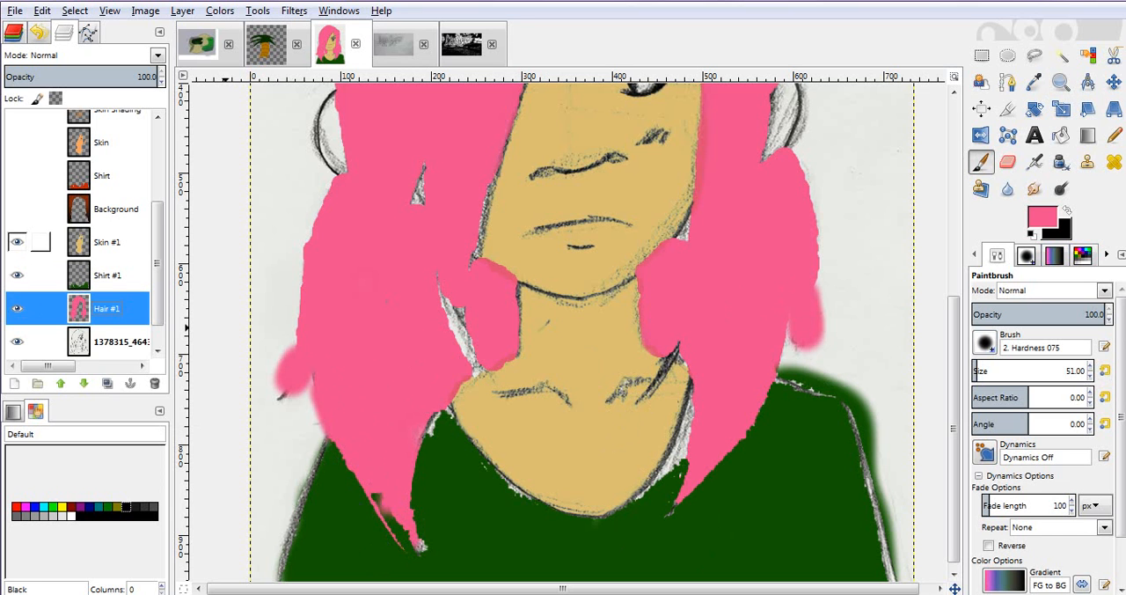
# - Try the Darken only blend mode on the Hair #1 layer and settle on Multiply
pyautogui.press('z')
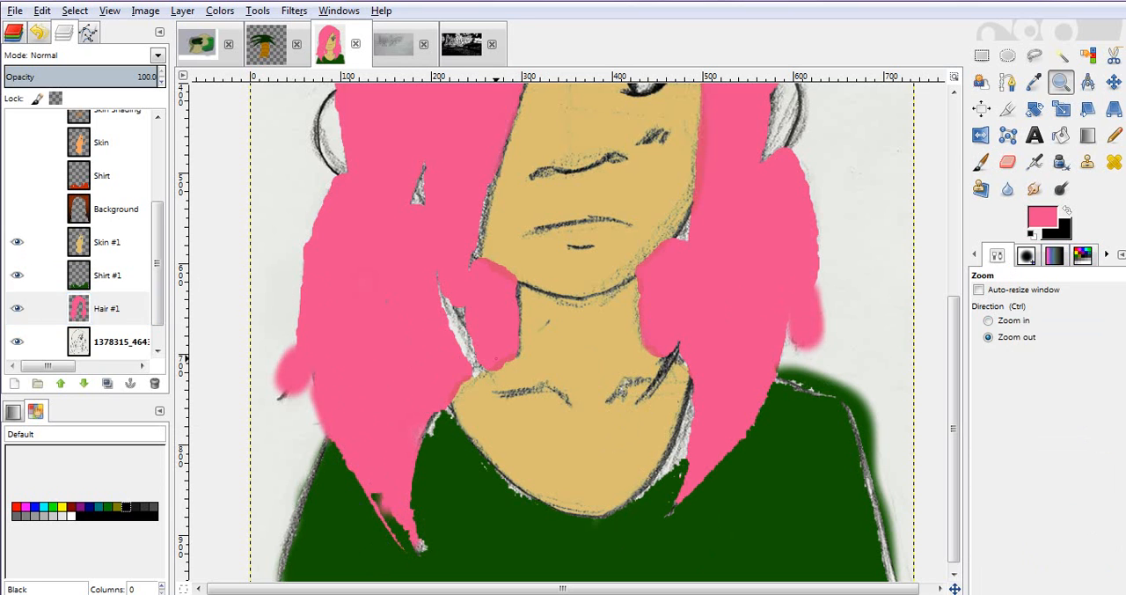
pyautogui.keyDown('ctrl'); pyautogui.click(496, 359); pyautogui.keyUp('ctrl')
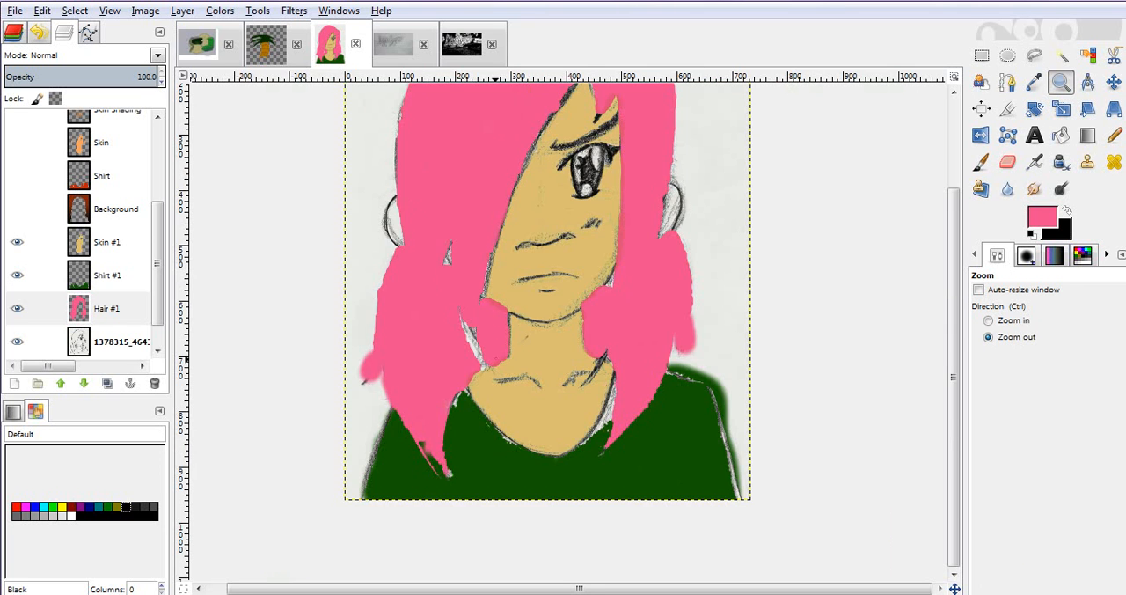
pyautogui.keyDown('ctrl'); pyautogui.click(497, 359); pyautogui.keyUp('ctrl')
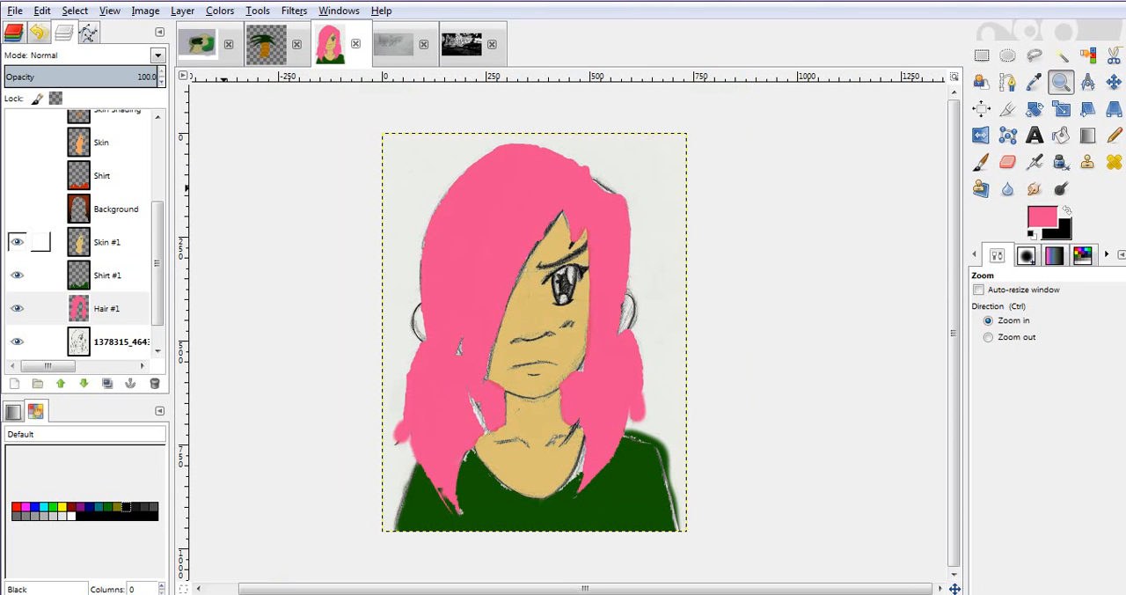
pyautogui.click(97, 55)
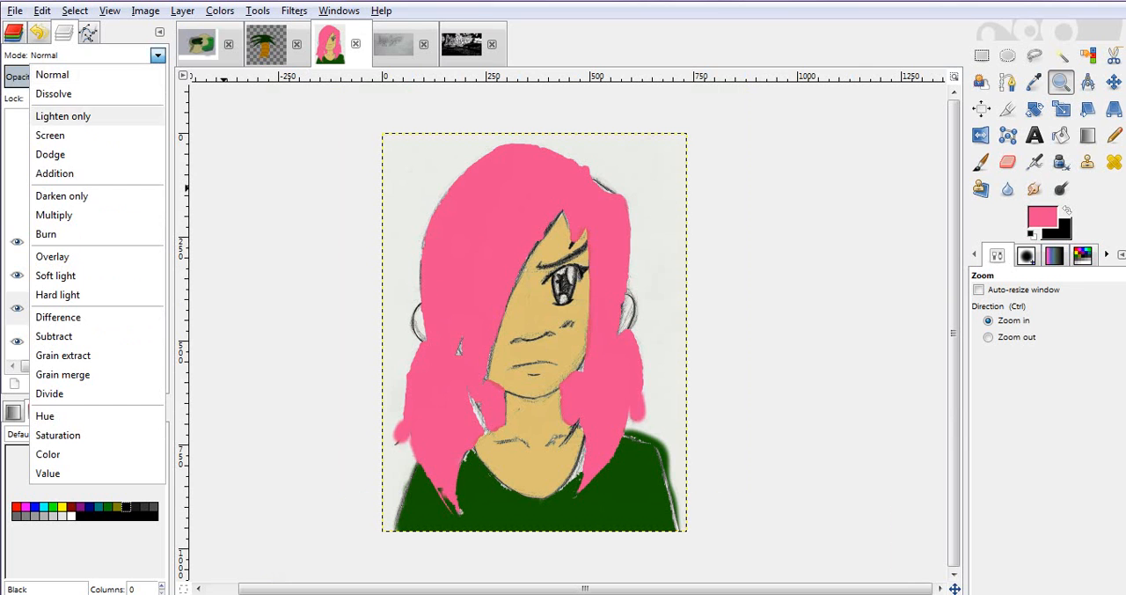
pyautogui.click(62, 195)
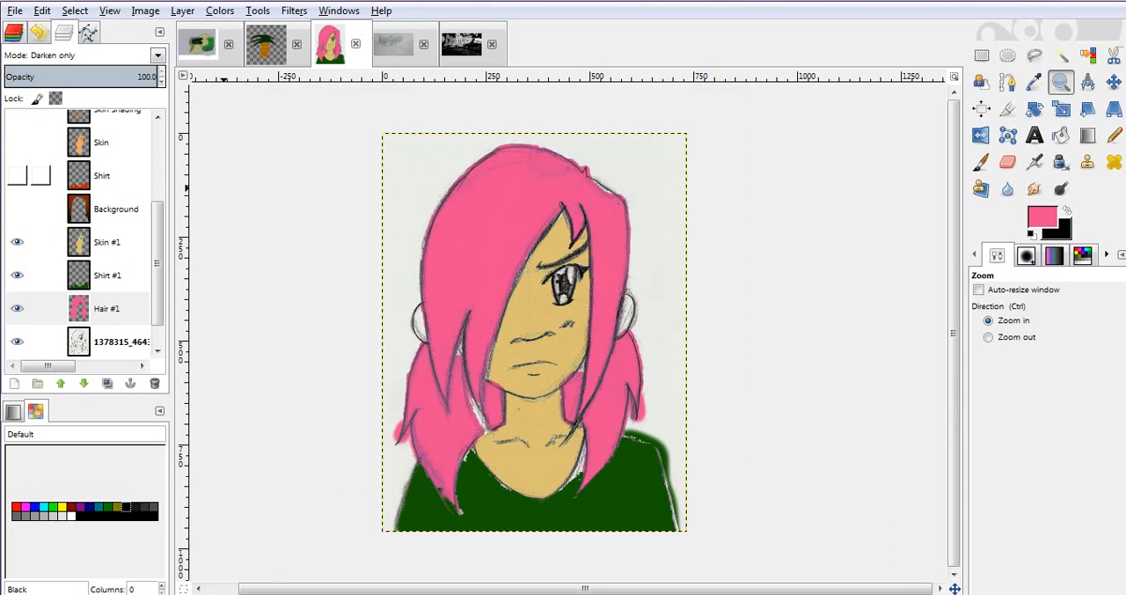
pyautogui.press('Down')
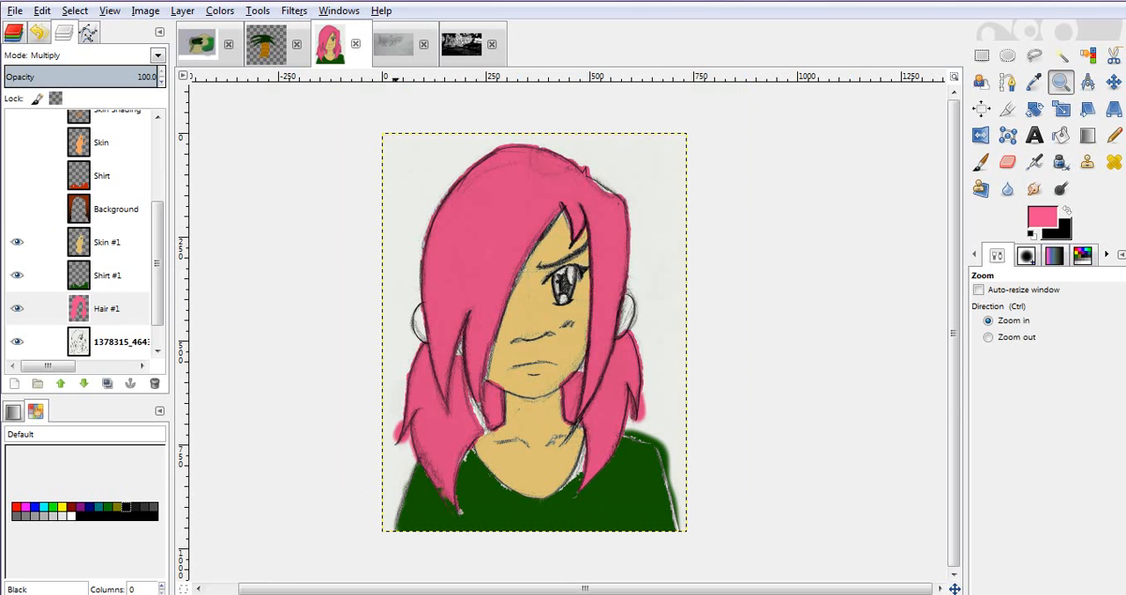
# - On the Skin #1 layer, sample the face's tan as the foreground color and switch to the Pencil tool
pyautogui.click(110, 242)
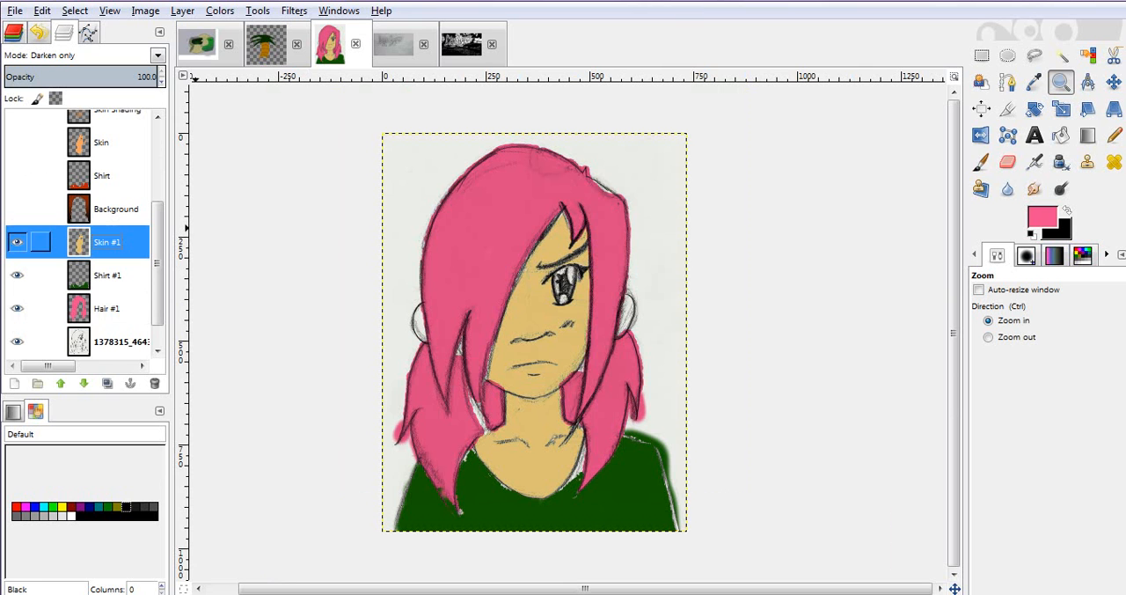
pyautogui.press('p')
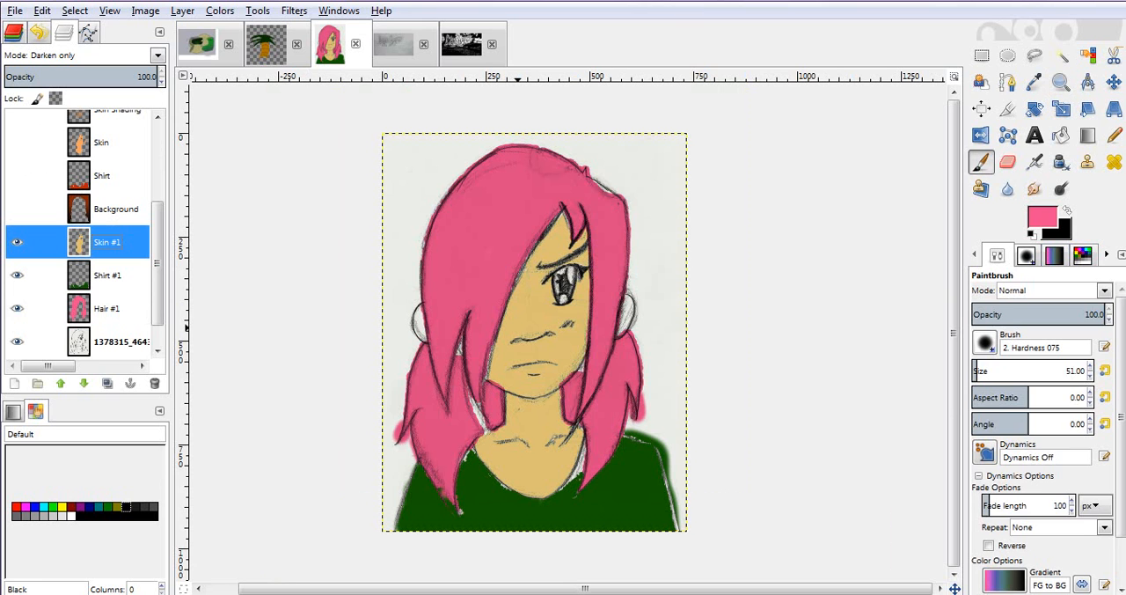
pyautogui.keyDown('ctrl'); pyautogui.click(517, 328); pyautogui.keyUp('ctrl')
pyautogui.press('n')
# - Reduce the pencil size to 20.60 and color both ears and the small gap between the left hair strands tan
pyautogui.press('z')
pyautogui.moveTo(382, 222); pyautogui.dragTo(651, 387)
pyautogui.press('n')
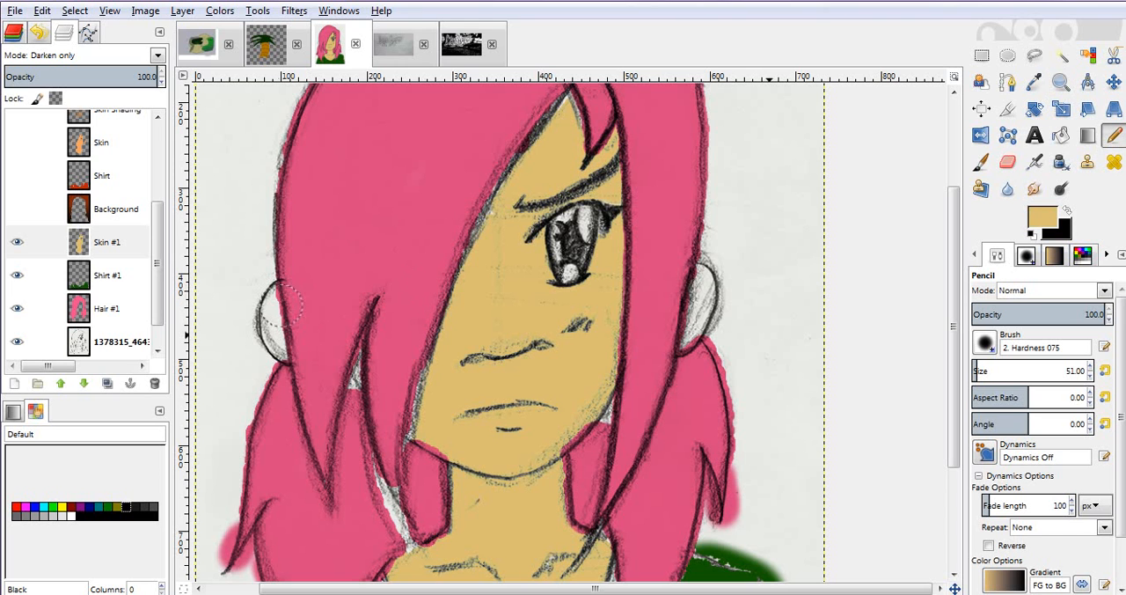
pyautogui.moveTo(1040, 376); pyautogui.dragTo(1004, 376)
pyautogui.moveTo(277, 293)
pyautogui.mouseDown()
pyautogui.moveTo(267, 323)
pyautogui.moveTo(281, 353)
pyautogui.moveTo(273, 295)
pyautogui.mouseUp()
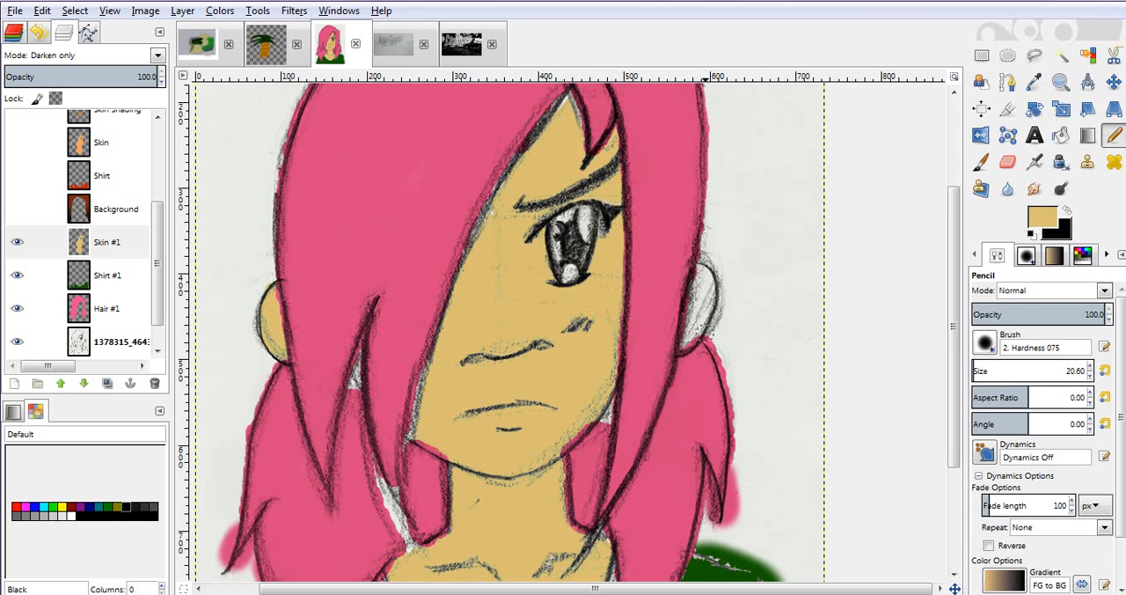
pyautogui.moveTo(702, 281)
pyautogui.mouseDown()
pyautogui.moveTo(696, 321)
pyautogui.moveTo(697, 295)
pyautogui.moveTo(680, 352)
pyautogui.moveTo(691, 288)
pyautogui.mouseUp()
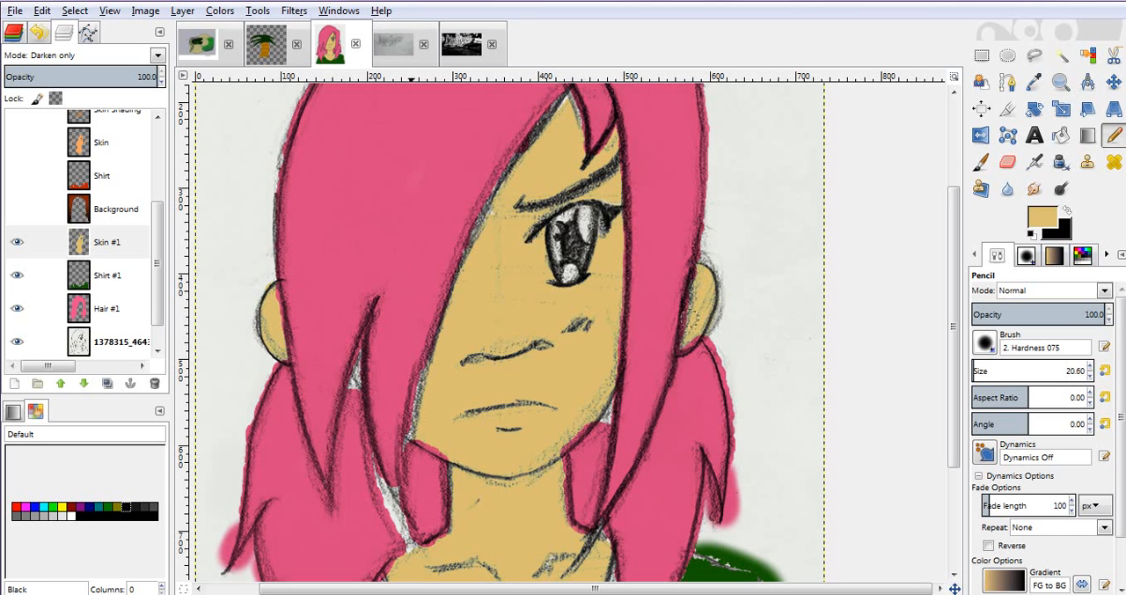
pyautogui.moveTo(355, 375); pyautogui.dragTo(358, 372)
# - On the Hair #1 layer, sample the pink and pencil in the gaps beside the neck and along the fringe's edge
pyautogui.click(102, 308)
pyautogui.keyDown('ctrl'); pyautogui.click(393, 323); pyautogui.keyUp('ctrl')
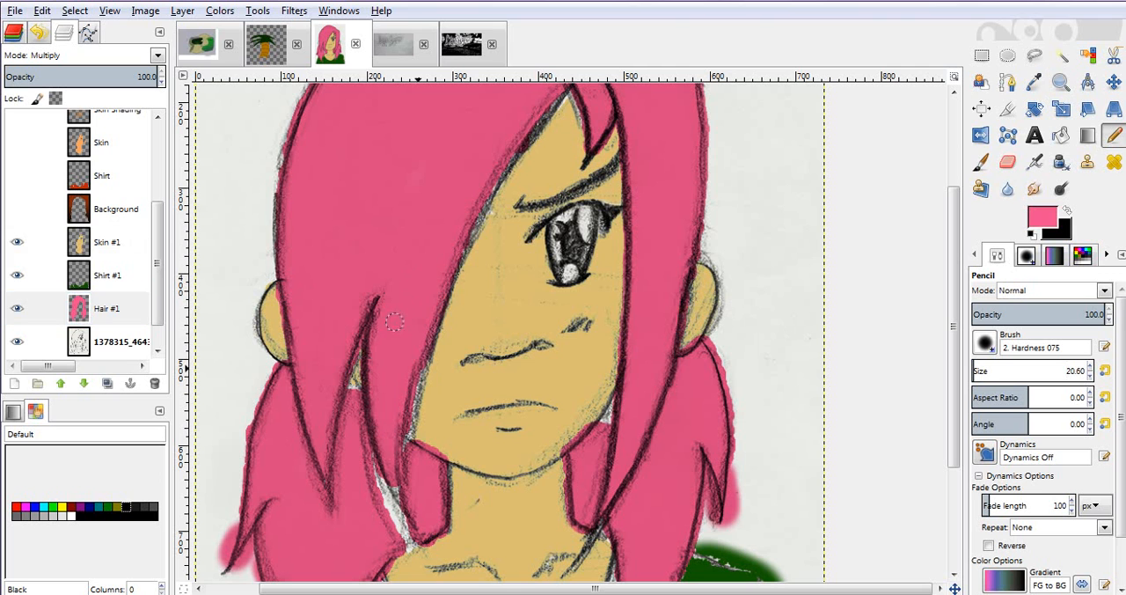
pyautogui.moveTo(422, 368)
pyautogui.mouseDown()
pyautogui.moveTo(410, 456)
pyautogui.moveTo(384, 477)
pyautogui.moveTo(384, 493)
pyautogui.moveTo(379, 465)
pyautogui.moveTo(380, 489)
pyautogui.mouseUp()
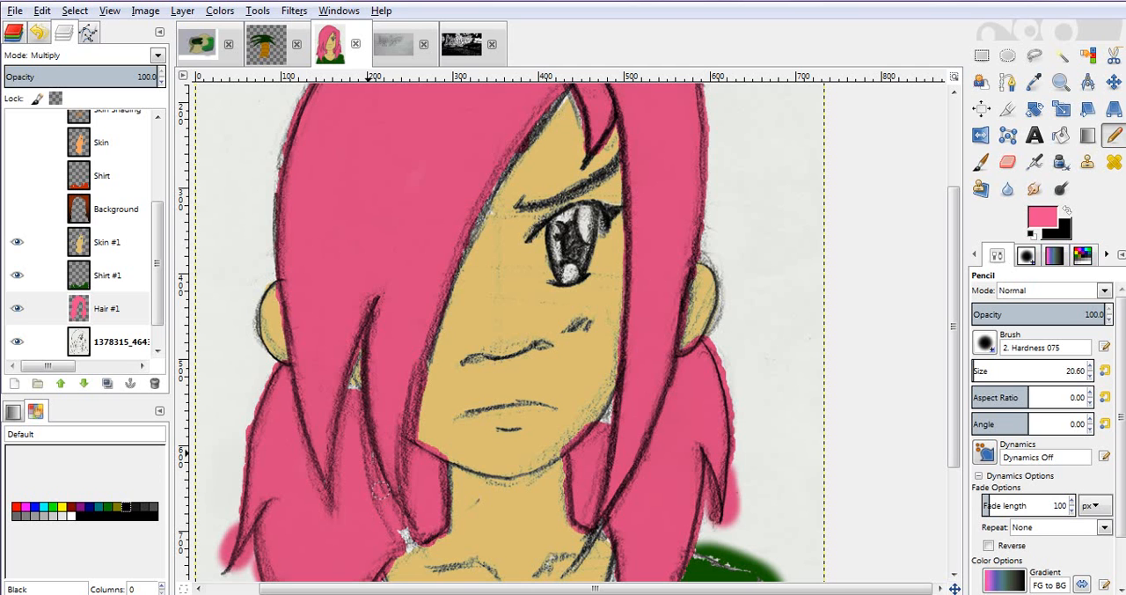
pyautogui.moveTo(404, 537); pyautogui.dragTo(418, 532)
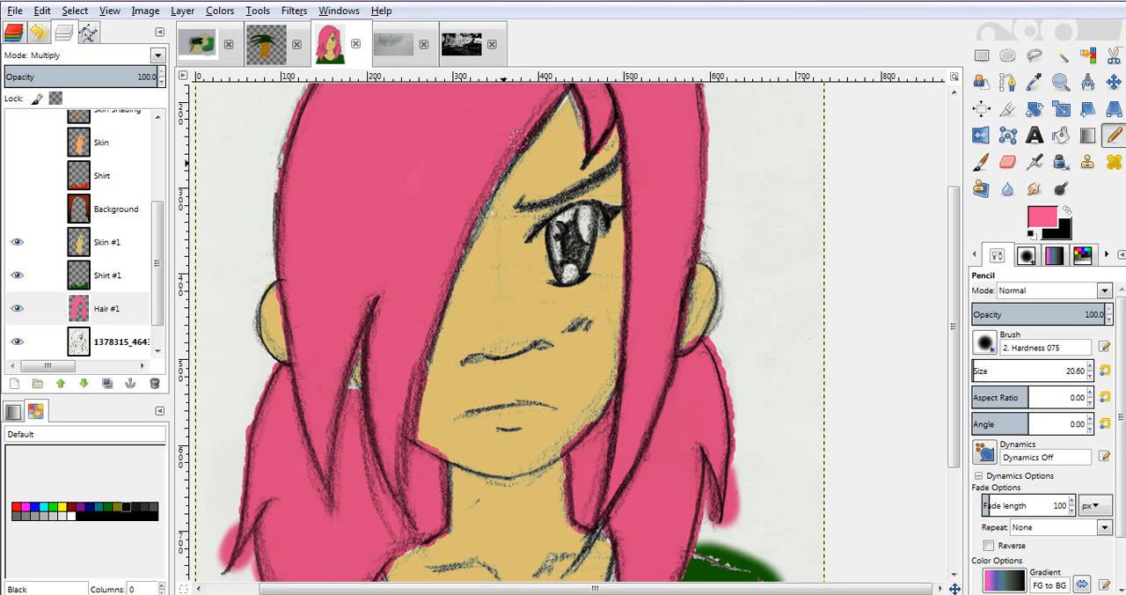
pyautogui.moveTo(484, 211); pyautogui.dragTo(466, 257)
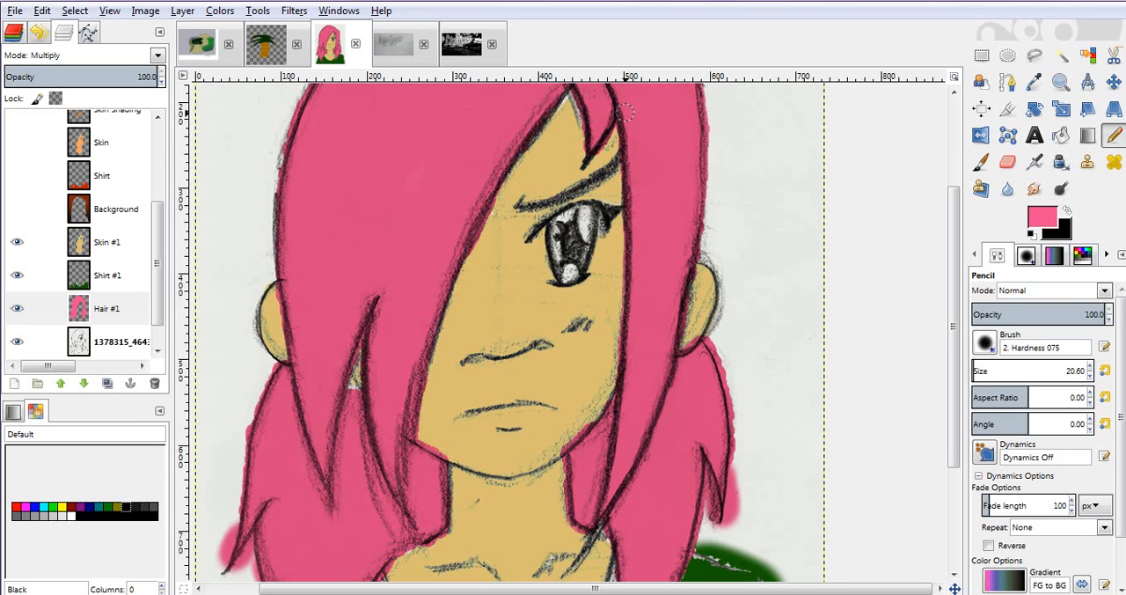
# - Paint the white gap along the upper right edge of the hair pink with the size 20.60 paintbrush
pyautogui.moveTo(954, 301); pyautogui.dragTo(954, 386)
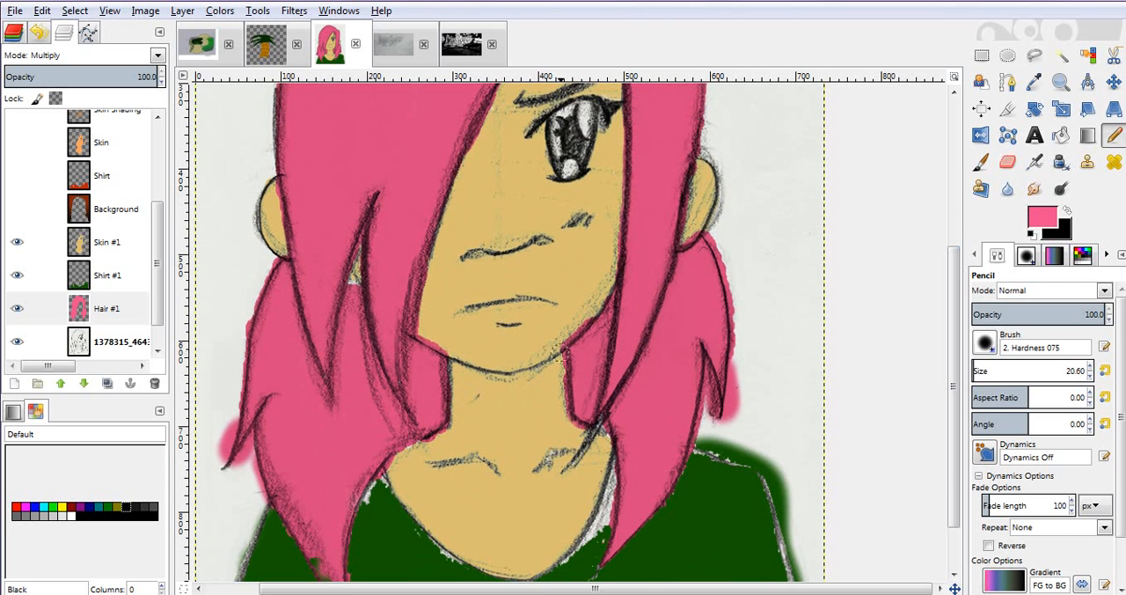
pyautogui.press('z')
pyautogui.keyDown('ctrl'); pyautogui.click(560, 353); pyautogui.keyUp('ctrl')
pyautogui.keyDown('ctrl'); pyautogui.click(557, 353); pyautogui.keyUp('ctrl')
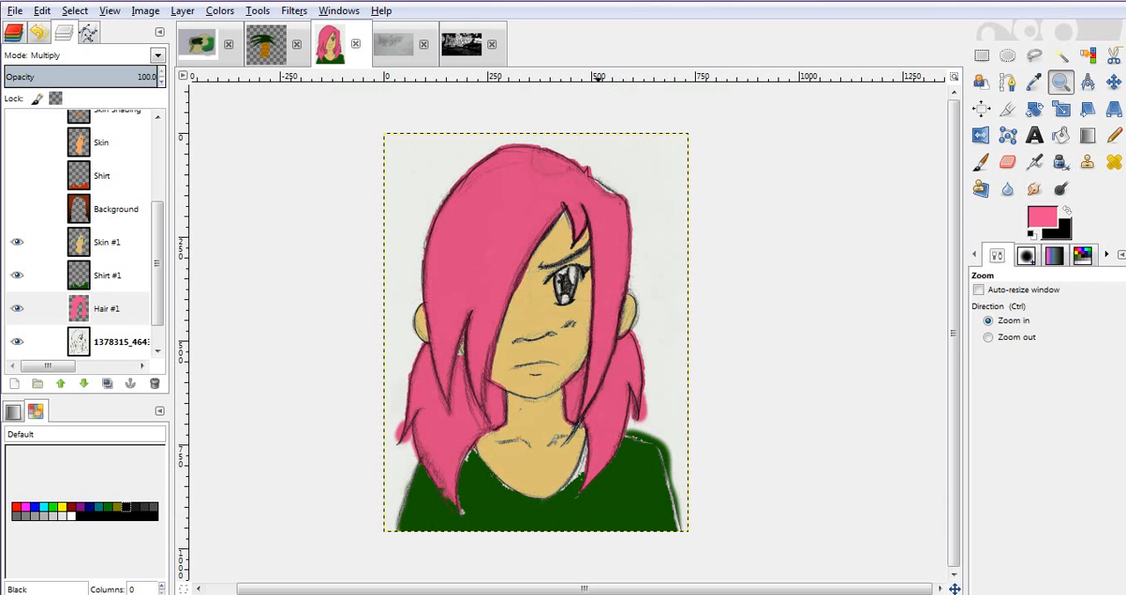
pyautogui.press('p')
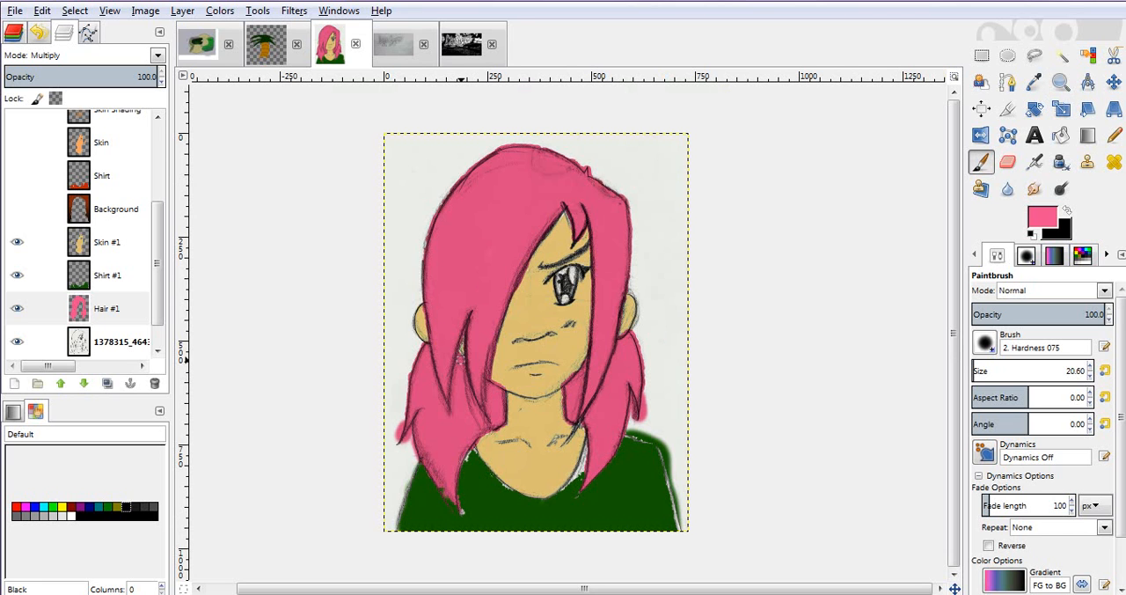
# - On the Shirt #1 layer, sample the shirt's green and fill the white gaps beside the right neckline and along the right shoulder
pyautogui.click(44, 276)
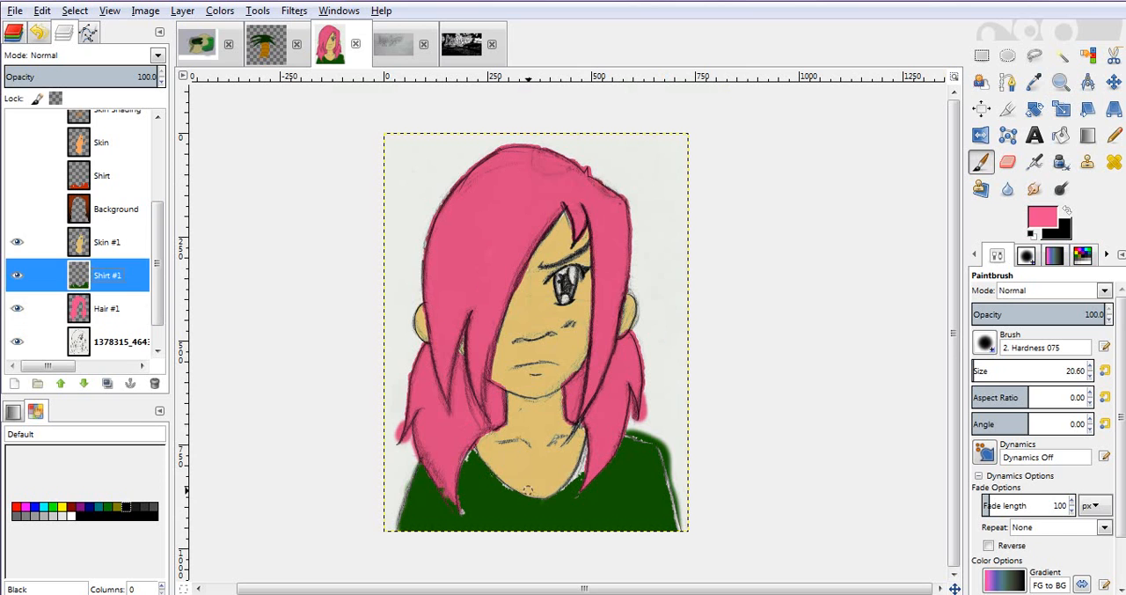
pyautogui.keyDown('ctrl'); pyautogui.click(557, 498); pyautogui.keyUp('ctrl')
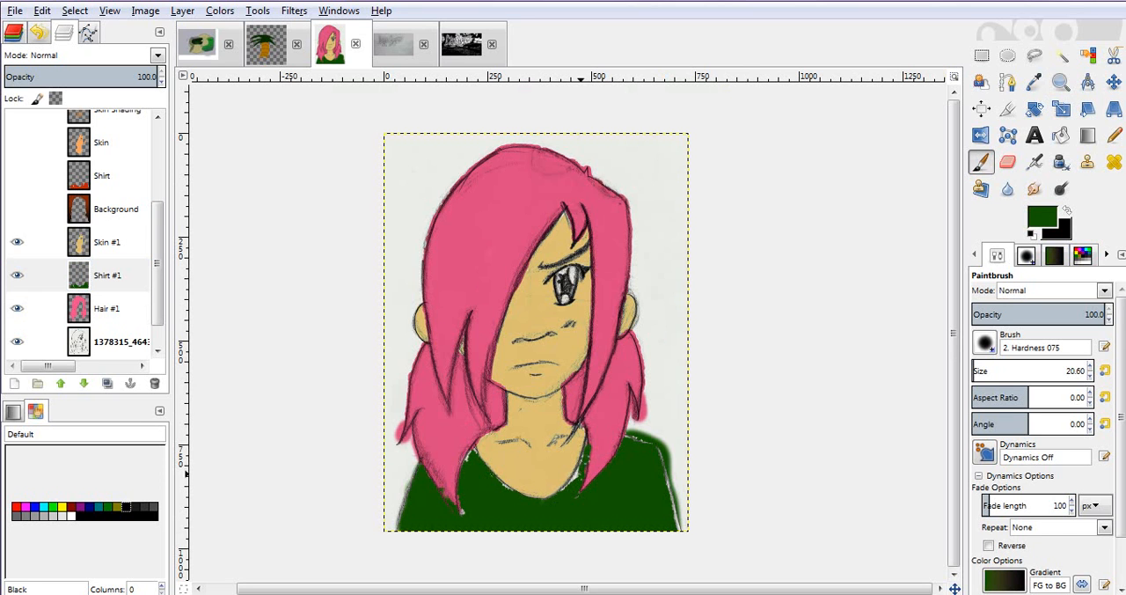
pyautogui.press('z')
pyautogui.moveTo(524, 349); pyautogui.dragTo(694, 542)
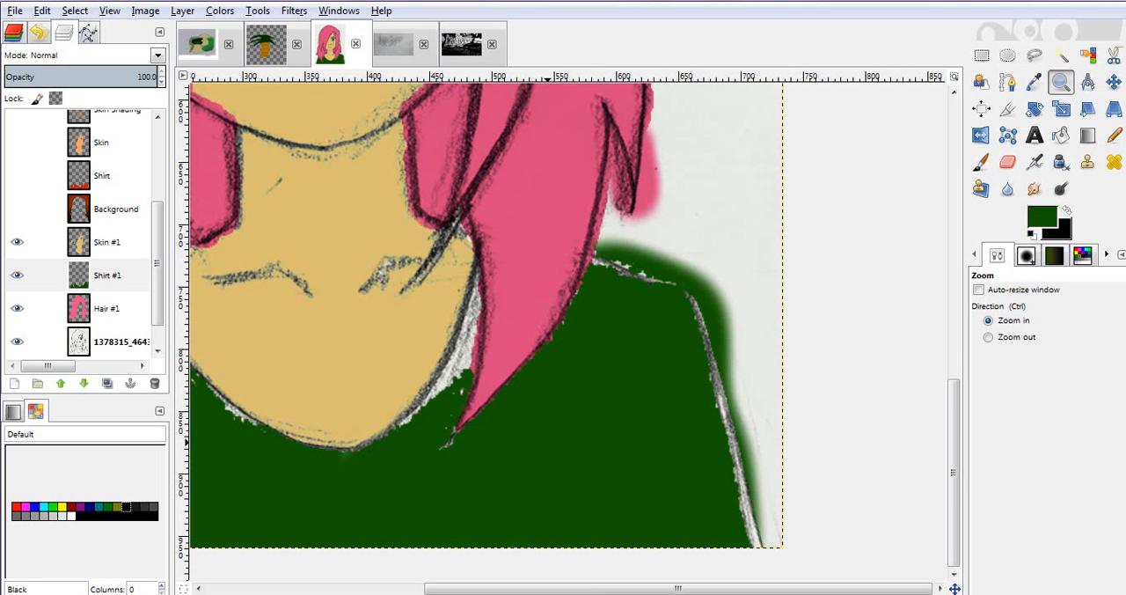
pyautogui.press('p')
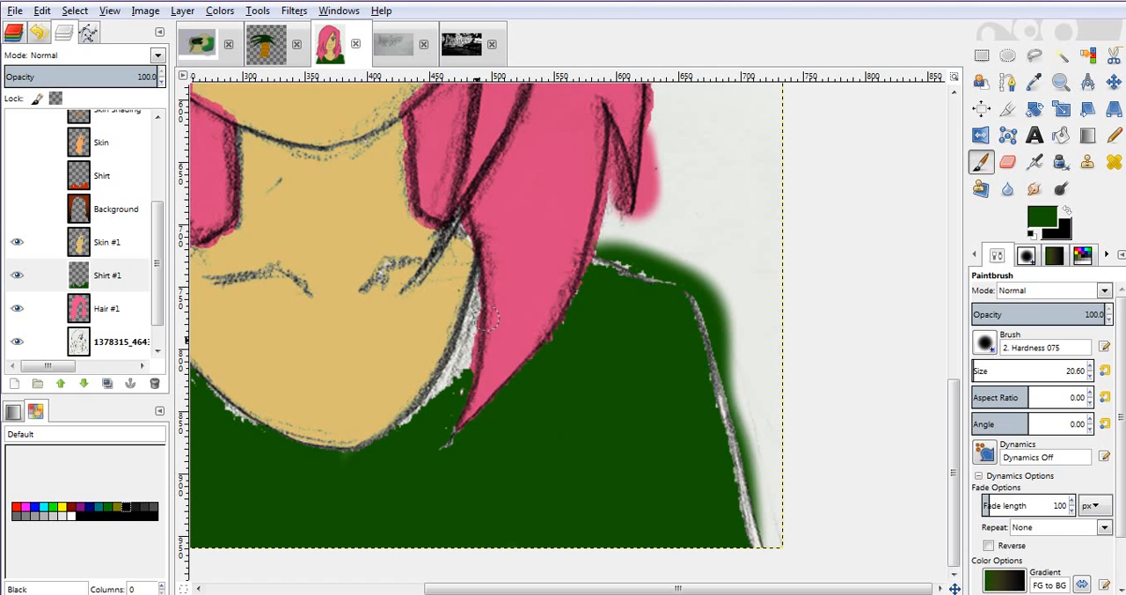
pyautogui.moveTo(458, 394)
pyautogui.mouseDown()
pyautogui.moveTo(448, 380)
pyautogui.moveTo(406, 430)
pyautogui.moveTo(461, 349)
pyautogui.moveTo(450, 373)
pyautogui.moveTo(473, 286)
pyautogui.moveTo(460, 387)
pyautogui.mouseUp()
pyautogui.moveTo(602, 268)
pyautogui.mouseDown()
pyautogui.moveTo(659, 278)
pyautogui.moveTo(691, 327)
pyautogui.moveTo(685, 294)
pyautogui.moveTo(731, 397)
pyautogui.moveTo(723, 408)
pyautogui.moveTo(711, 373)
pyautogui.moveTo(763, 566)
pyautogui.moveTo(747, 498)
pyautogui.mouseUp()
# - Paint green over the remaining white gaps along the left shoulder and the left side of the shirt's neckline on the Shirt #1 layer
pyautogui.press('z')
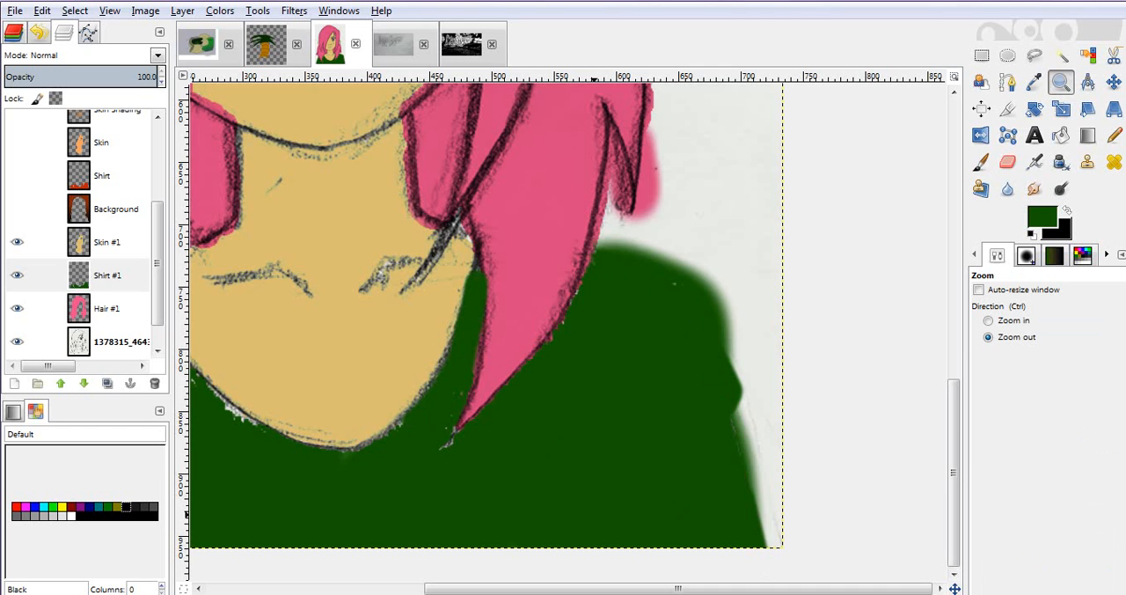
pyautogui.keyDown('ctrl'); pyautogui.click(594, 515); pyautogui.keyUp('ctrl')
pyautogui.press('p')
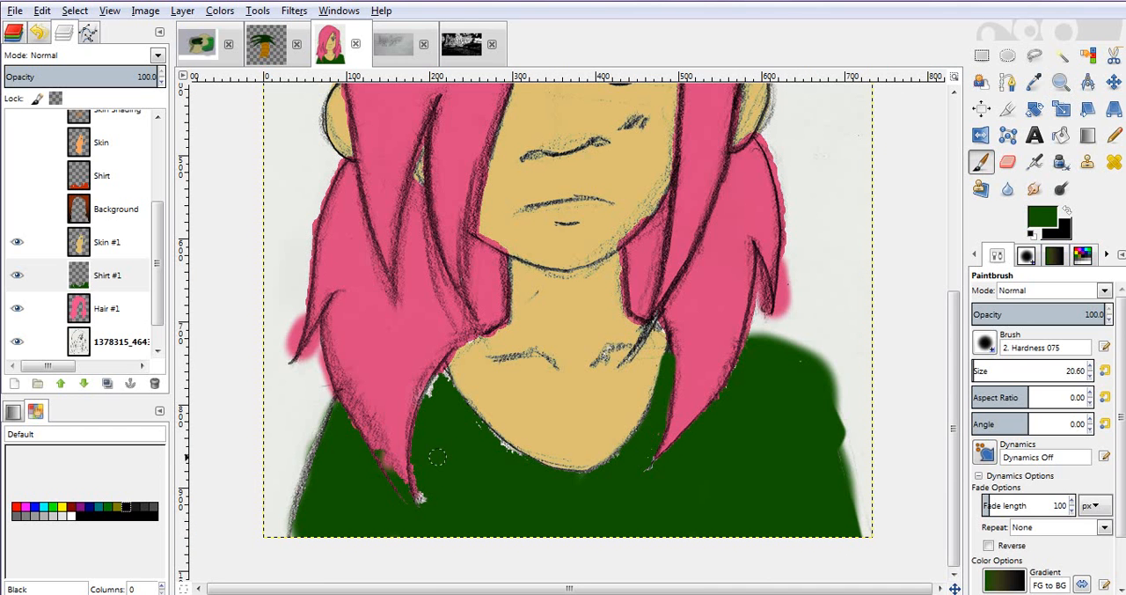
pyautogui.moveTo(336, 408); pyautogui.dragTo(294, 531)
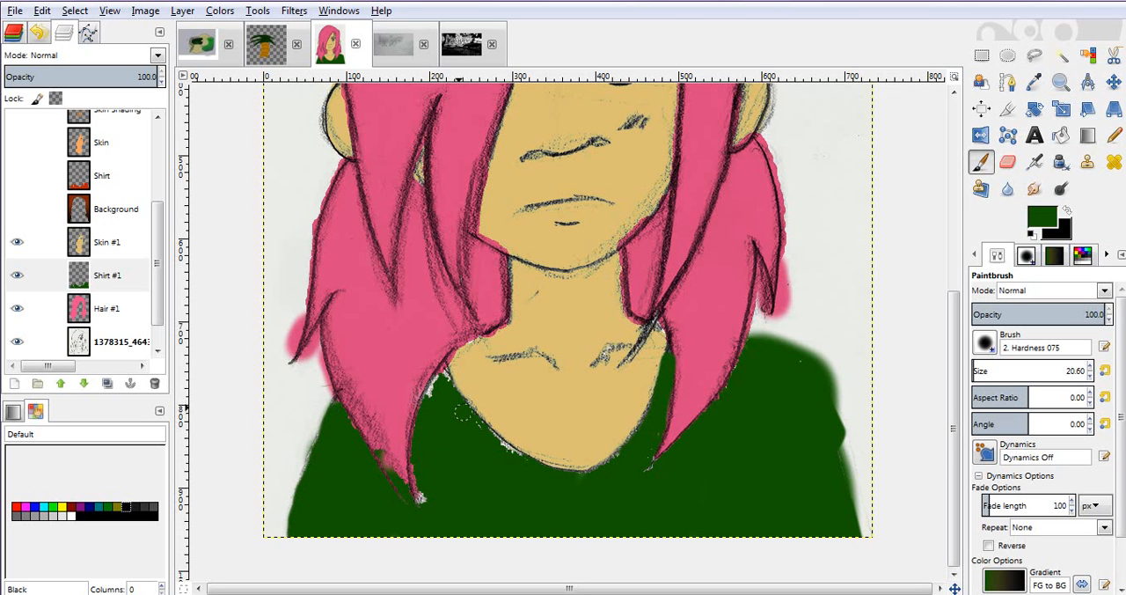
pyautogui.moveTo(444, 381)
pyautogui.mouseDown()
pyautogui.moveTo(435, 399)
pyautogui.moveTo(439, 384)
pyautogui.mouseUp()
pyautogui.moveTo(478, 432); pyautogui.dragTo(541, 472)
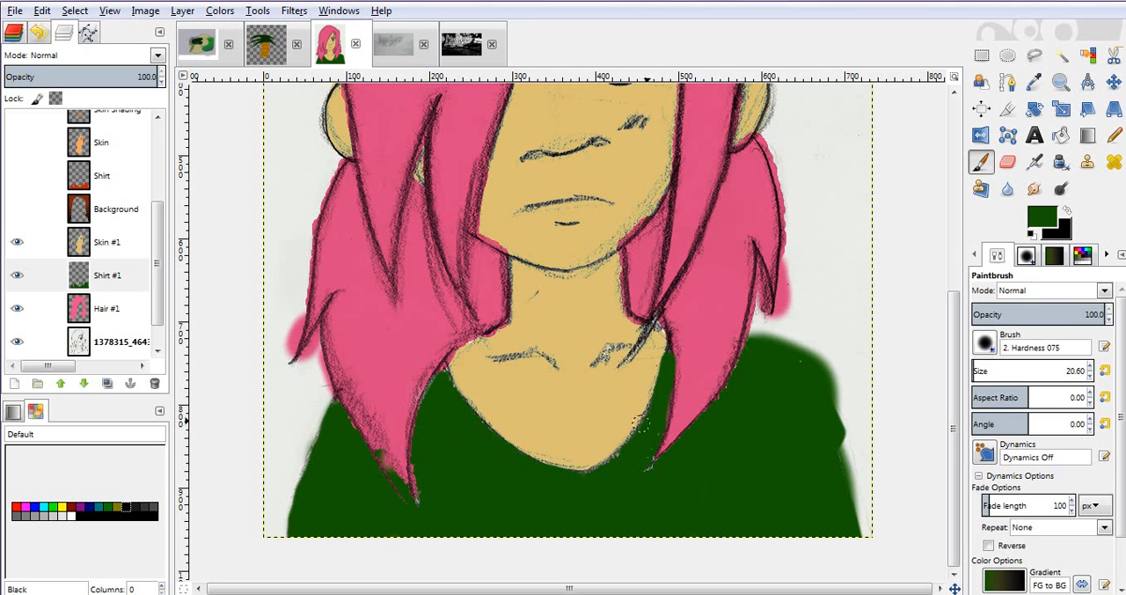
# - On the Hair #1 layer, erase the pink spilling past the outline at the hair's outer tips on both sides
pyautogui.press('z')
pyautogui.click(471, 378)
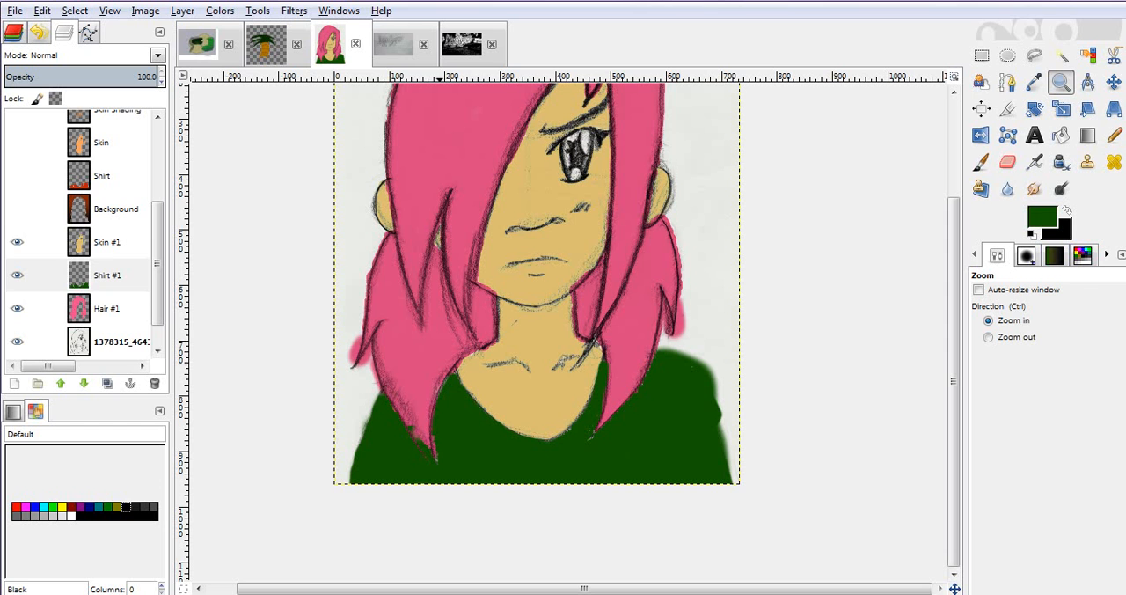
pyautogui.click(40, 308)
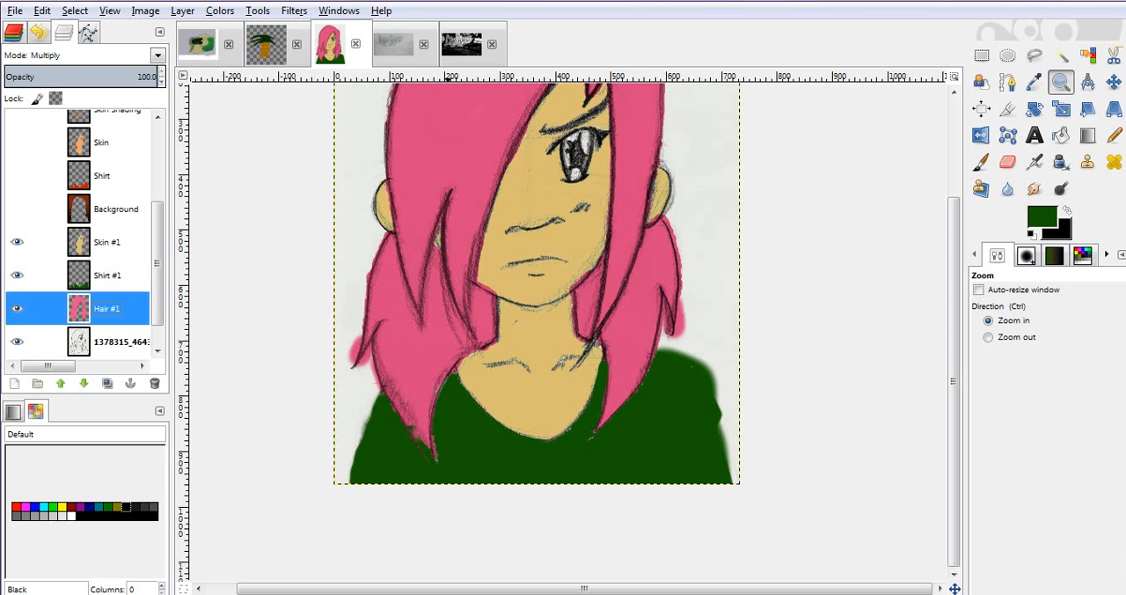
pyautogui.hotkey('shift', 'e')
pyautogui.moveTo(466, 362); pyautogui.dragTo(466, 365)
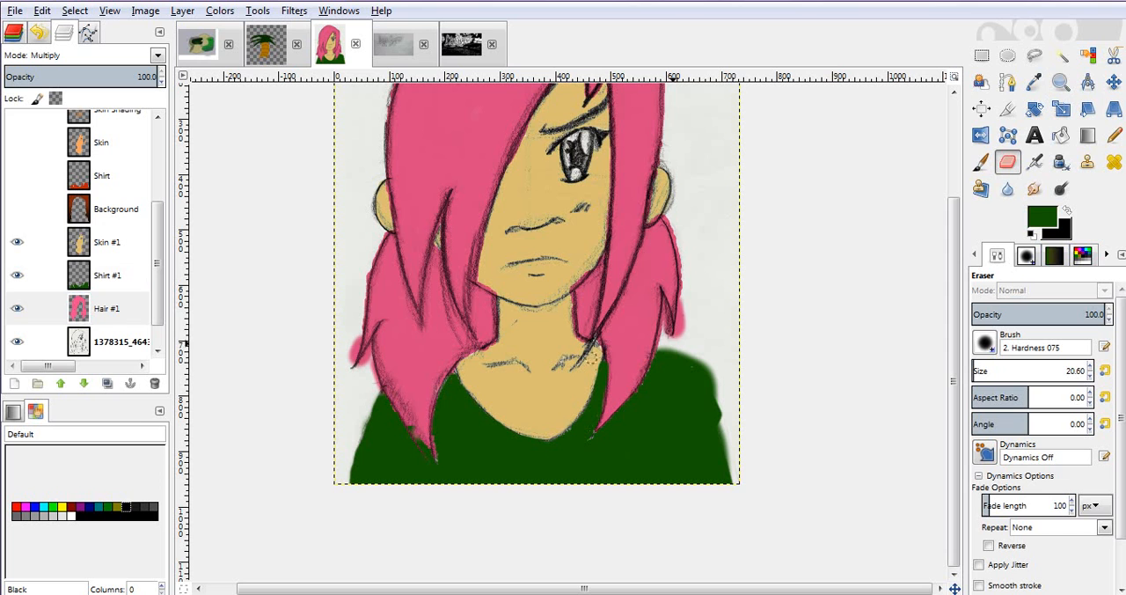
pyautogui.moveTo(686, 299); pyautogui.dragTo(682, 334)
pyautogui.moveTo(361, 334); pyautogui.dragTo(351, 353)
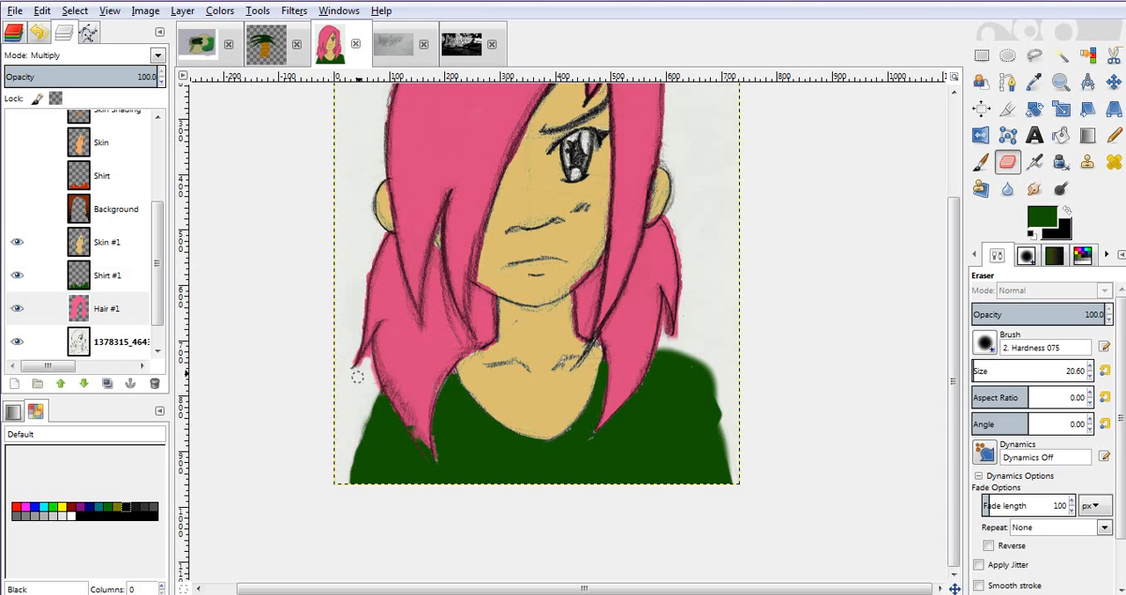
# - Set the Shirt #1 layer's blend mode to Multiply
pyautogui.press('z')
pyautogui.keyDown('ctrl'); pyautogui.click(402, 349); pyautogui.keyUp('ctrl')
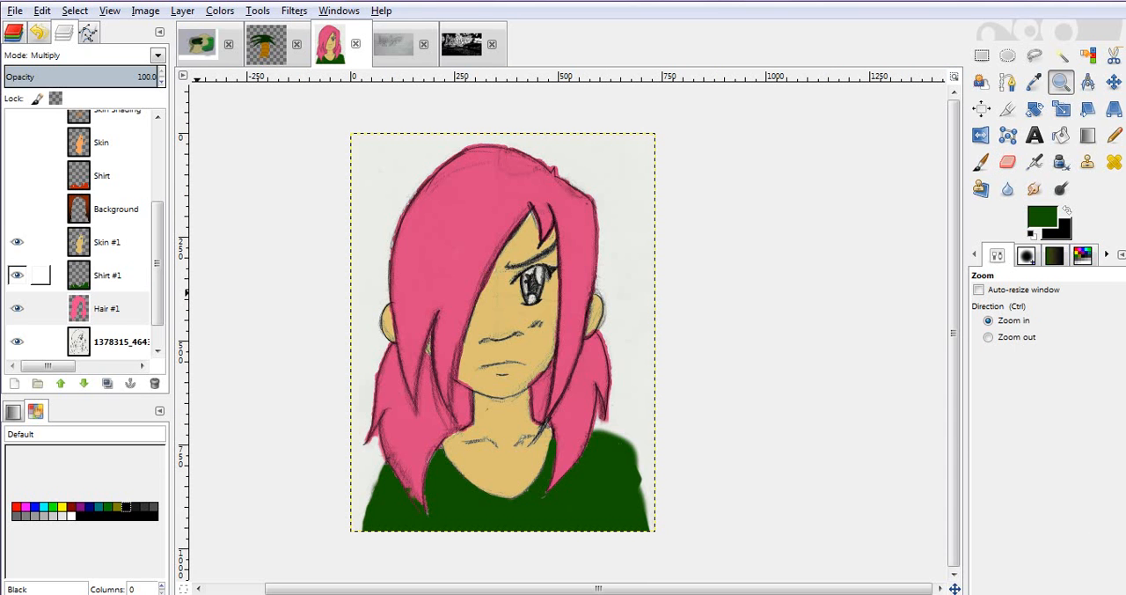
pyautogui.click(106, 275)
pyautogui.click(107, 242)
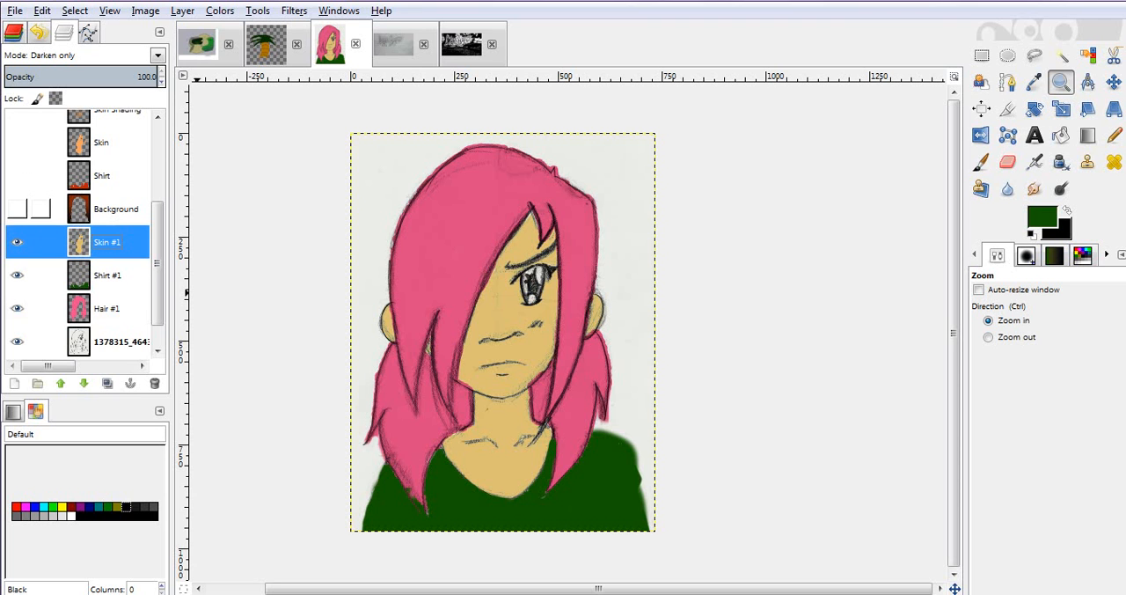
pyautogui.click(106, 275)
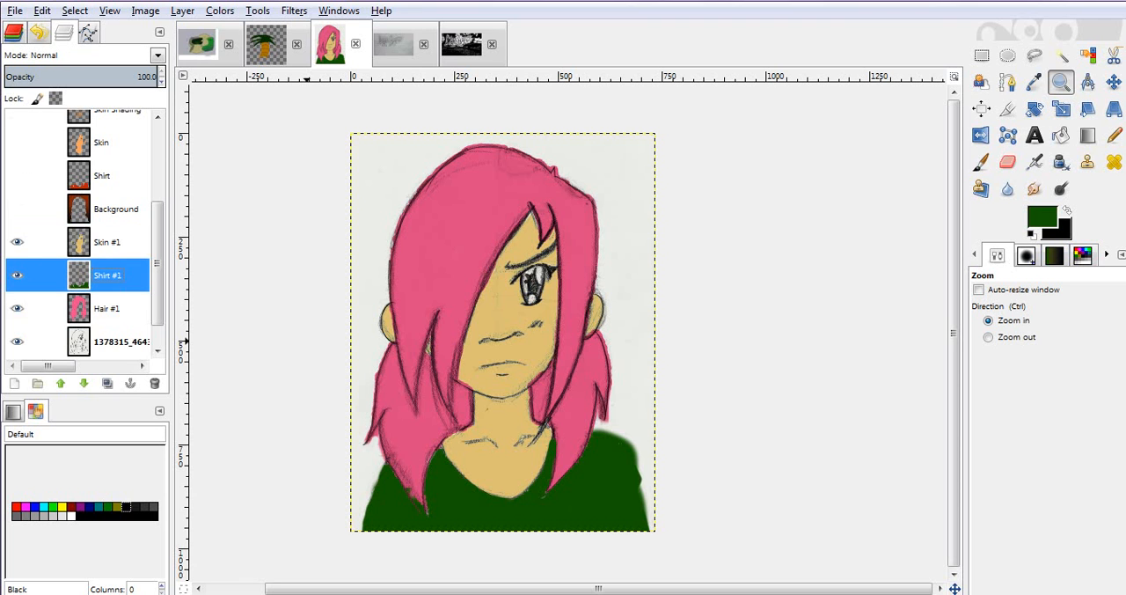
pyautogui.click(157, 54)
pyautogui.click(63, 116)
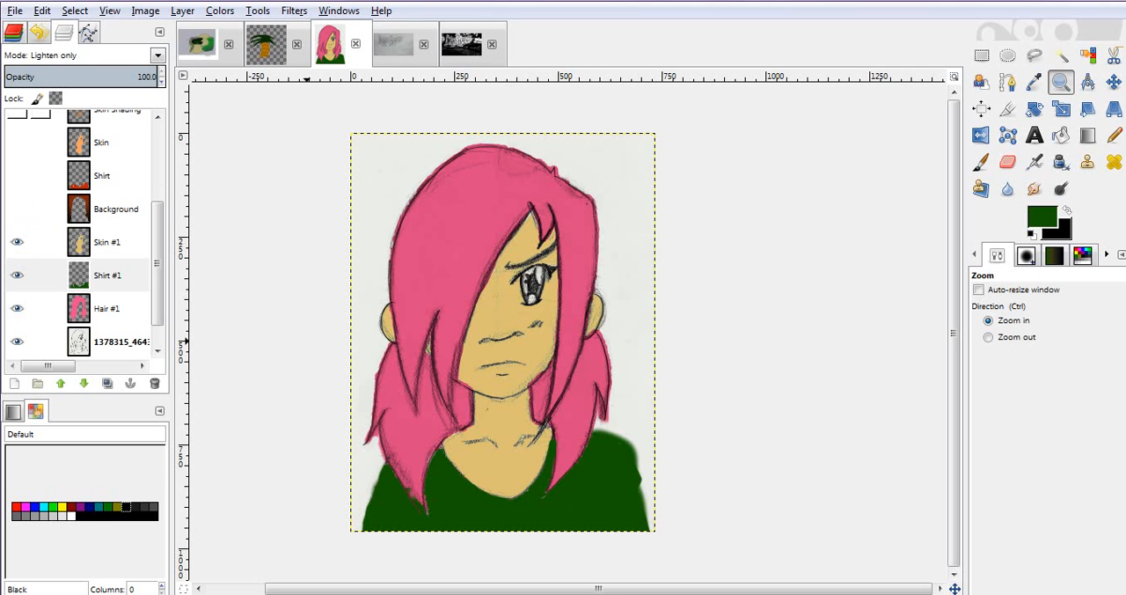
pyautogui.press('Down')
pyautogui.press('Down')
pyautogui.press('Down')
pyautogui.press('Down')
pyautogui.press('Down')
pyautogui.press('Down')
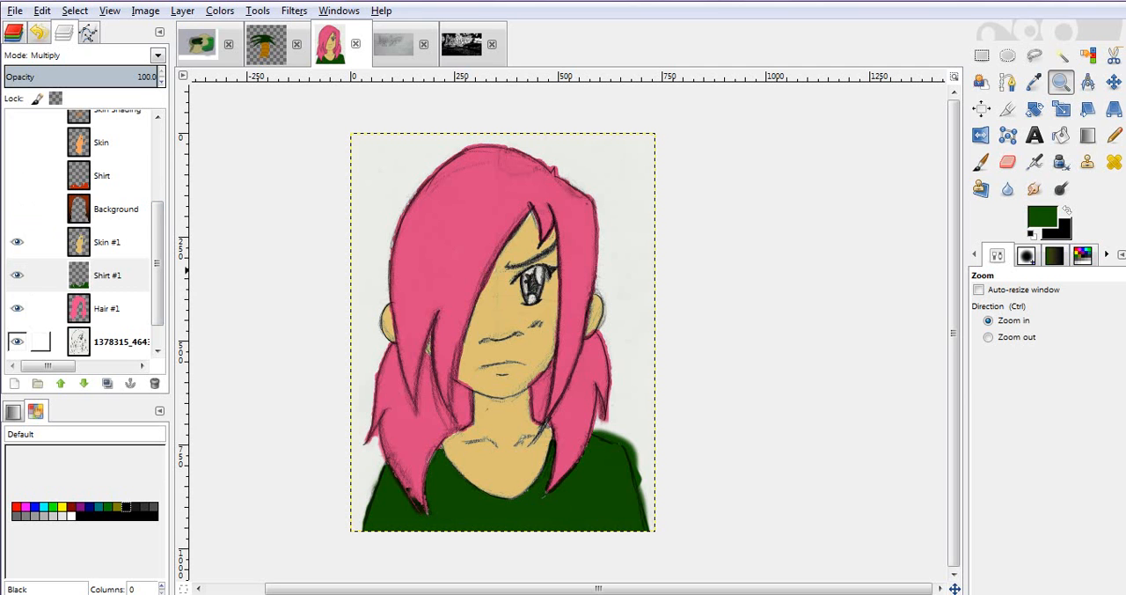
# - Hide all layers except the sketch and show the Background, Shirt, Skin, Skin Shading, Hair and HairShading layers over it
pyautogui.keyDown('shift'); pyautogui.click(17, 342); pyautogui.keyUp('shift')
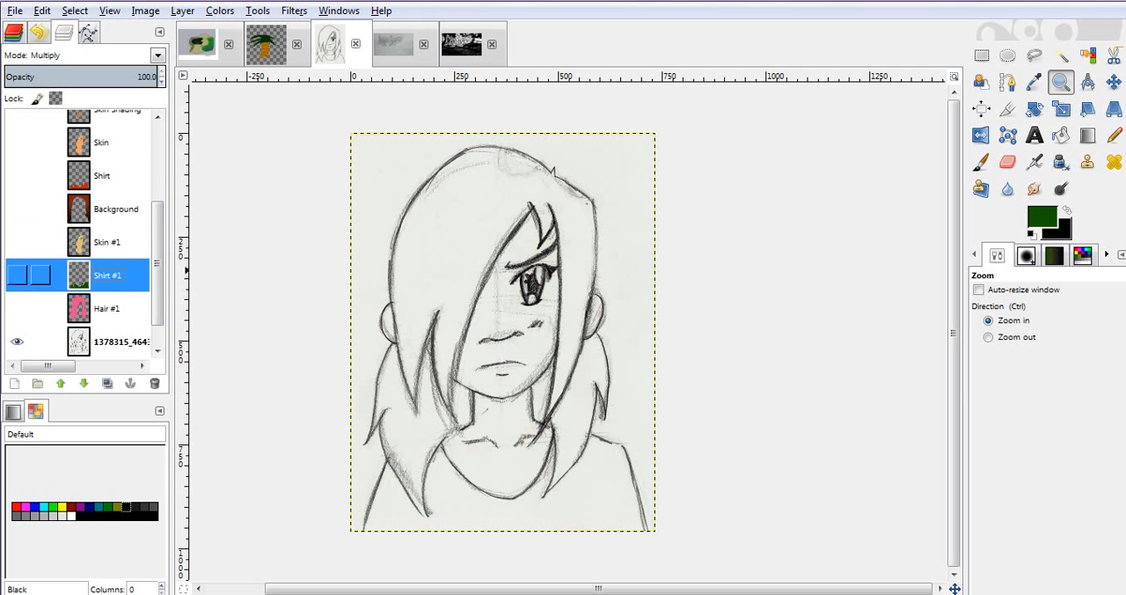
pyautogui.scroll(5, 35, 229)
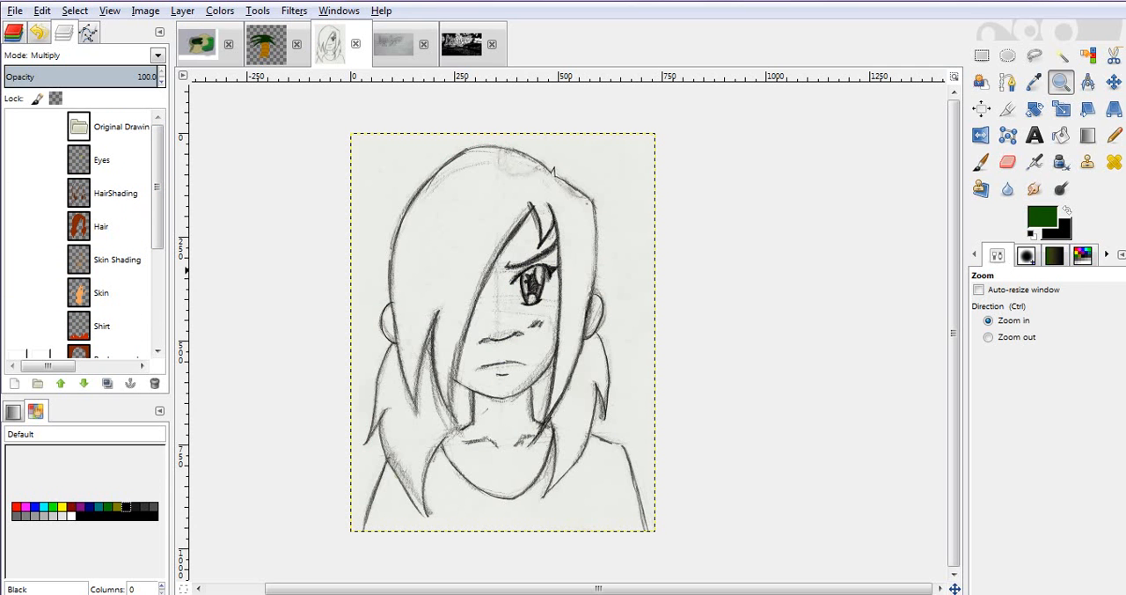
pyautogui.click(17, 354)
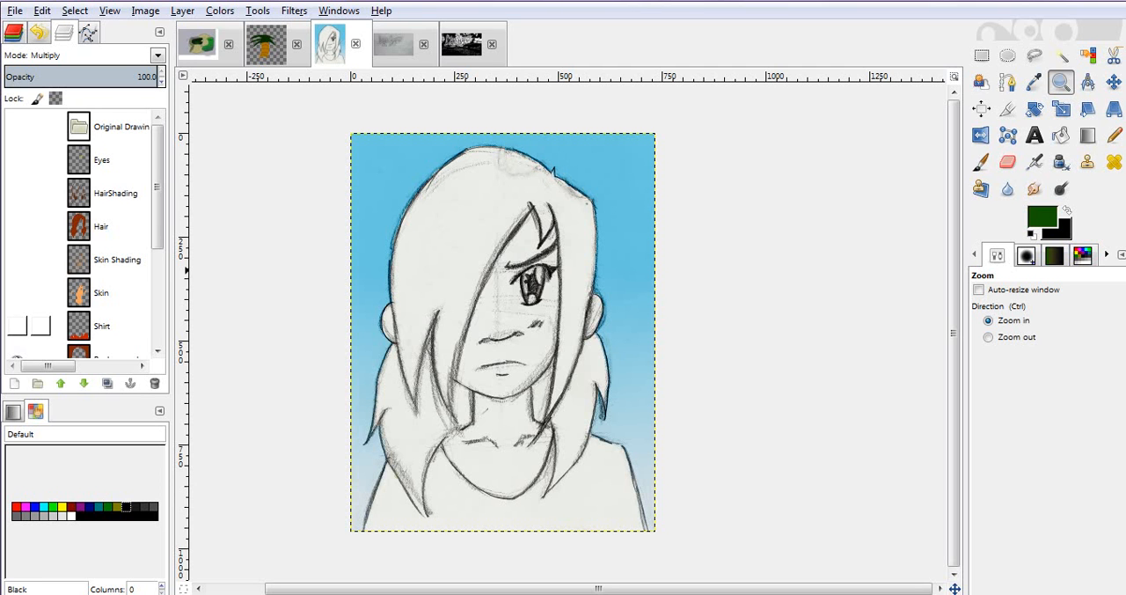
pyautogui.click(16, 325)
pyautogui.click(17, 292)
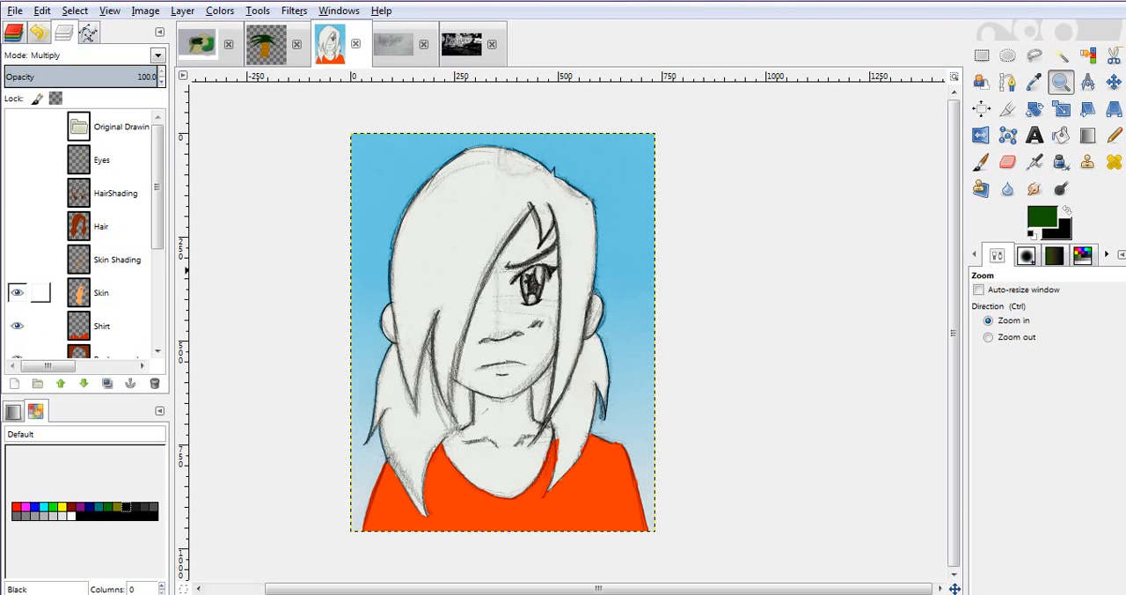
pyautogui.click(17, 259)
pyautogui.click(16, 226)
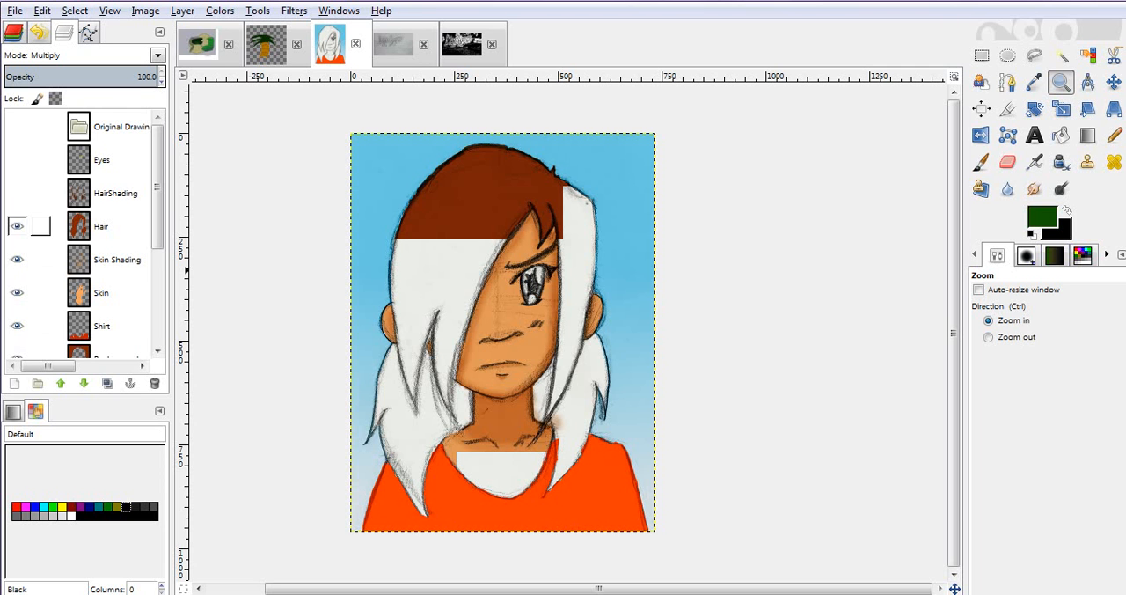
pyautogui.click(17, 193)
pyautogui.click(16, 160)
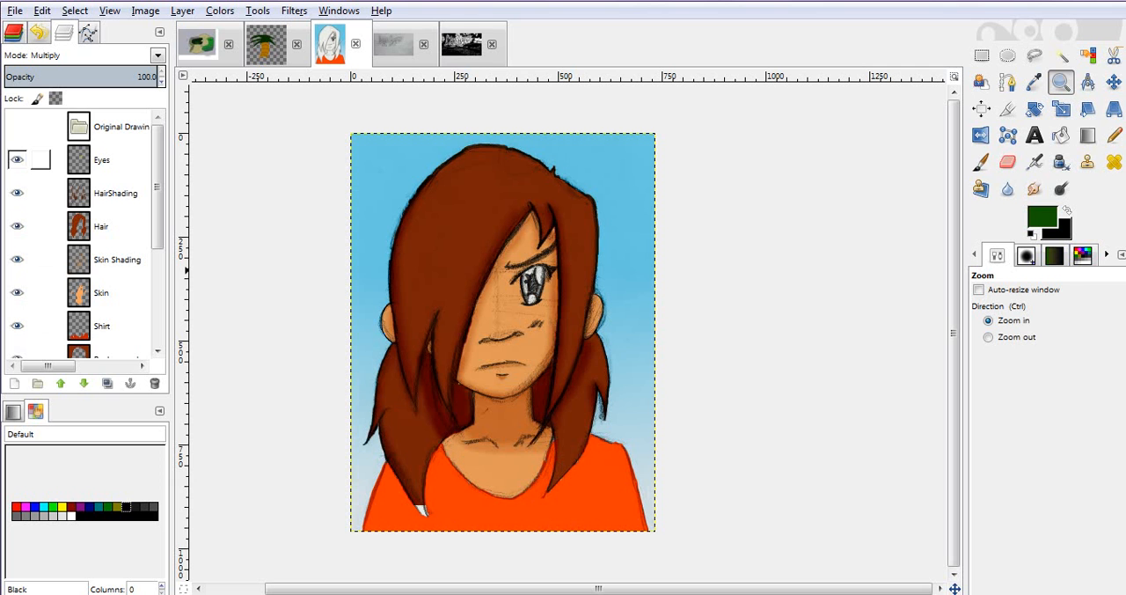
pyautogui.click(17, 159)
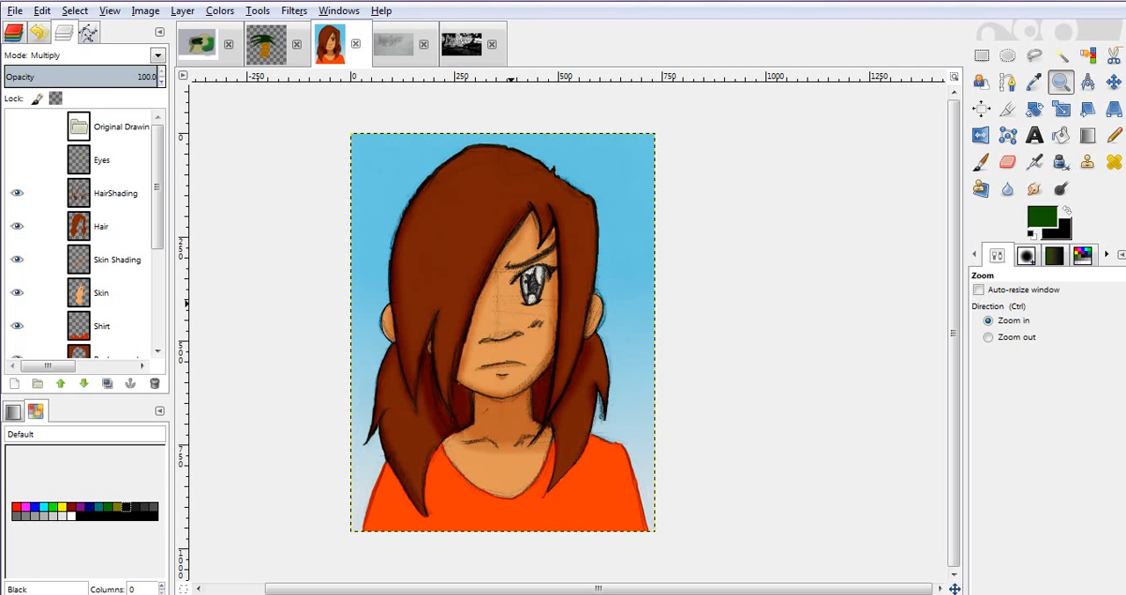
pyautogui.moveTo(480, 193); pyautogui.dragTo(641, 371)
pyautogui.press('ctrl')
pyautogui.keyDown('ctrl'); pyautogui.click(600, 369); pyautogui.keyUp('ctrl')
pyautogui.keyDown('ctrl'); pyautogui.click(600, 369); pyautogui.keyUp('ctrl')
pyautogui.keyDown('ctrl'); pyautogui.click(599, 369); pyautogui.keyUp('ctrl')
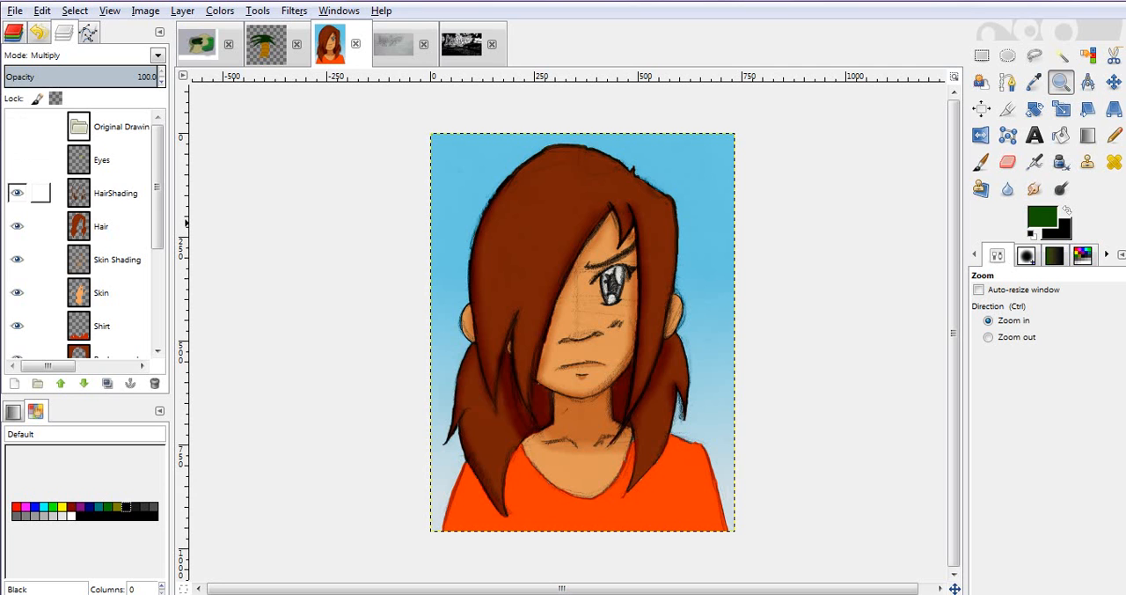
# - Hide the HairShading, Hair, Skin Shading, Skin, Shirt and Background layers
pyautogui.scroll(-1, 158, 187)
pyautogui.scroll(-1, 41, 174)
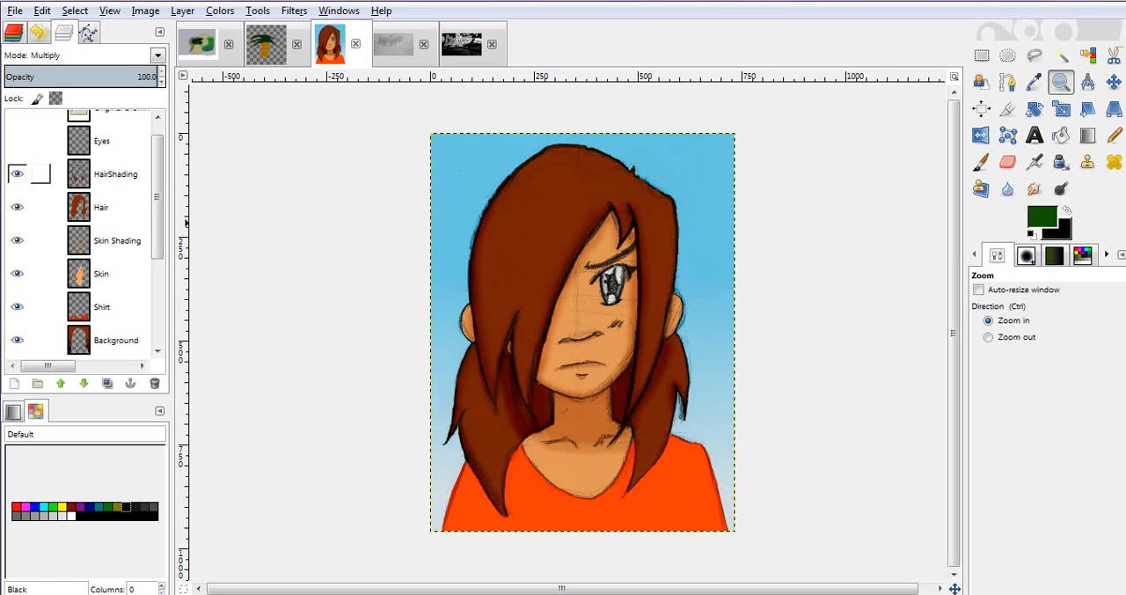
pyautogui.click(17, 173)
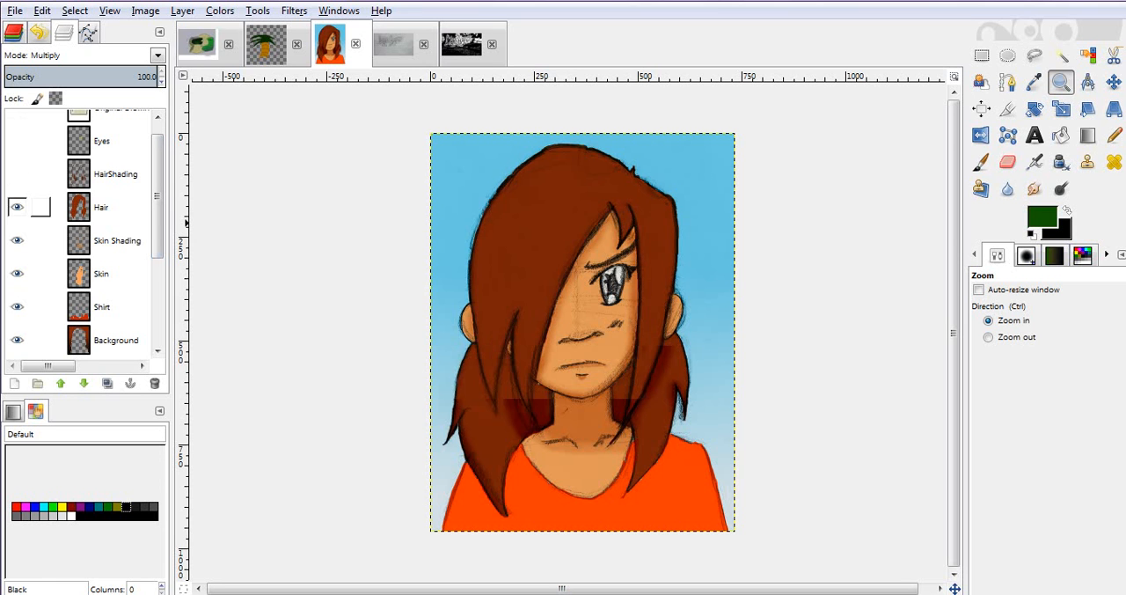
pyautogui.click(16, 207)
pyautogui.click(17, 240)
pyautogui.click(17, 274)
pyautogui.click(16, 306)
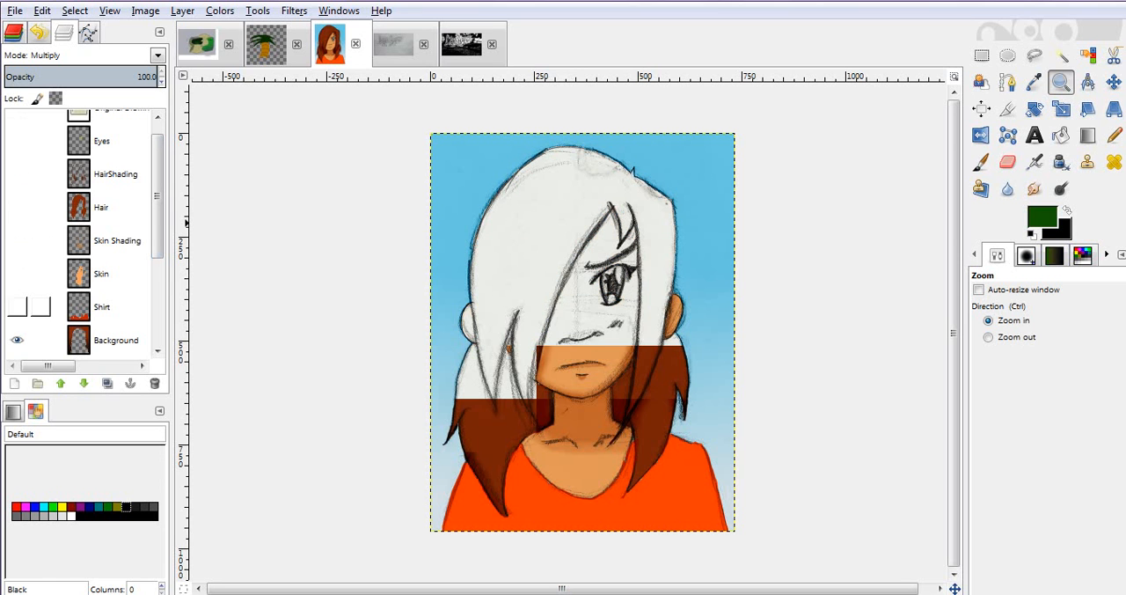
pyautogui.click(17, 339)
# - Make the Hair #1, Shirt #1 and Skin #1 layers visible again
pyautogui.scroll(-3, 85, 234)
pyautogui.scroll(-2, 85, 234)
pyautogui.click(17, 274)
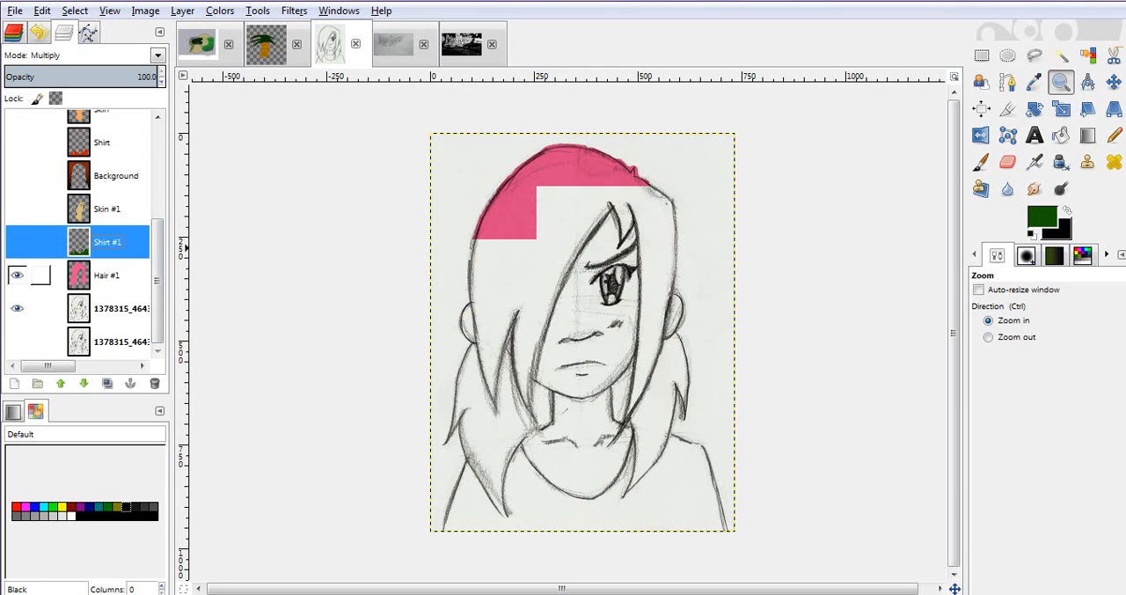
pyautogui.click(17, 242)
pyautogui.click(17, 209)
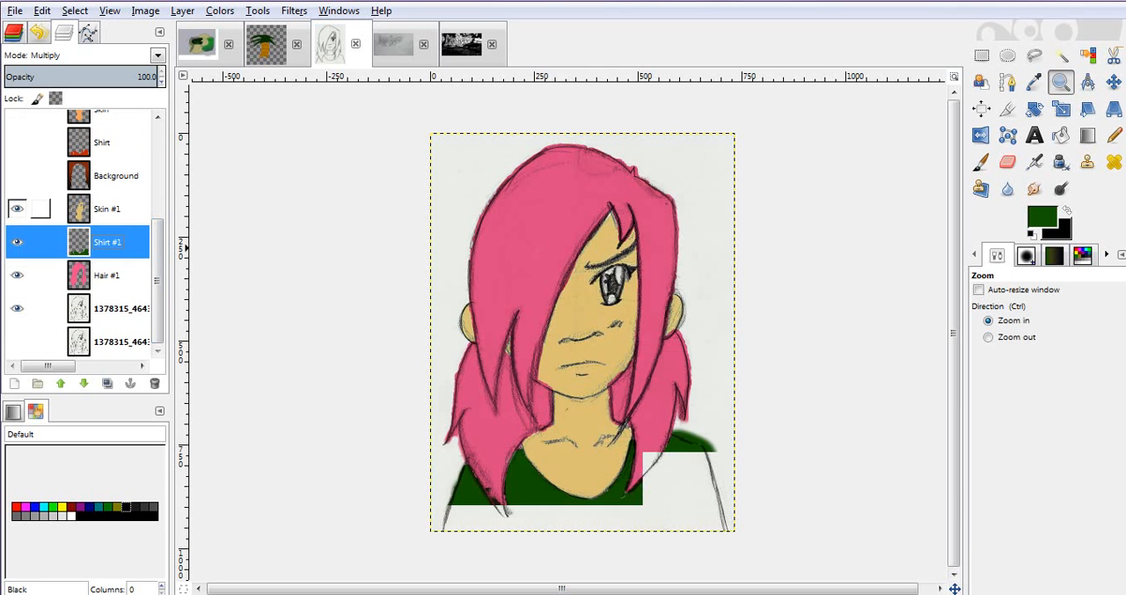